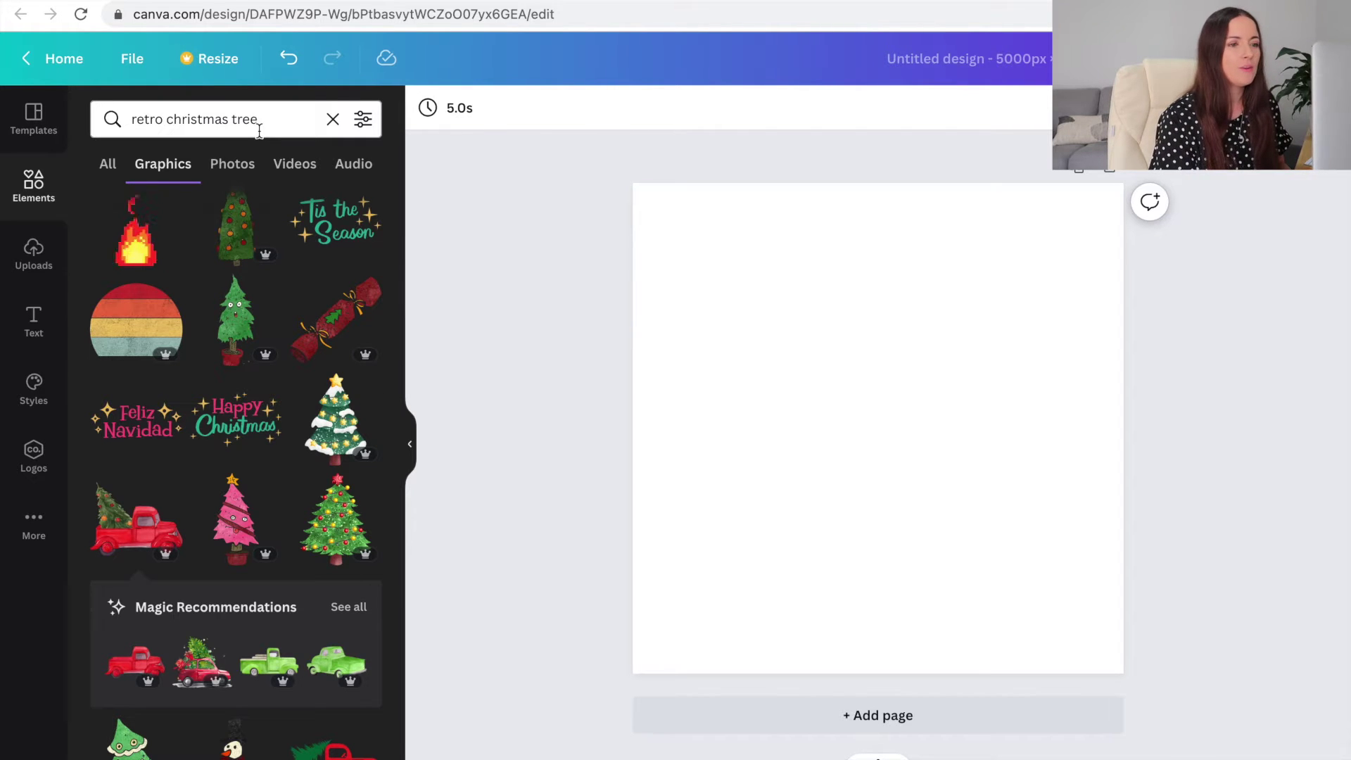
Step: Add the watercolour red truck with Christmas tree graphic and review its Pro licence terms
left_click(143, 521)
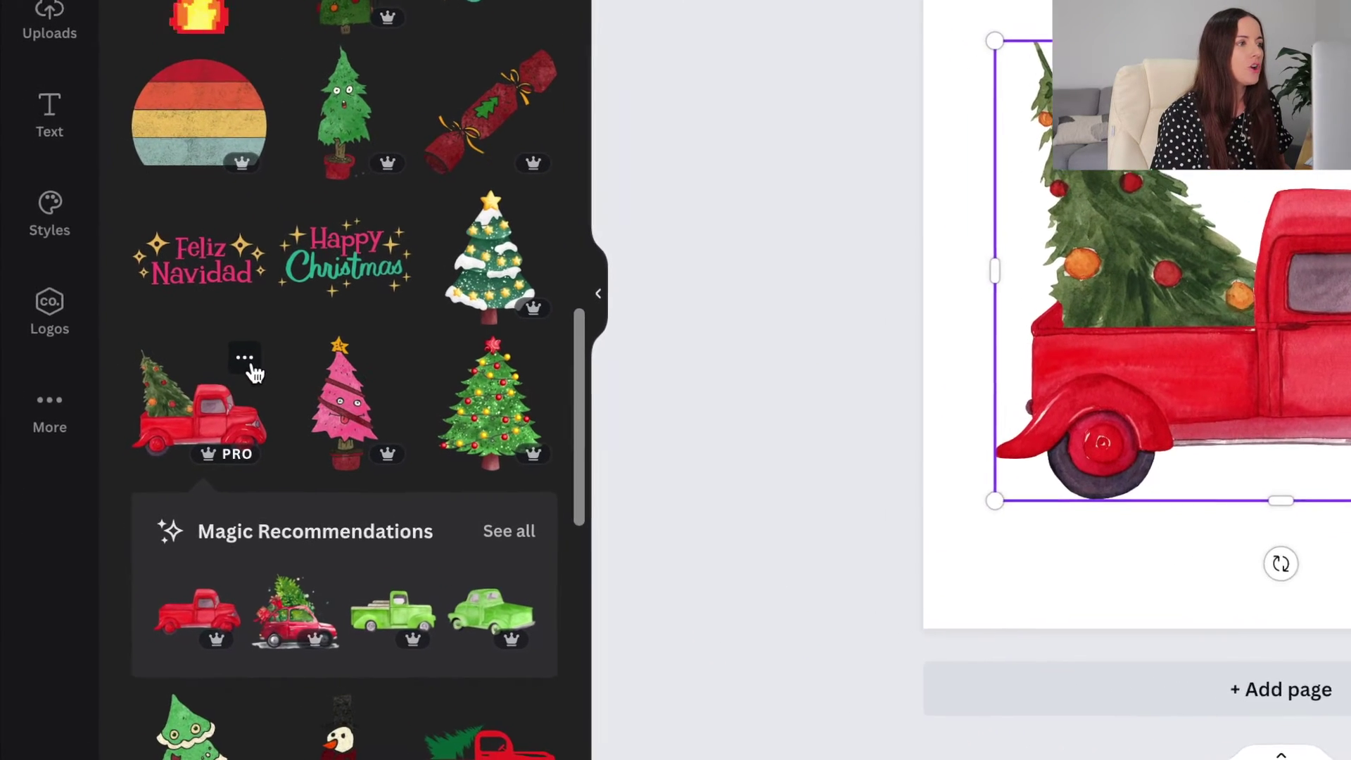
left_click(259, 347)
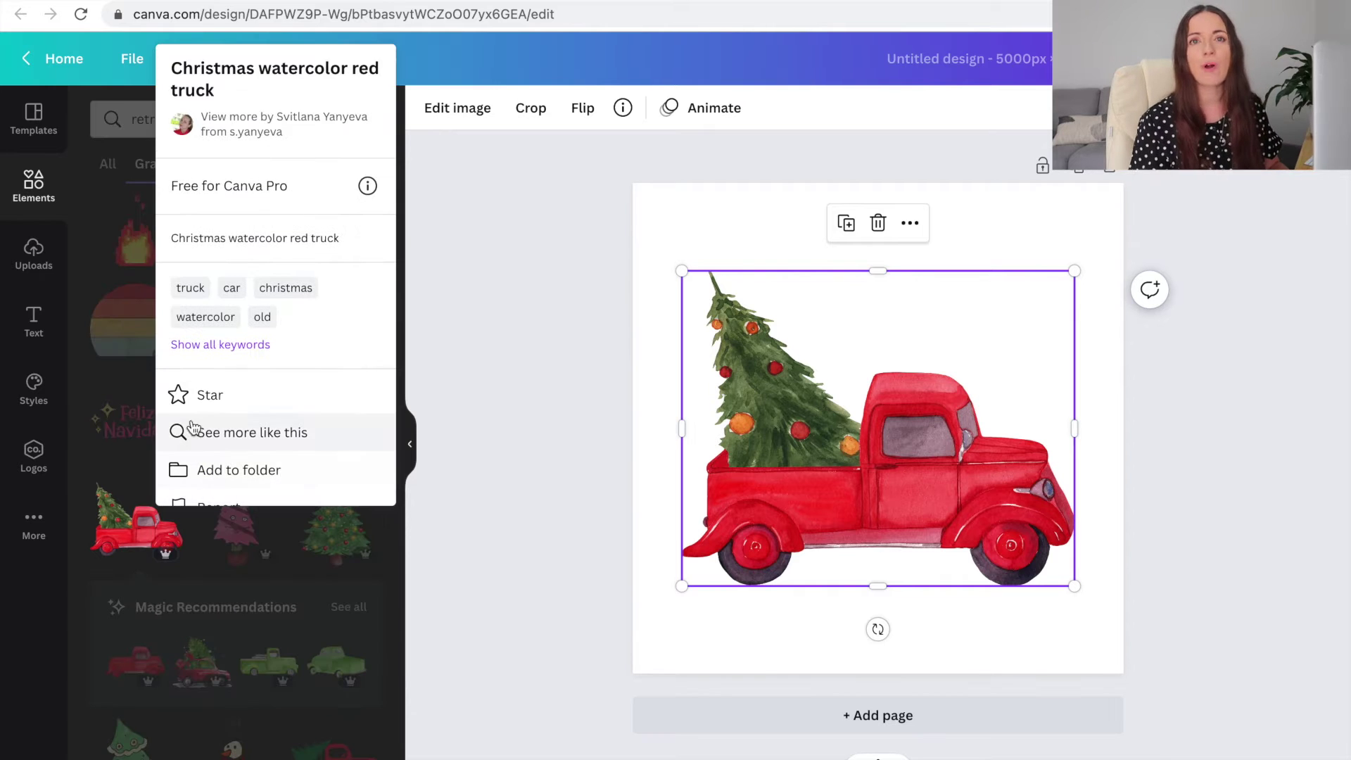
mouse_move(369, 191)
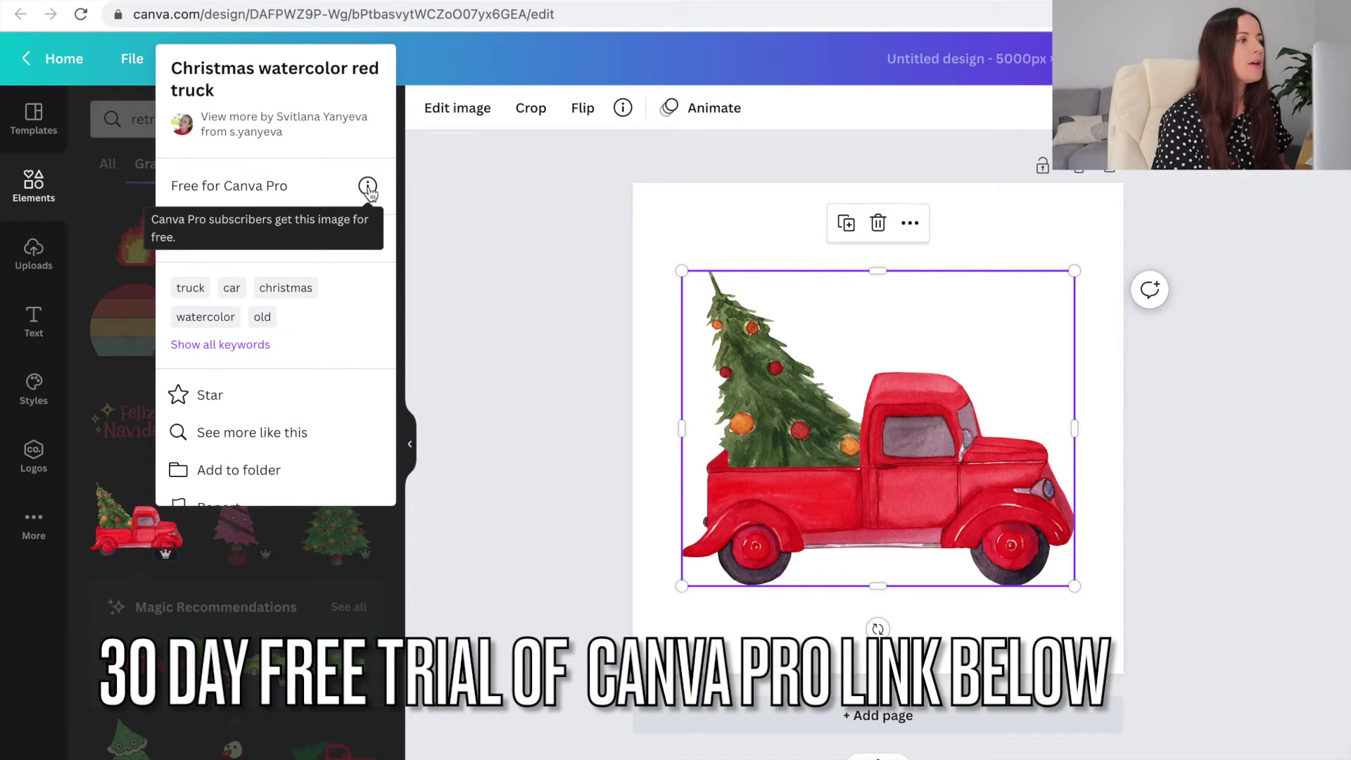
left_click(368, 187)
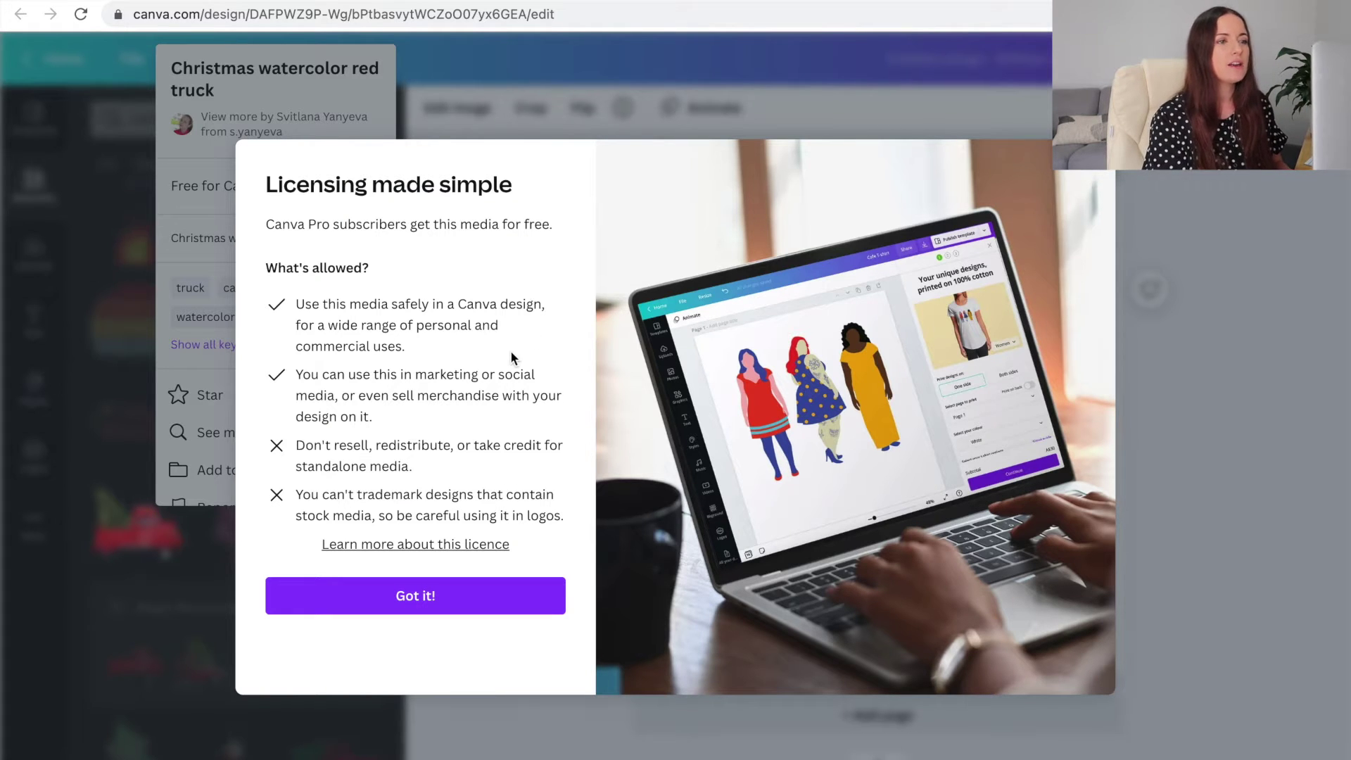
left_click(440, 592)
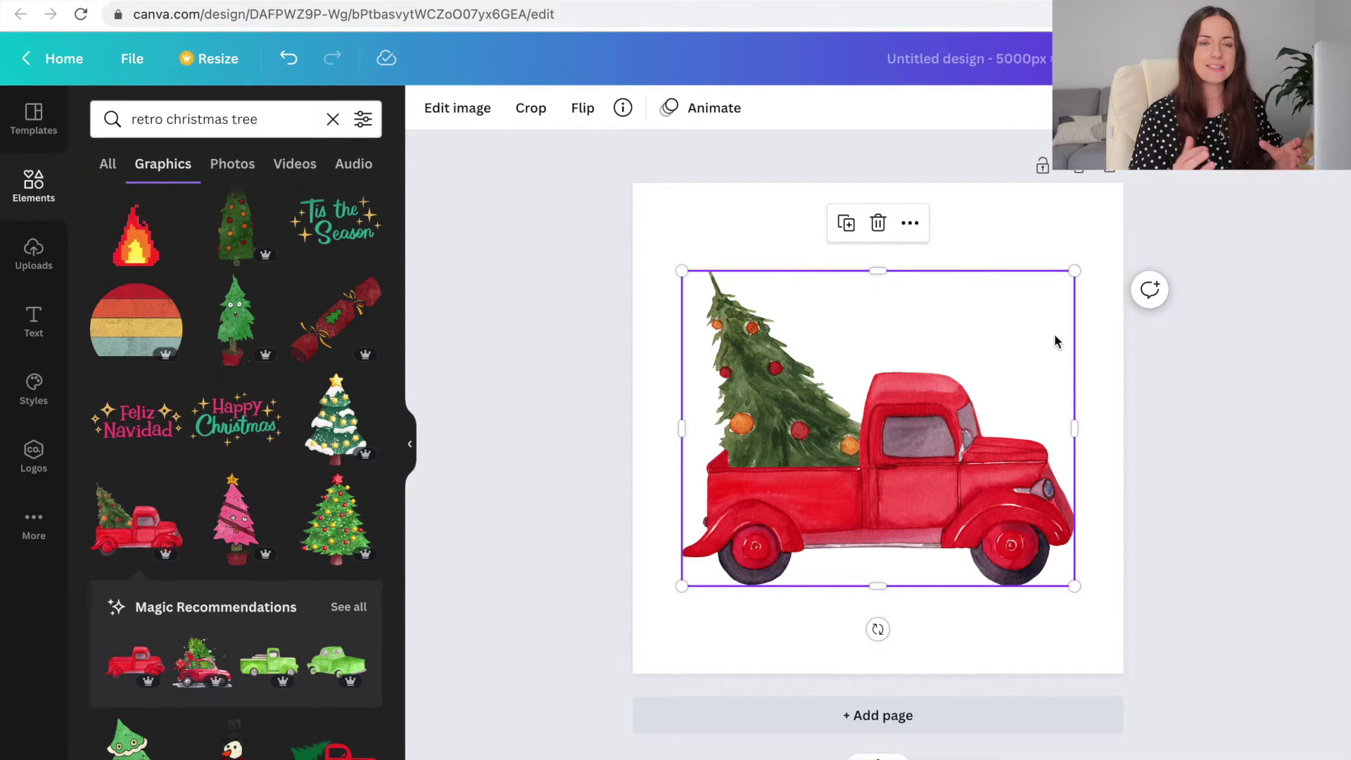
Step: Move the truck up to the top edge of the page and recheck its licence
left_click_drag(919, 422, 923, 341)
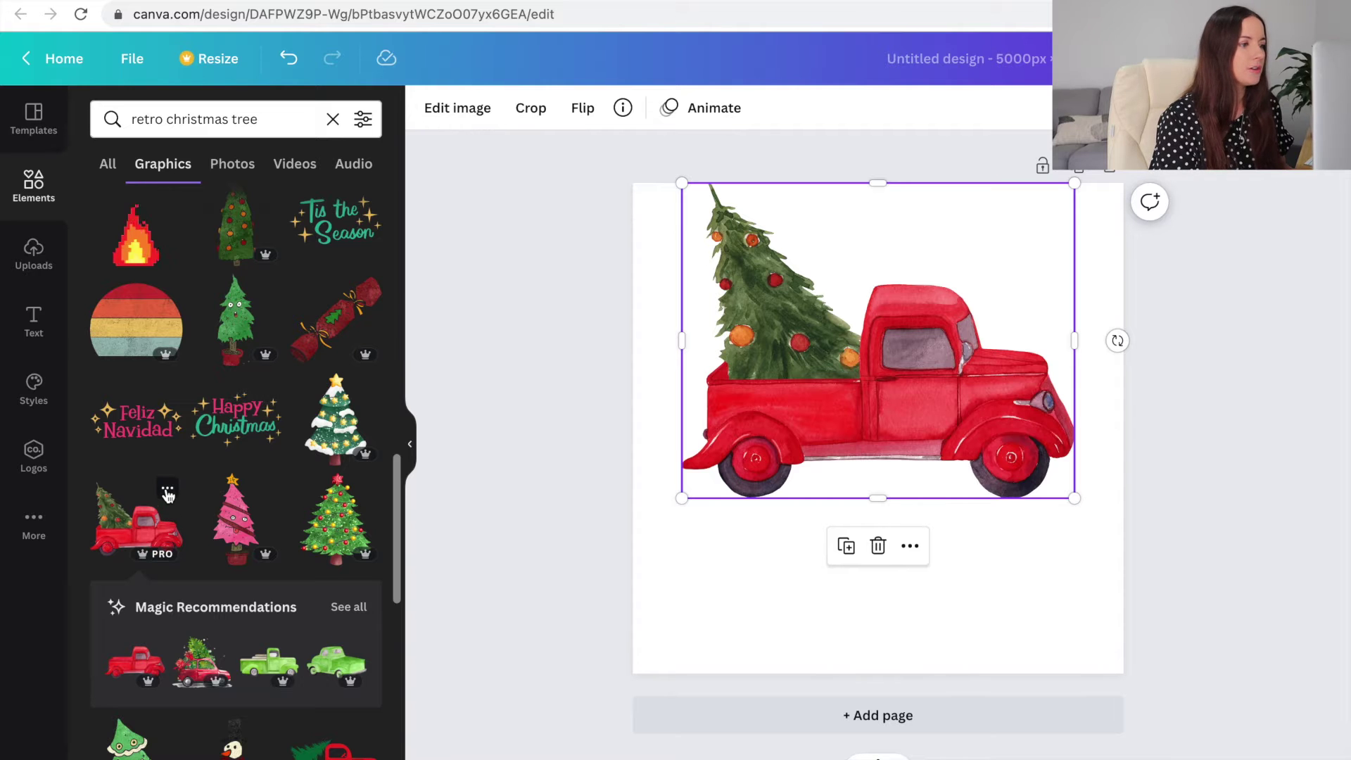
left_click(168, 493)
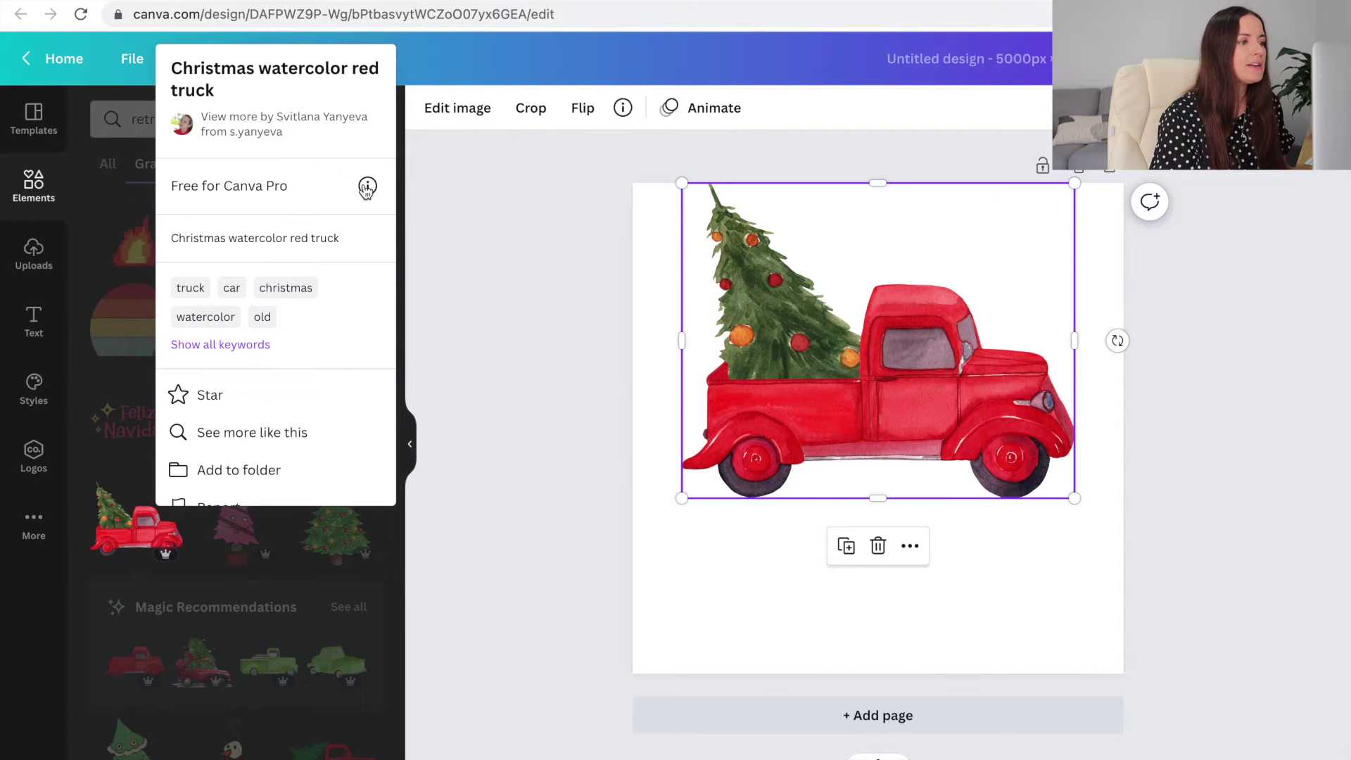
left_click(367, 187)
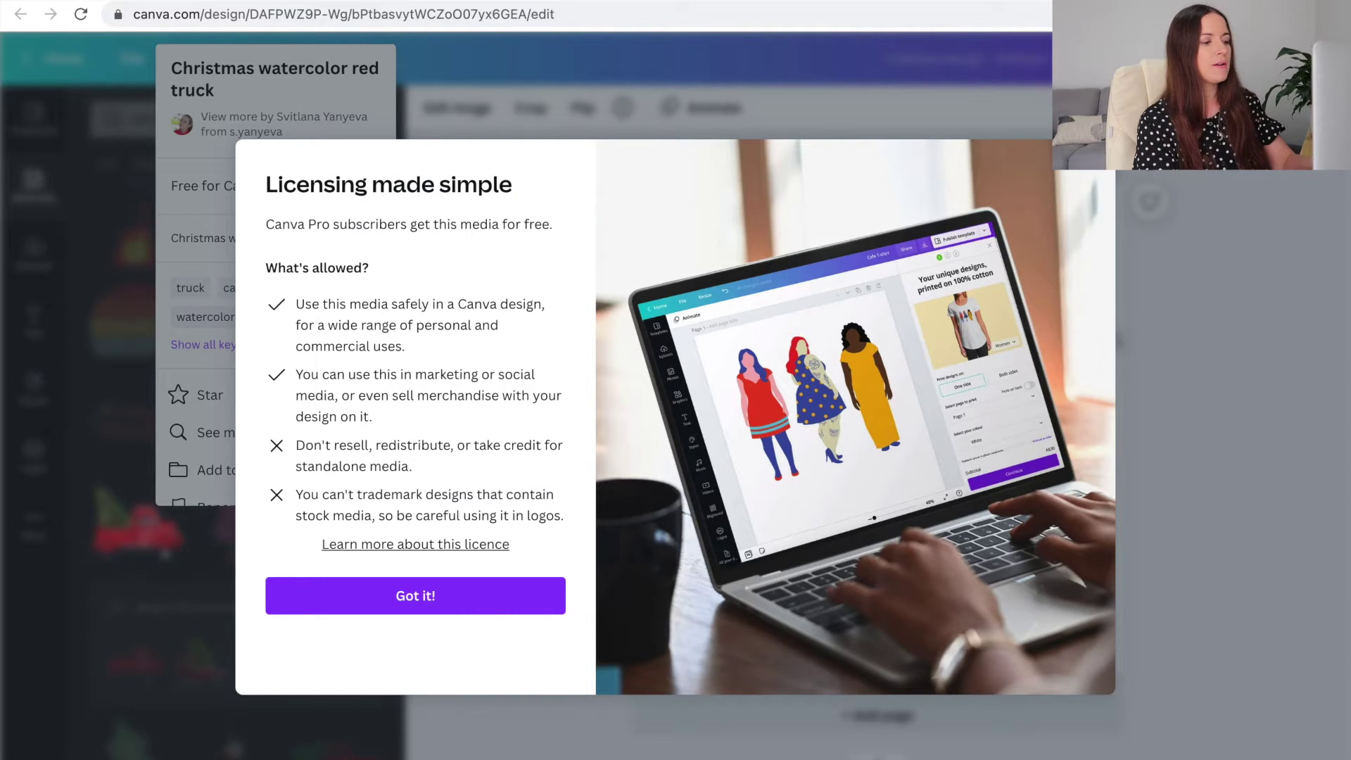
key("Escape")
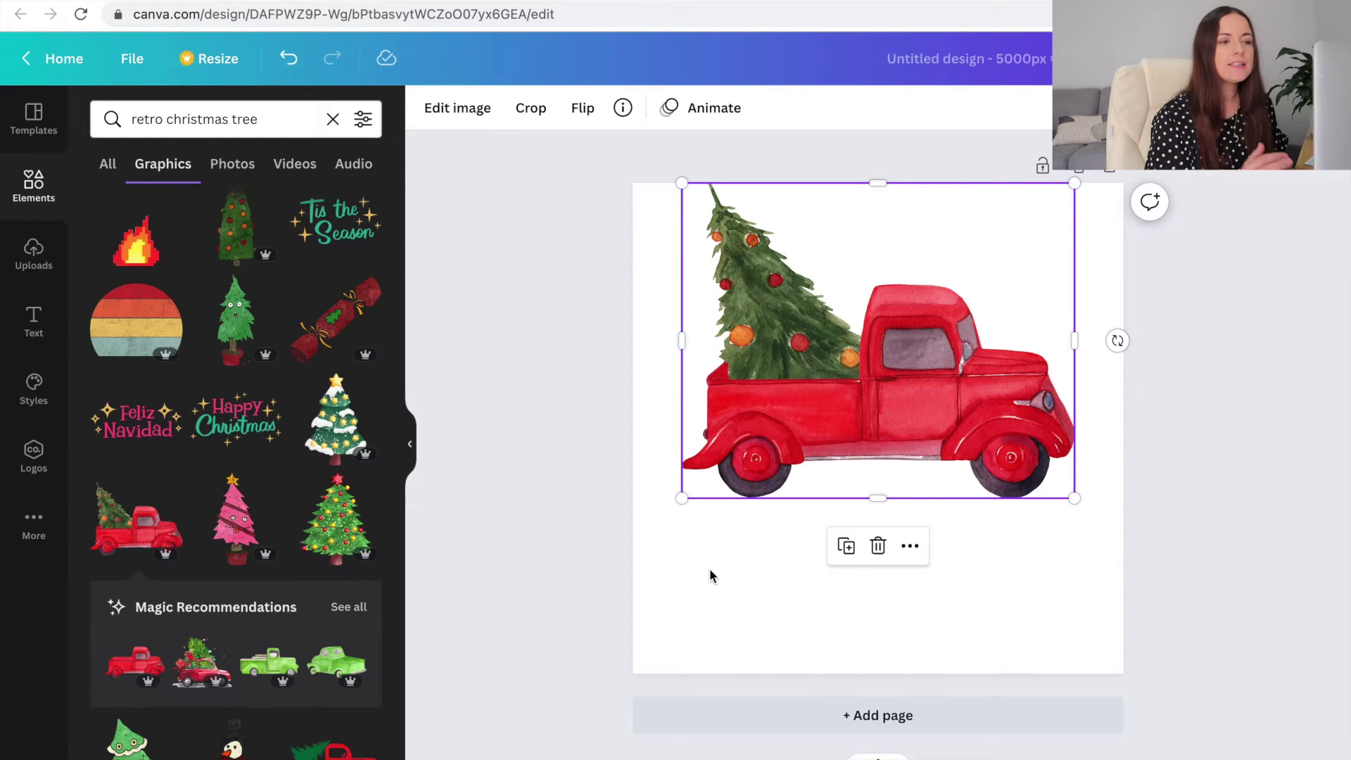
Step: Add 'Custom Family Name' text below the truck in Halimum font at size 207
key("t")
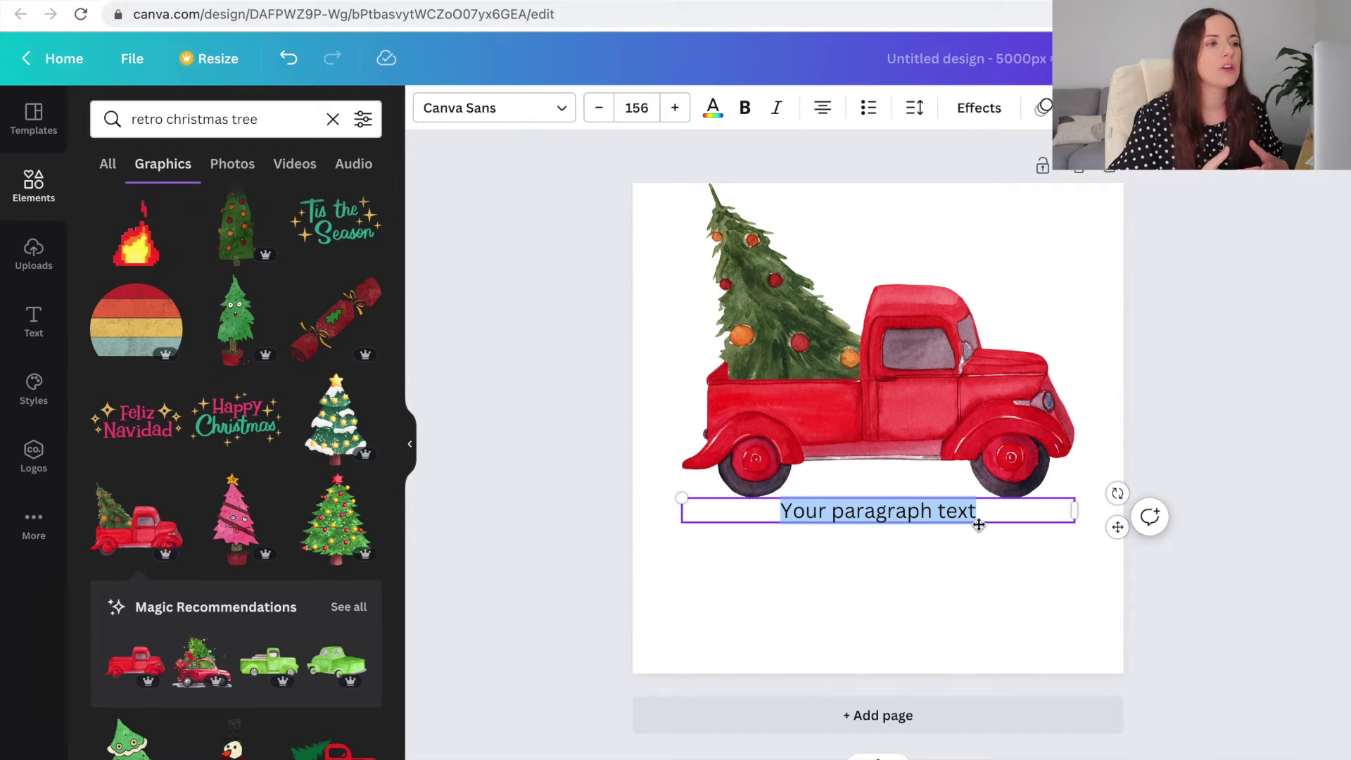
left_click_drag(979, 514, 765, 517)
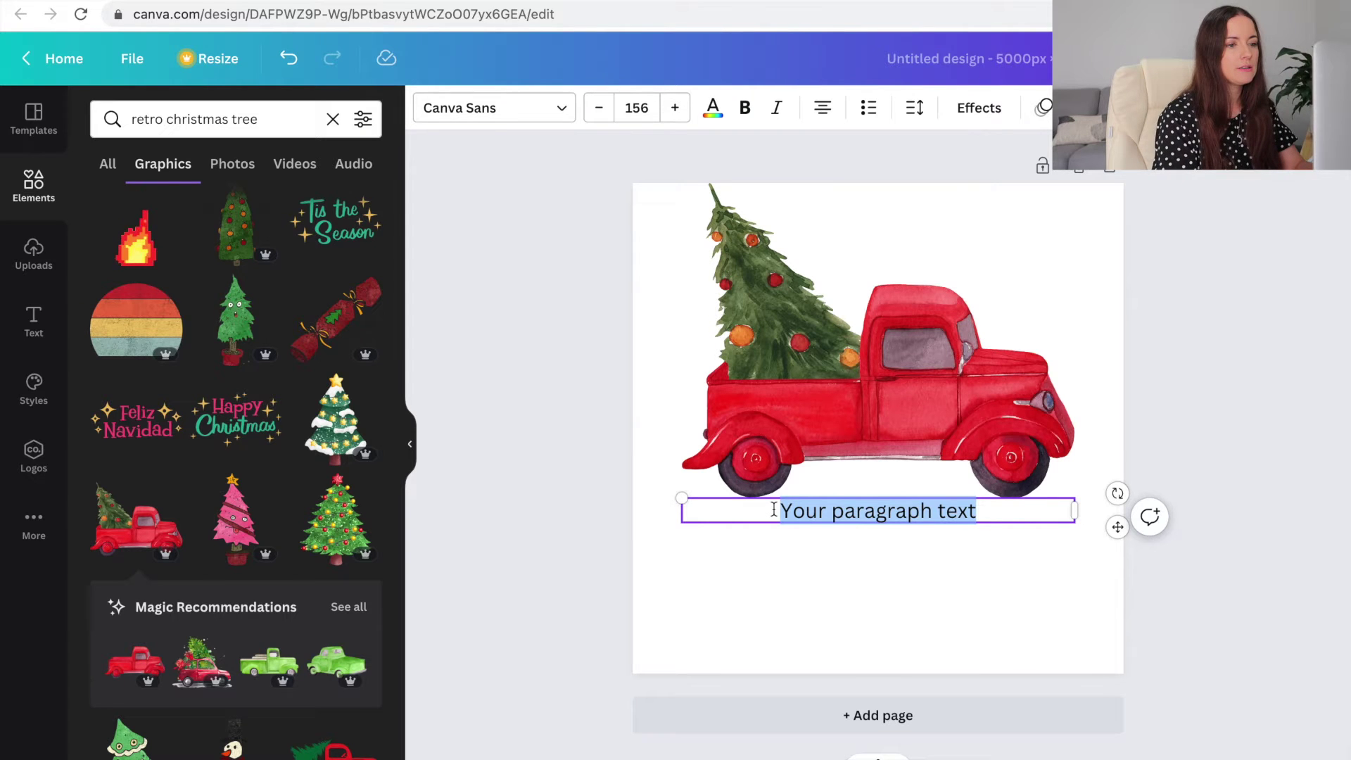
type("Cus")
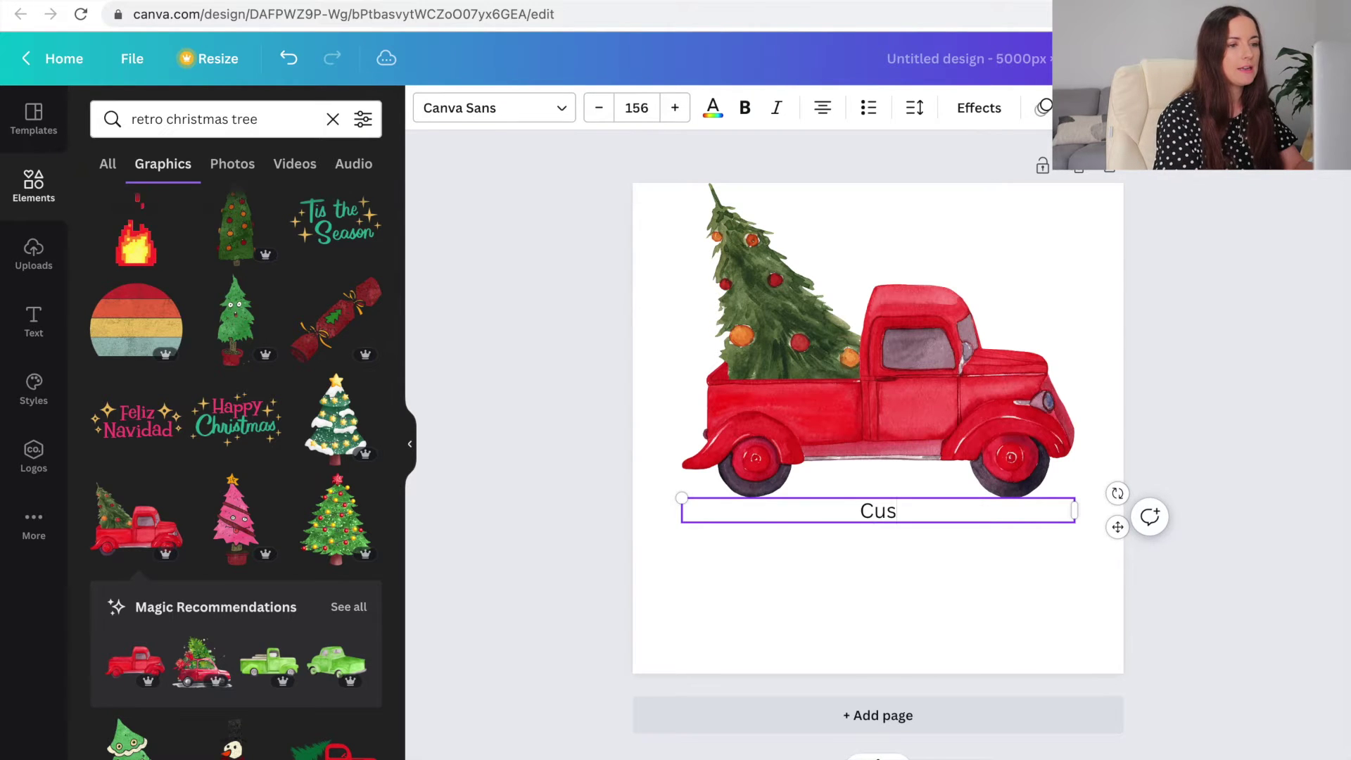
type("tom Family")
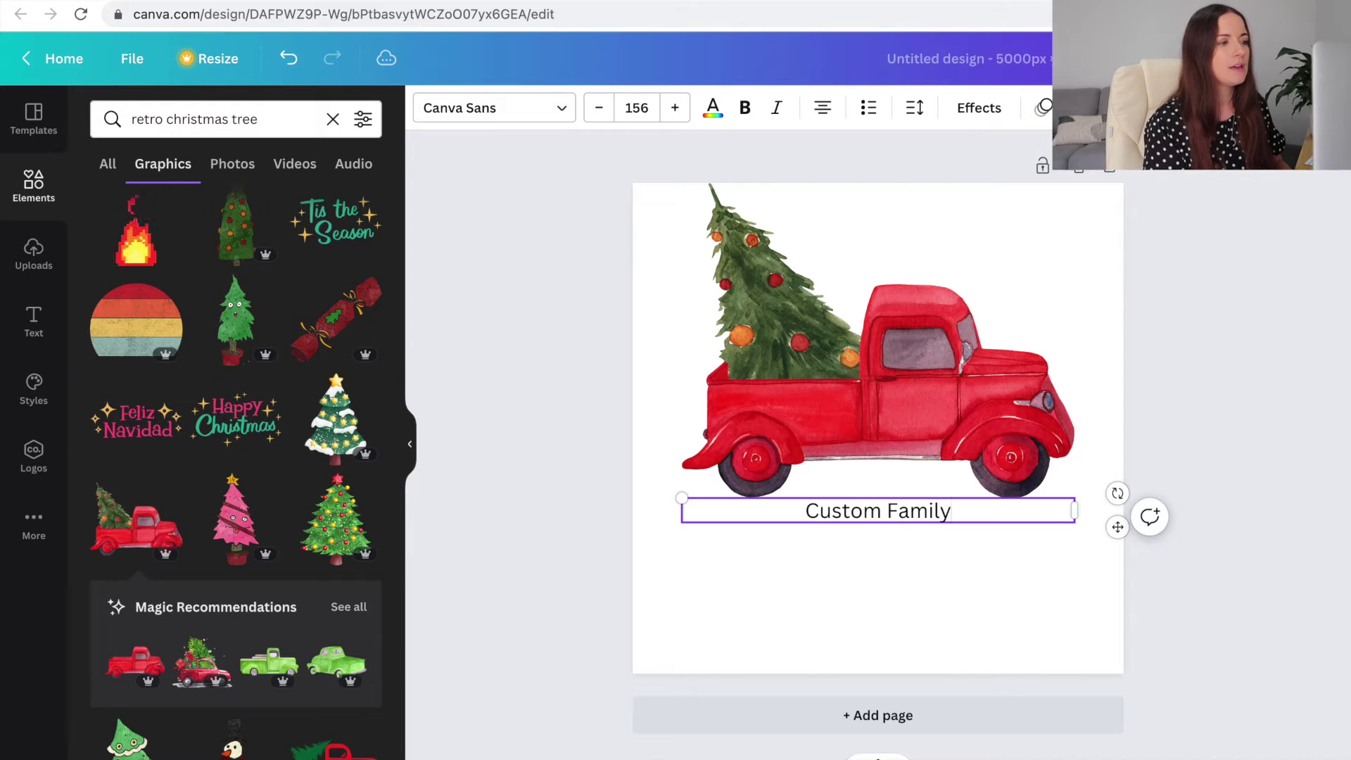
type(" Name")
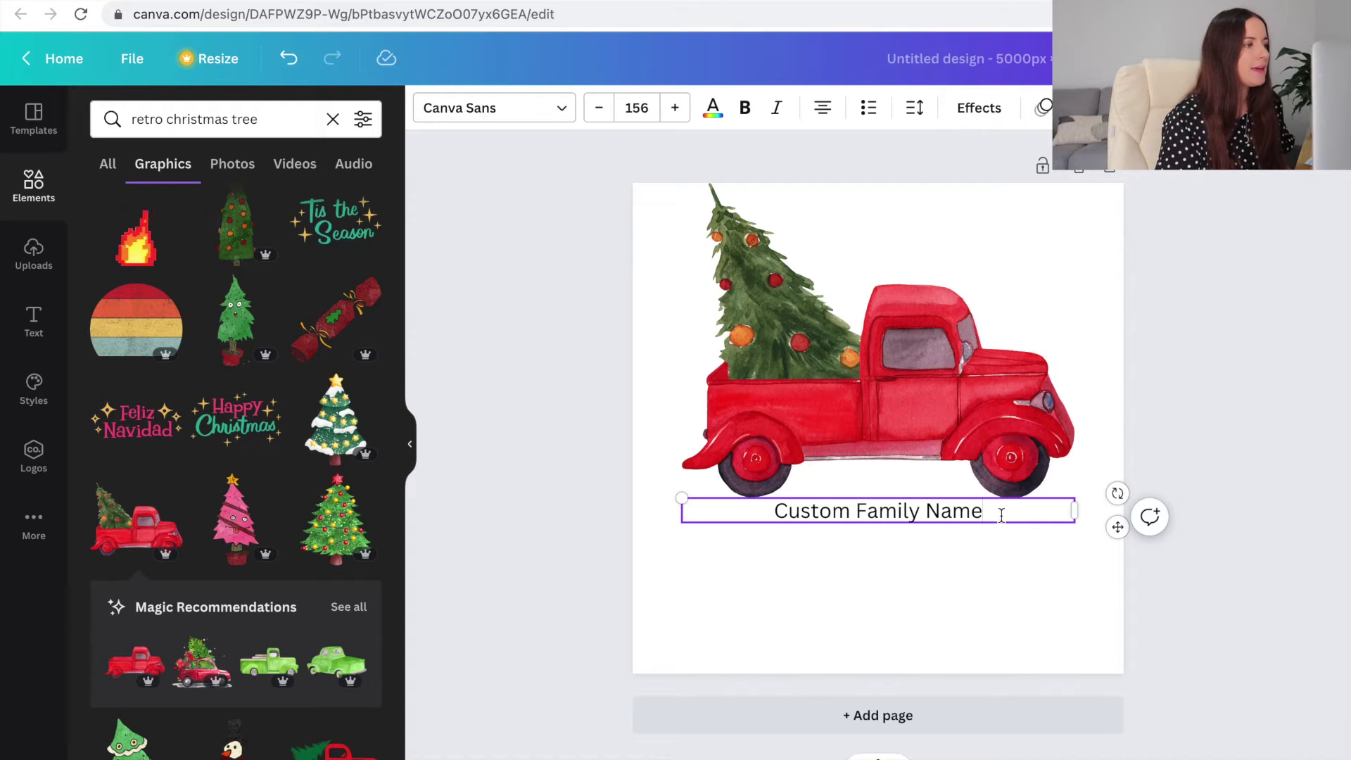
left_click_drag(1001, 515, 754, 500)
left_click(492, 108)
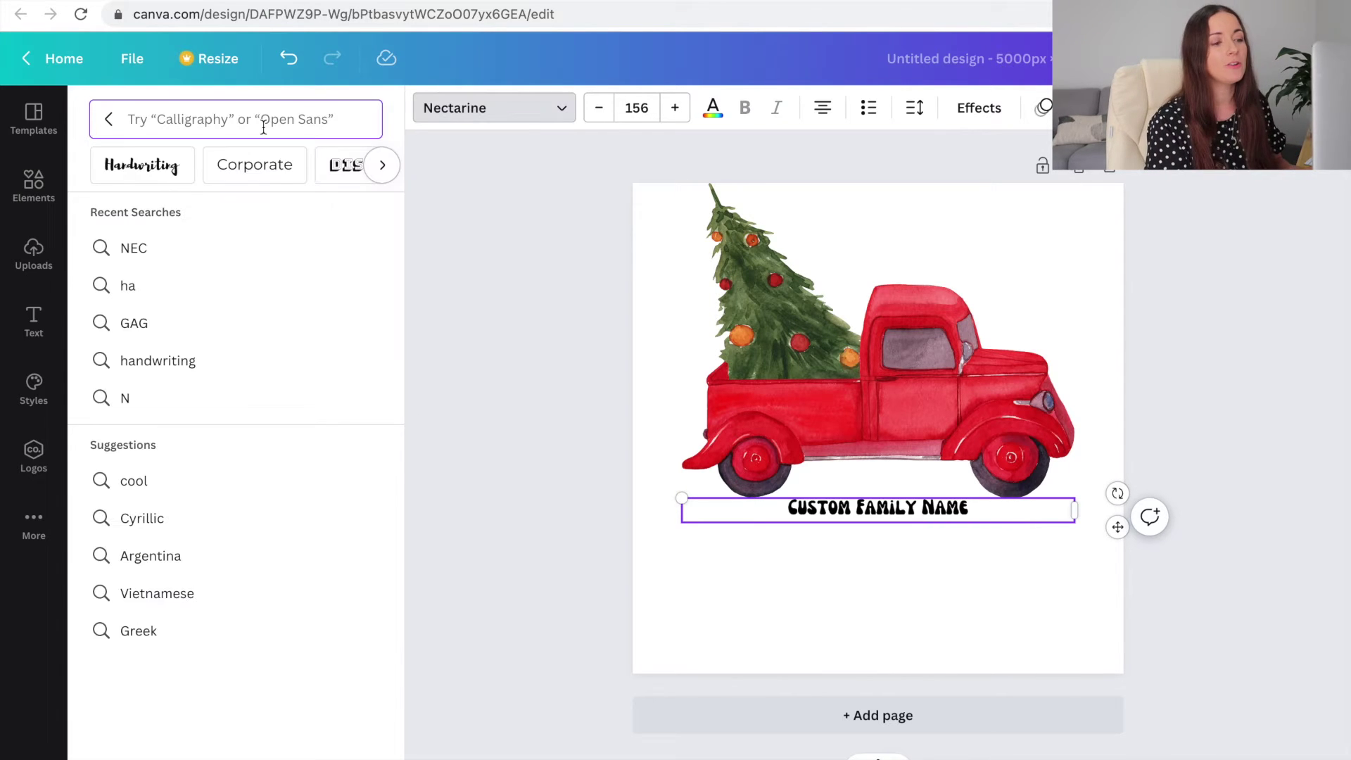
type("hali")
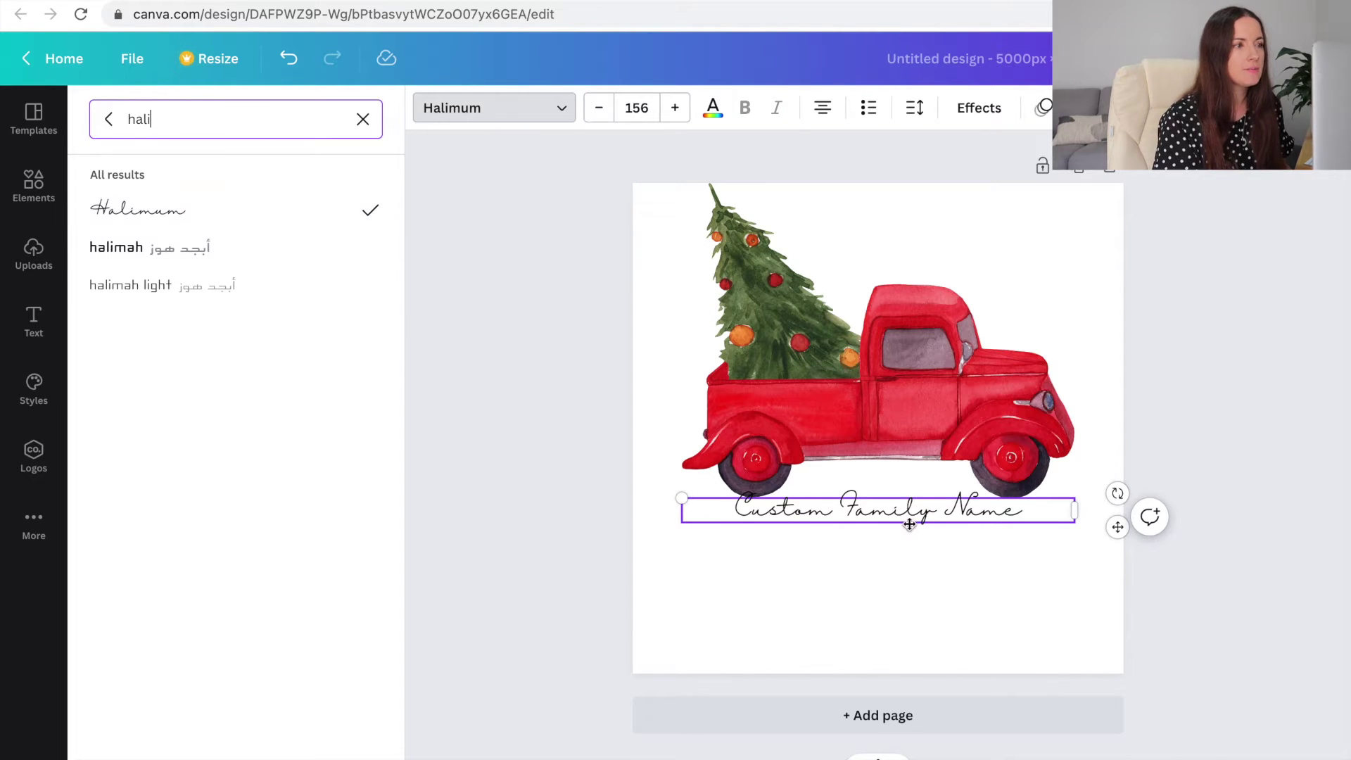
left_click(675, 107)
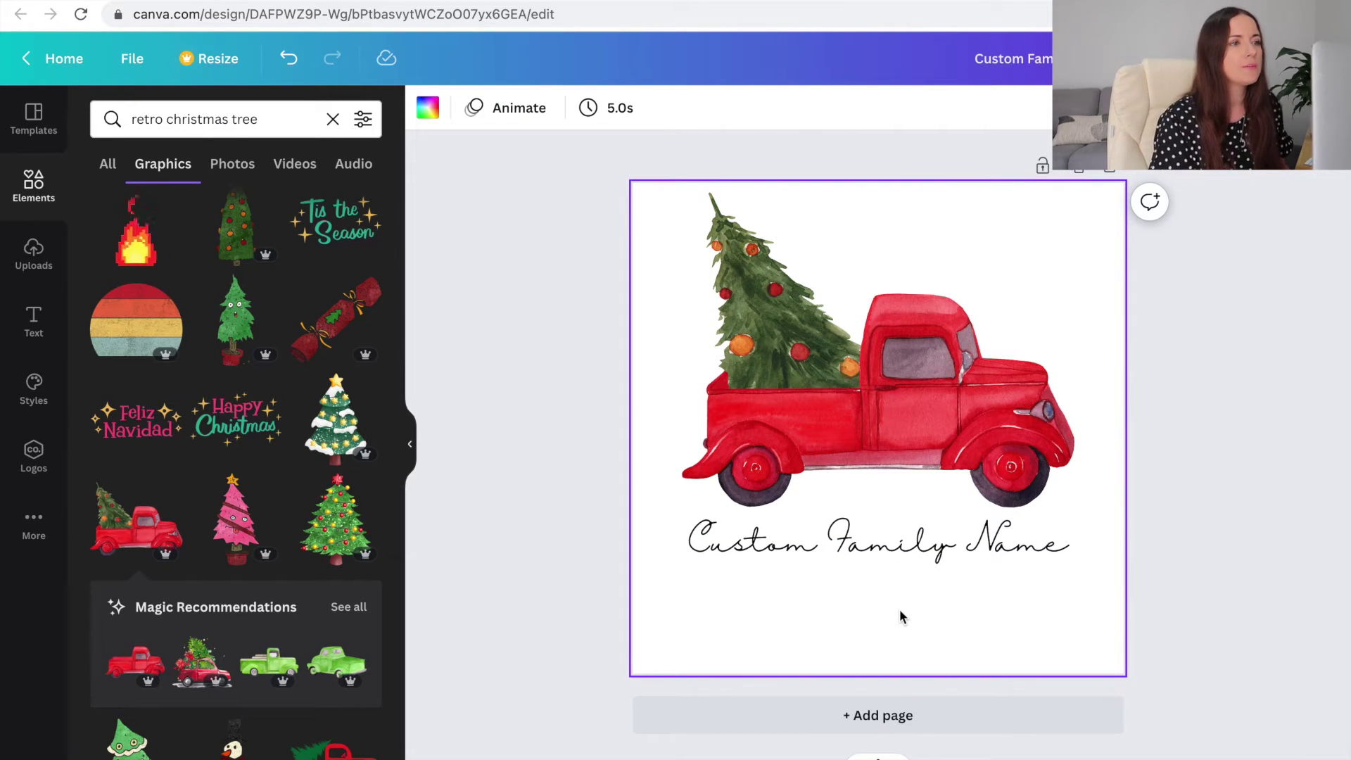
Step: Apply a Curve effect of -12 to the name text and nudge it slightly lower
left_click(927, 553)
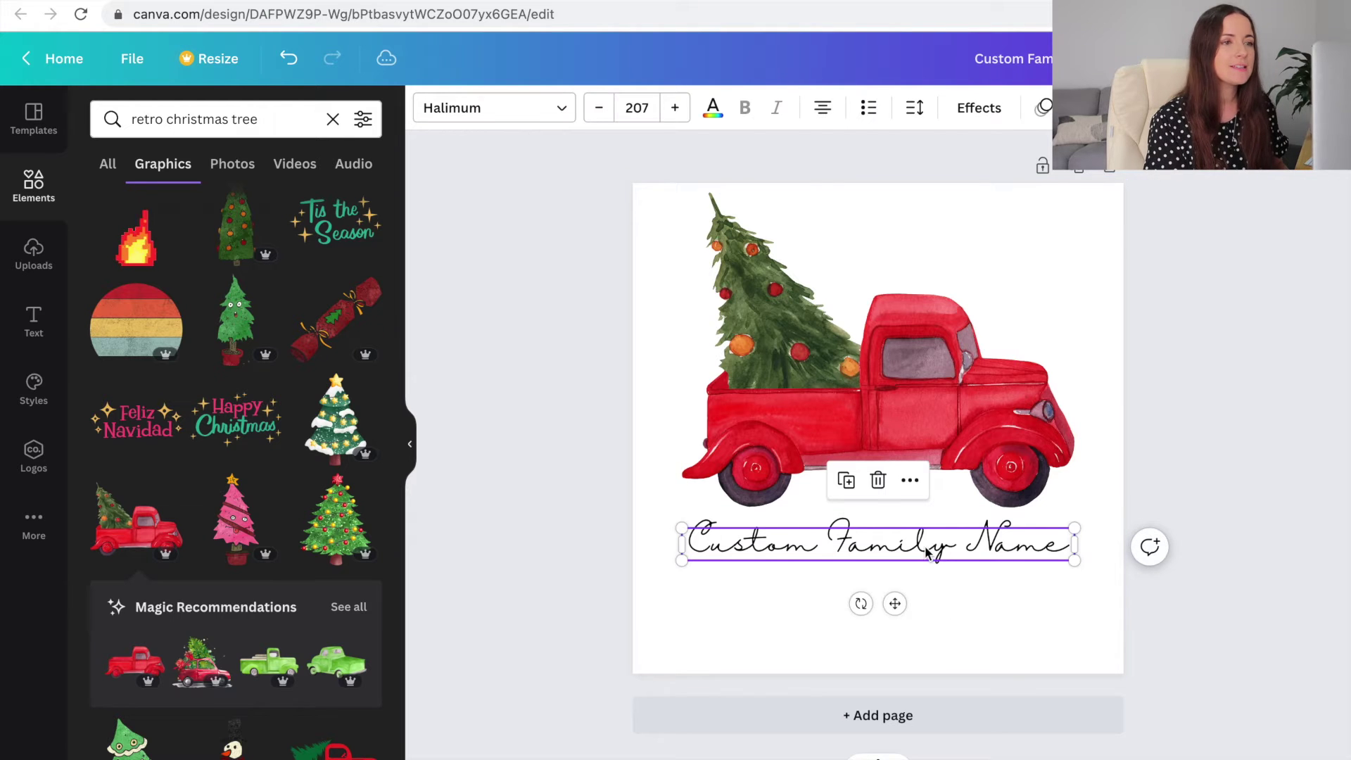
left_click(986, 113)
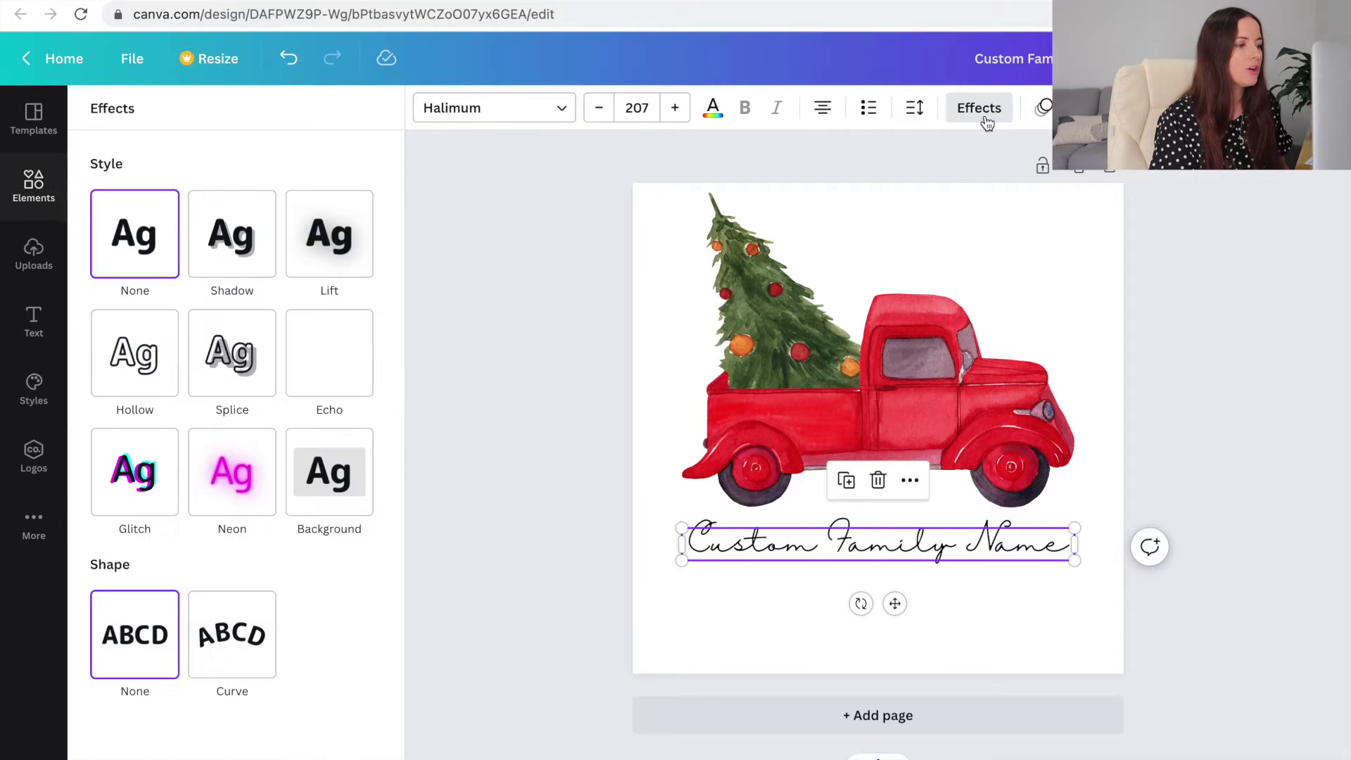
left_click(244, 626)
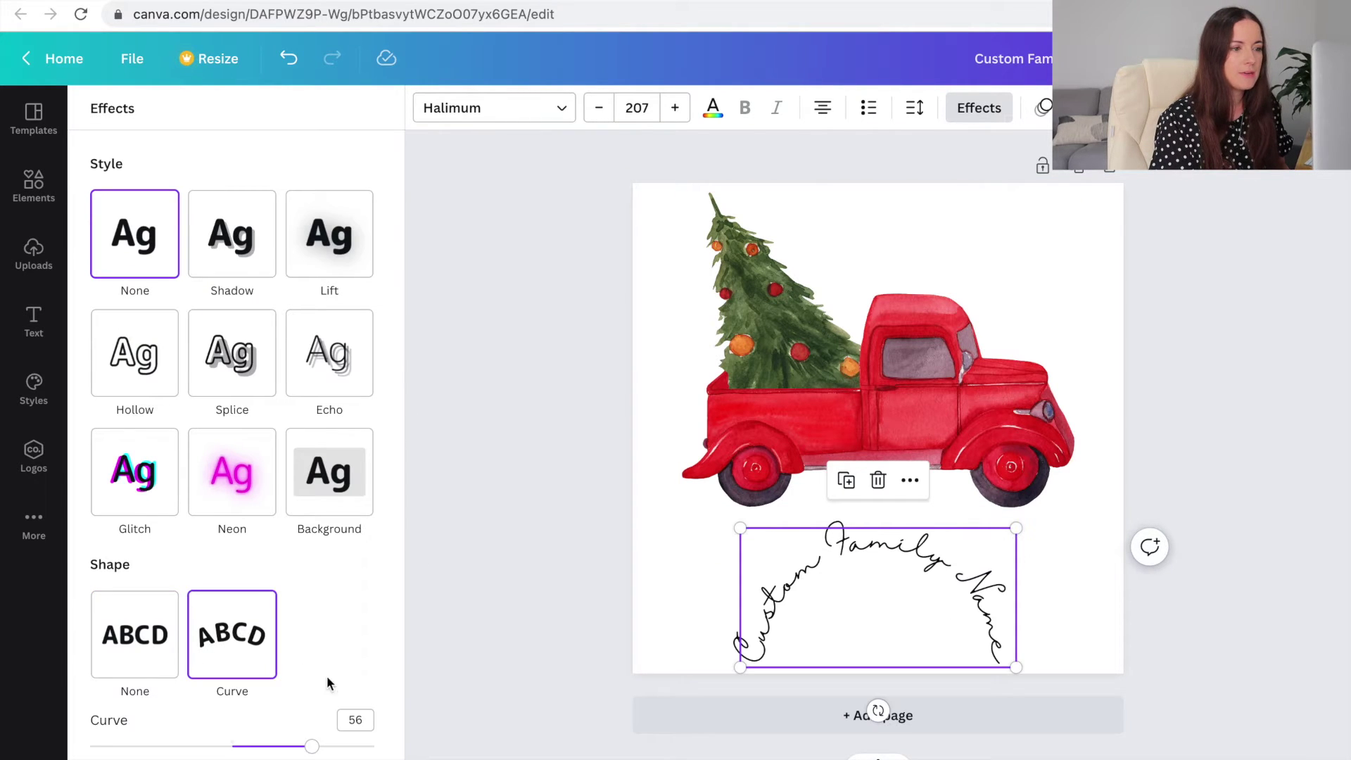
left_click_drag(312, 746, 215, 746)
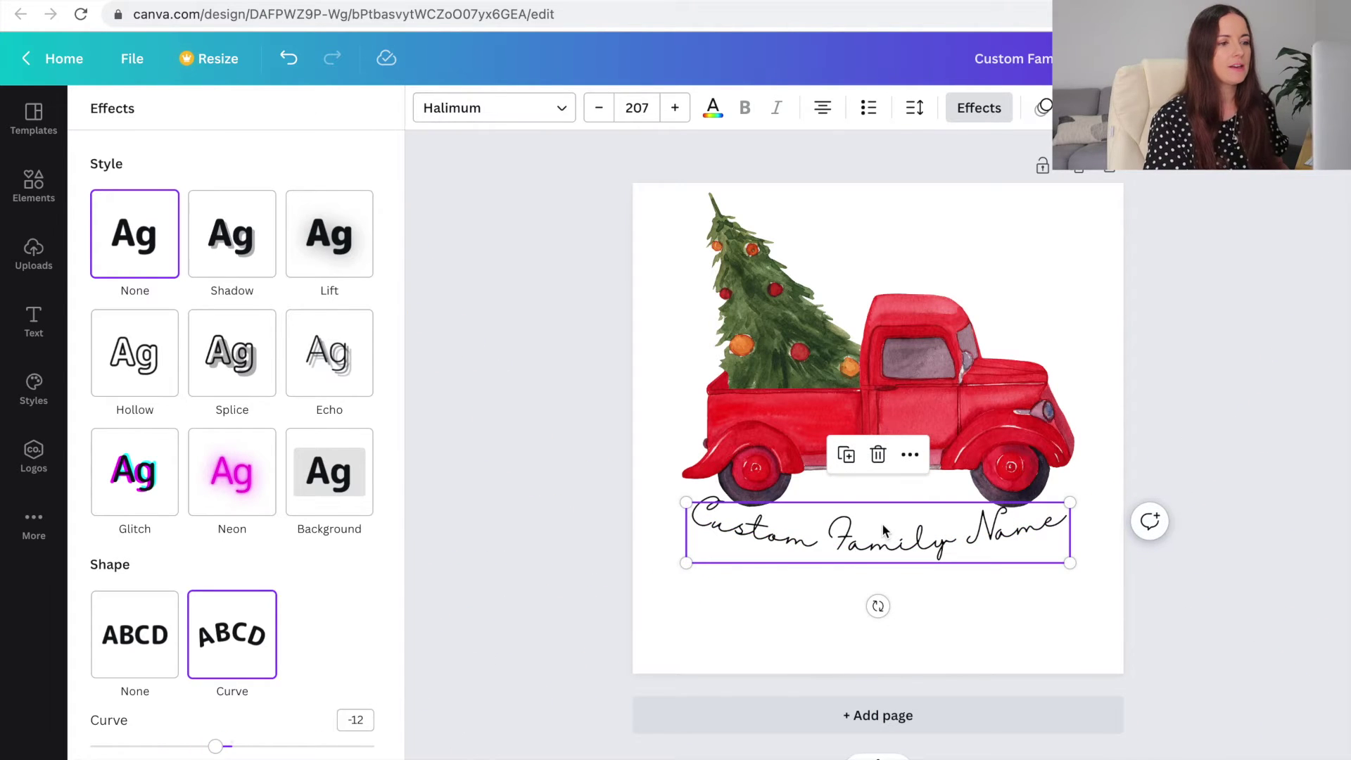
left_click_drag(885, 531, 884, 552)
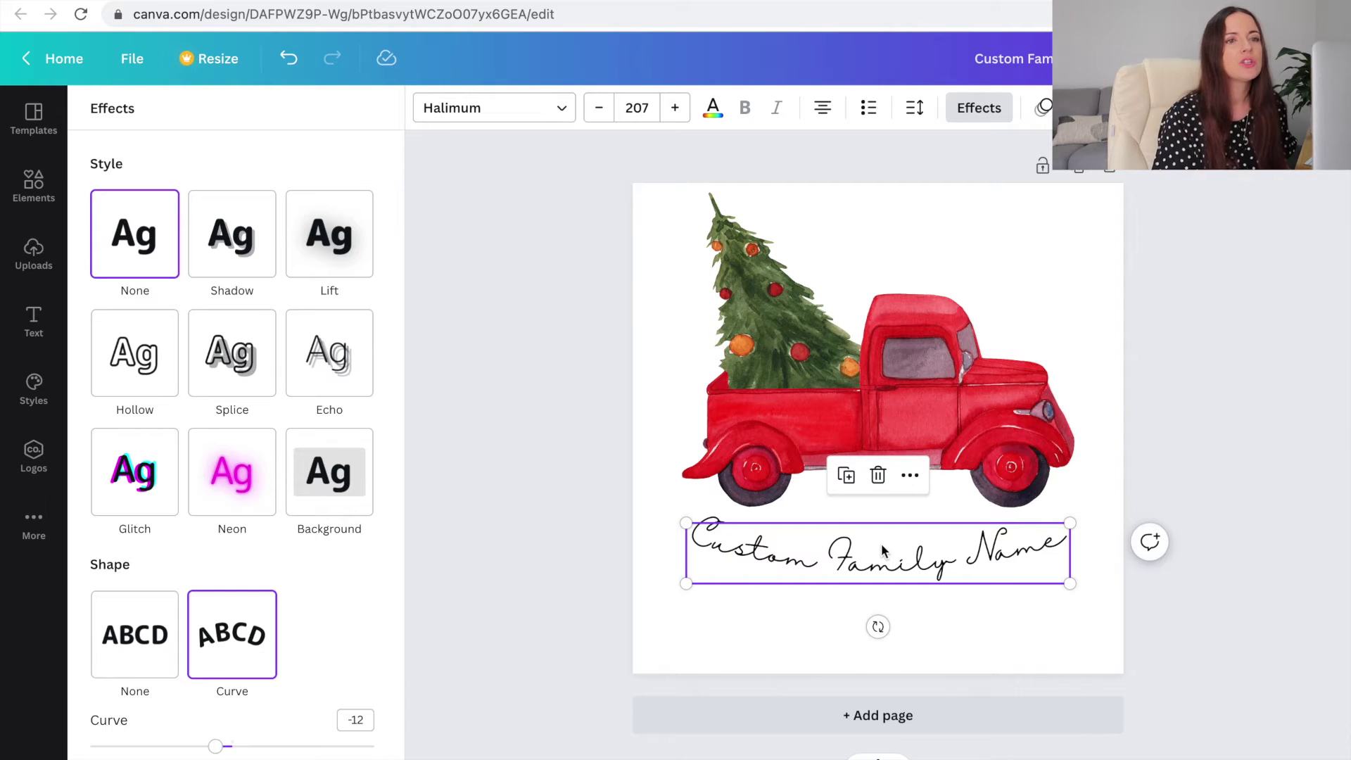
left_click(801, 627)
left_click(803, 628)
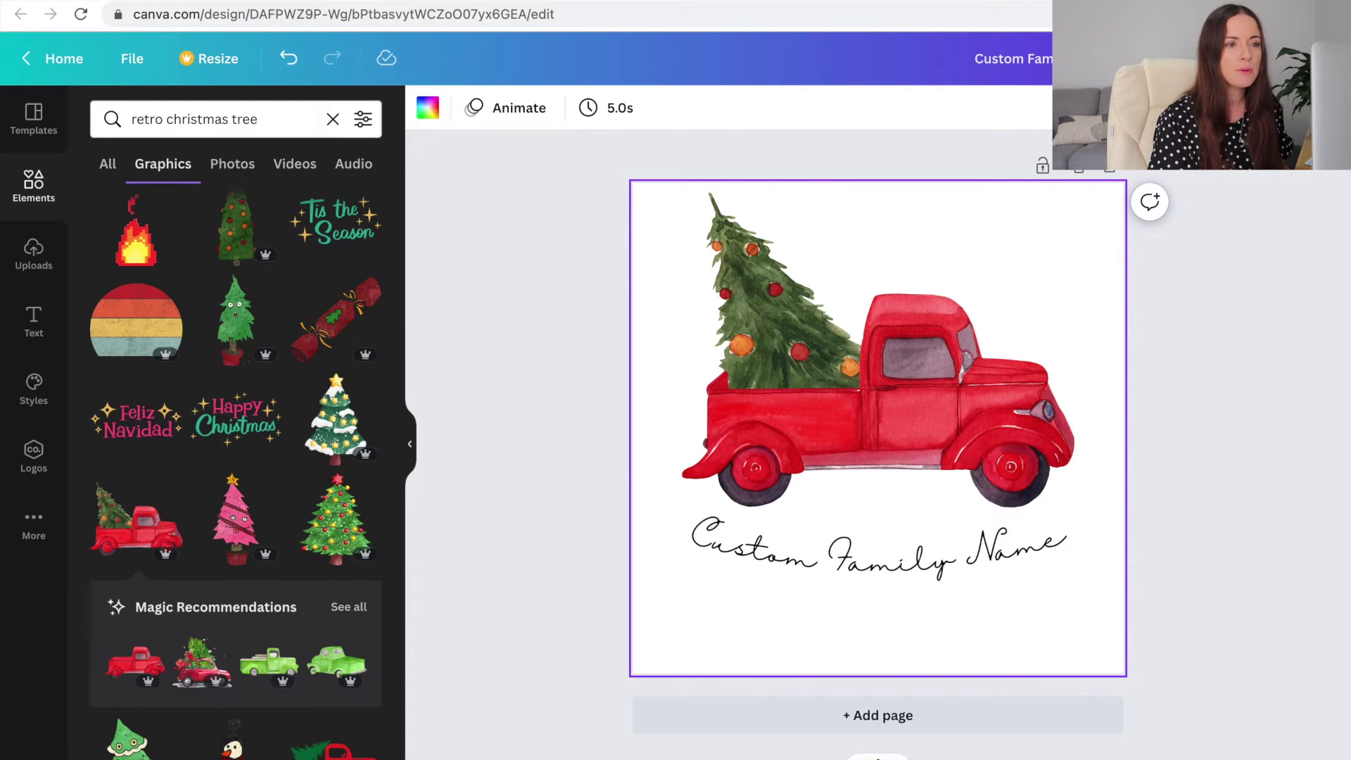
Step: Bring up the Share panel's download options for the truck design
left_click(1295, 59)
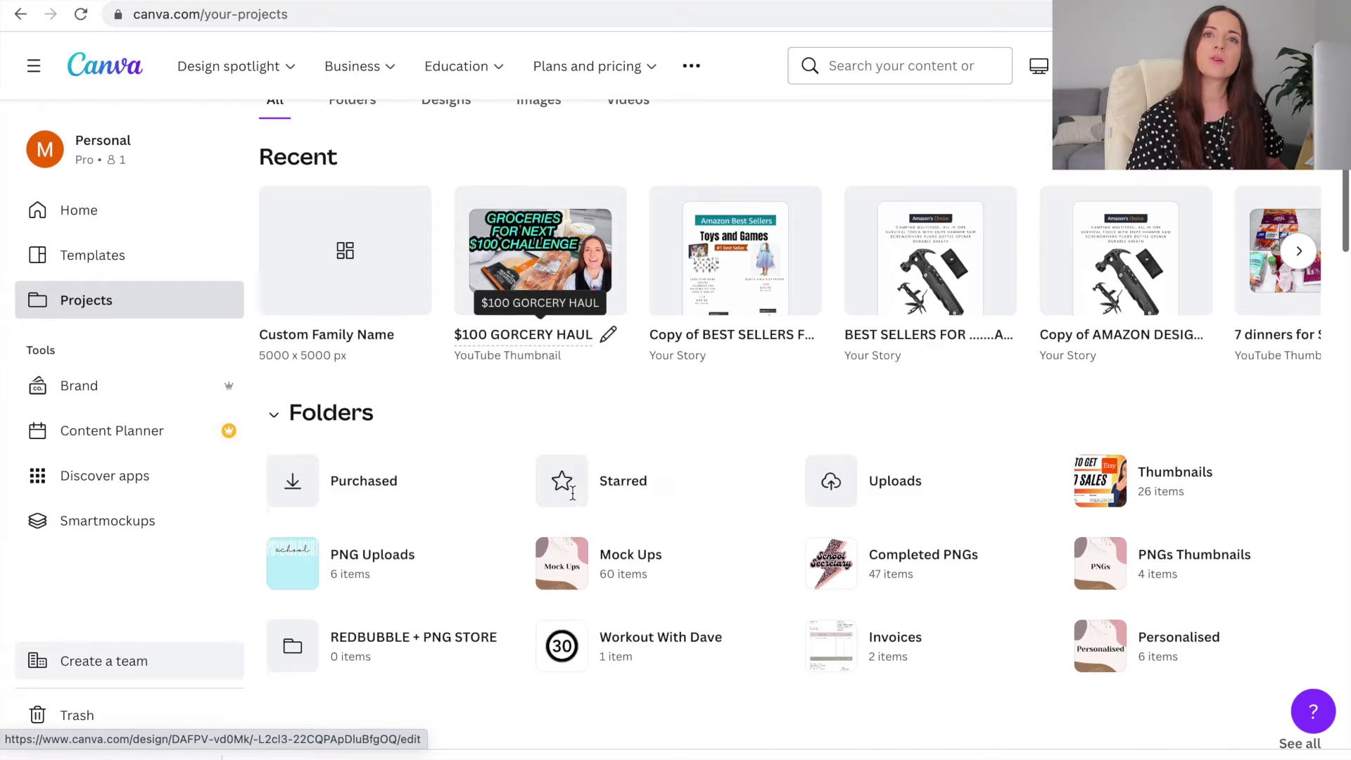
scroll(1019, 504, "down", 1)
scroll(1022, 506, "up", 3)
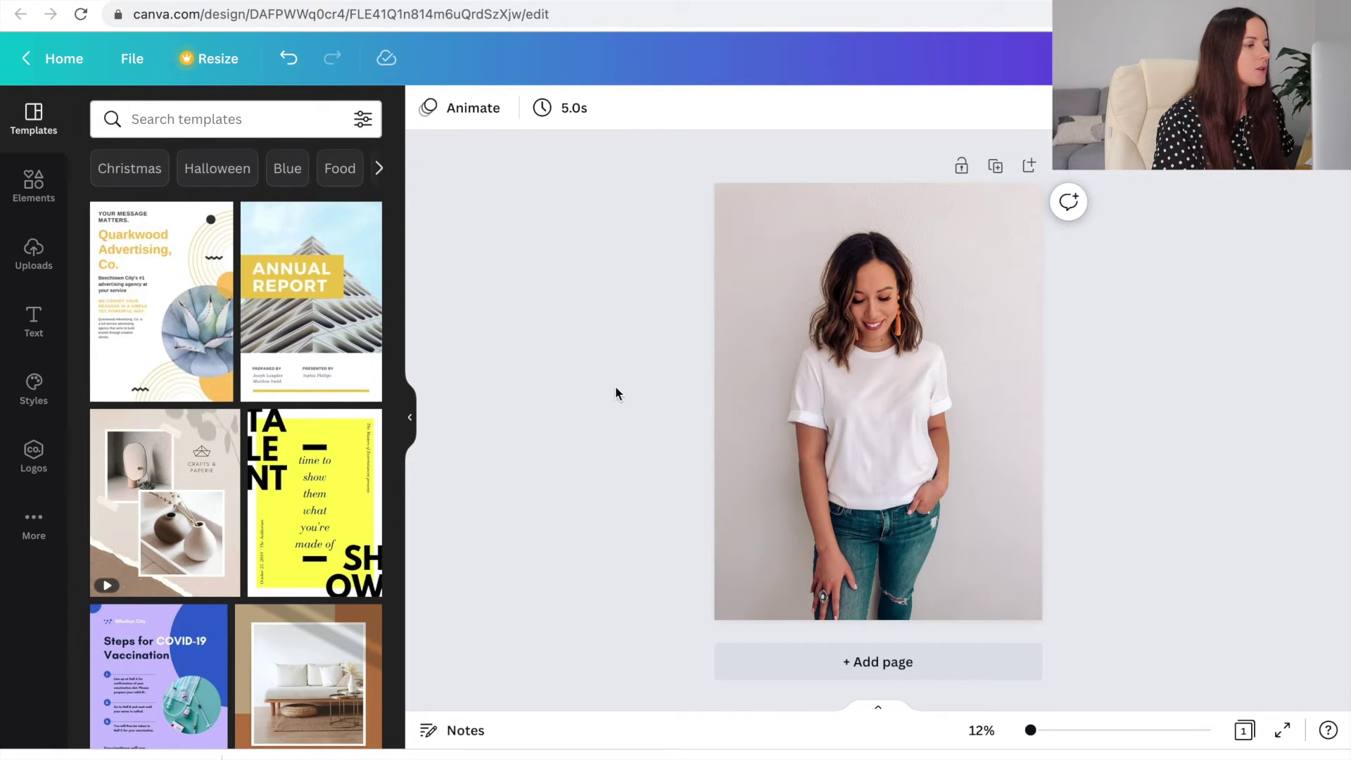
Step: Add the uploaded truck design to the T-shirt photo, shrink it and centre it on the chest
left_click(41, 263)
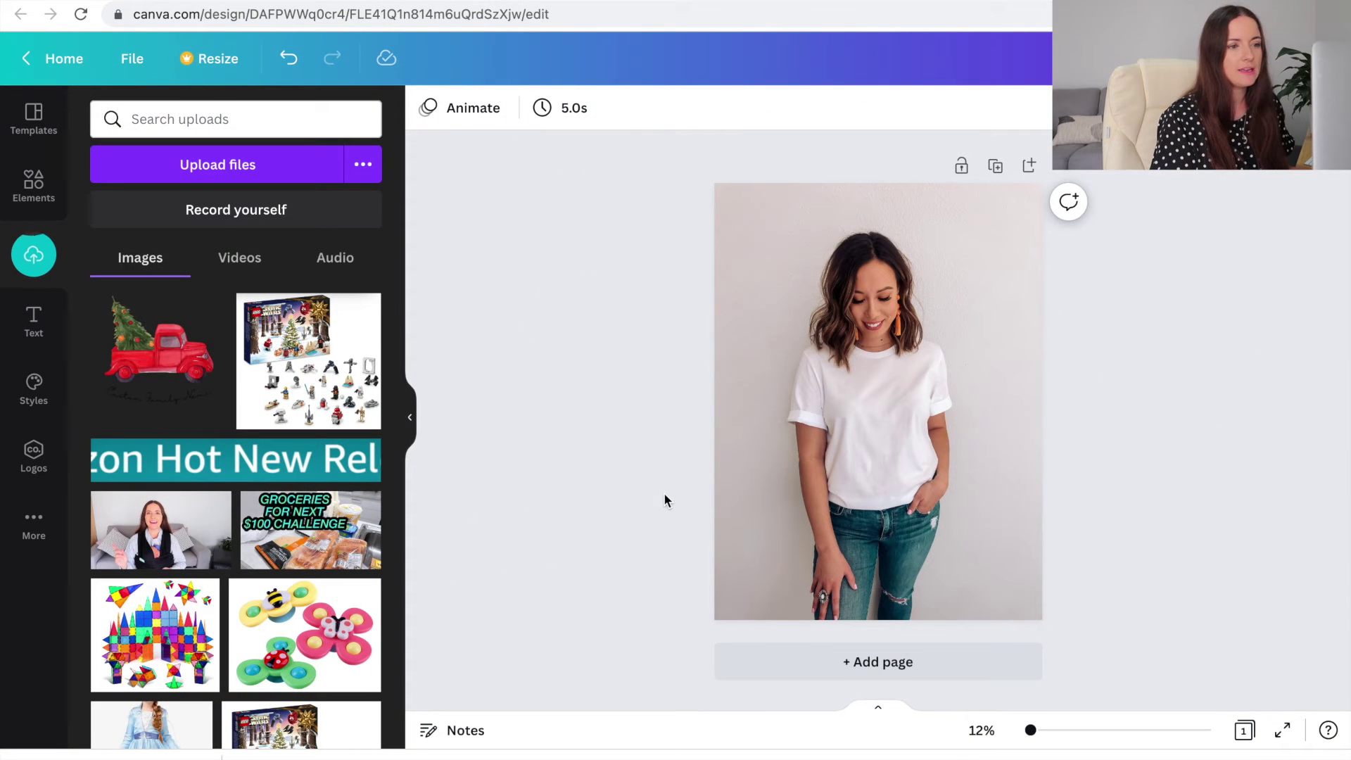
left_click(158, 345)
left_click_drag(751, 524, 855, 425)
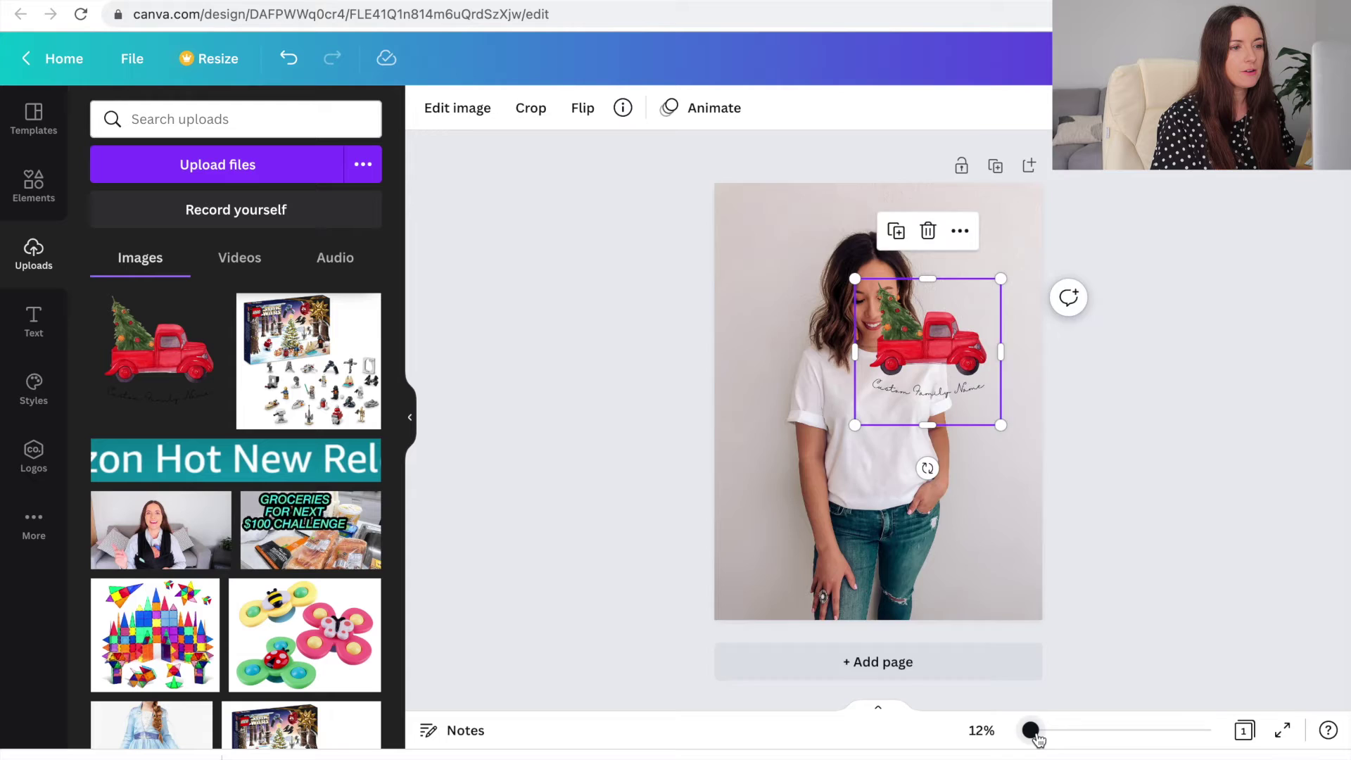
left_click_drag(1032, 730, 1063, 743)
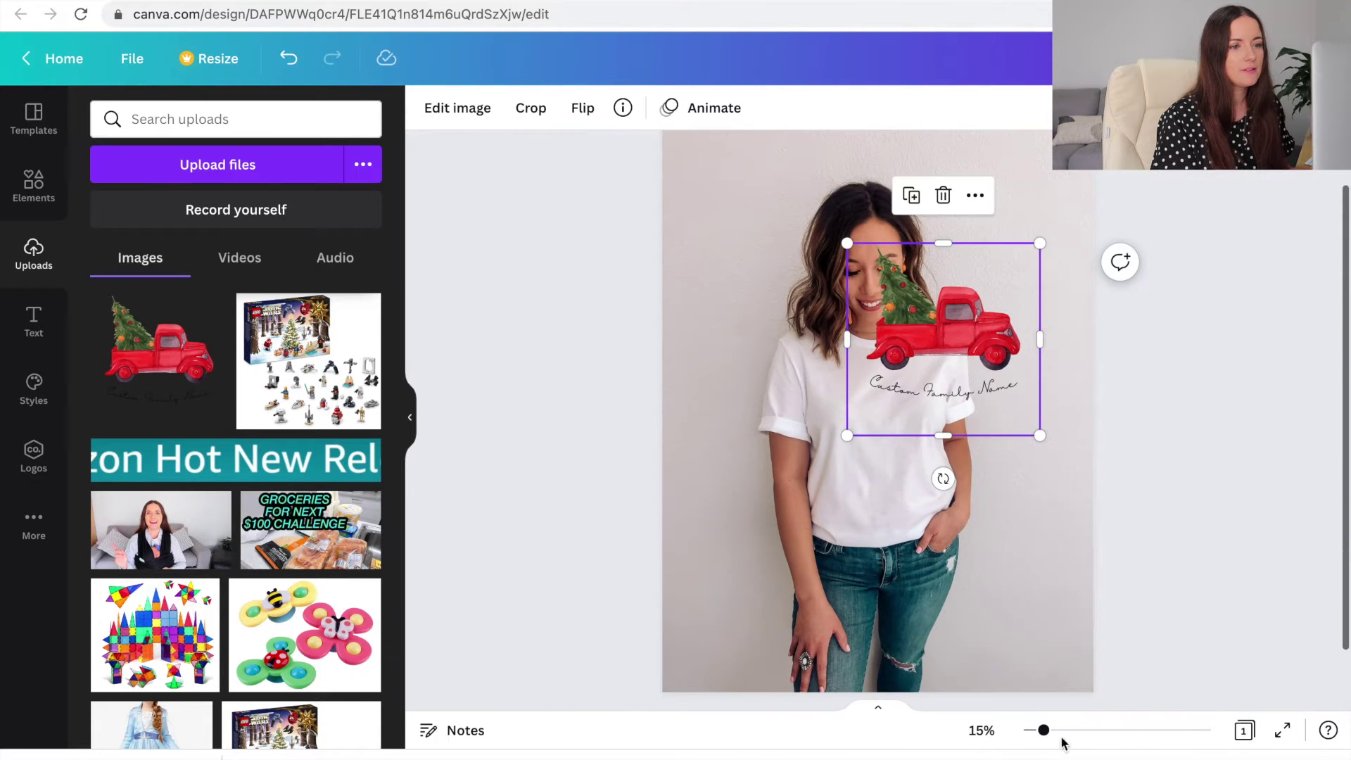
left_click_drag(1034, 436, 988, 385)
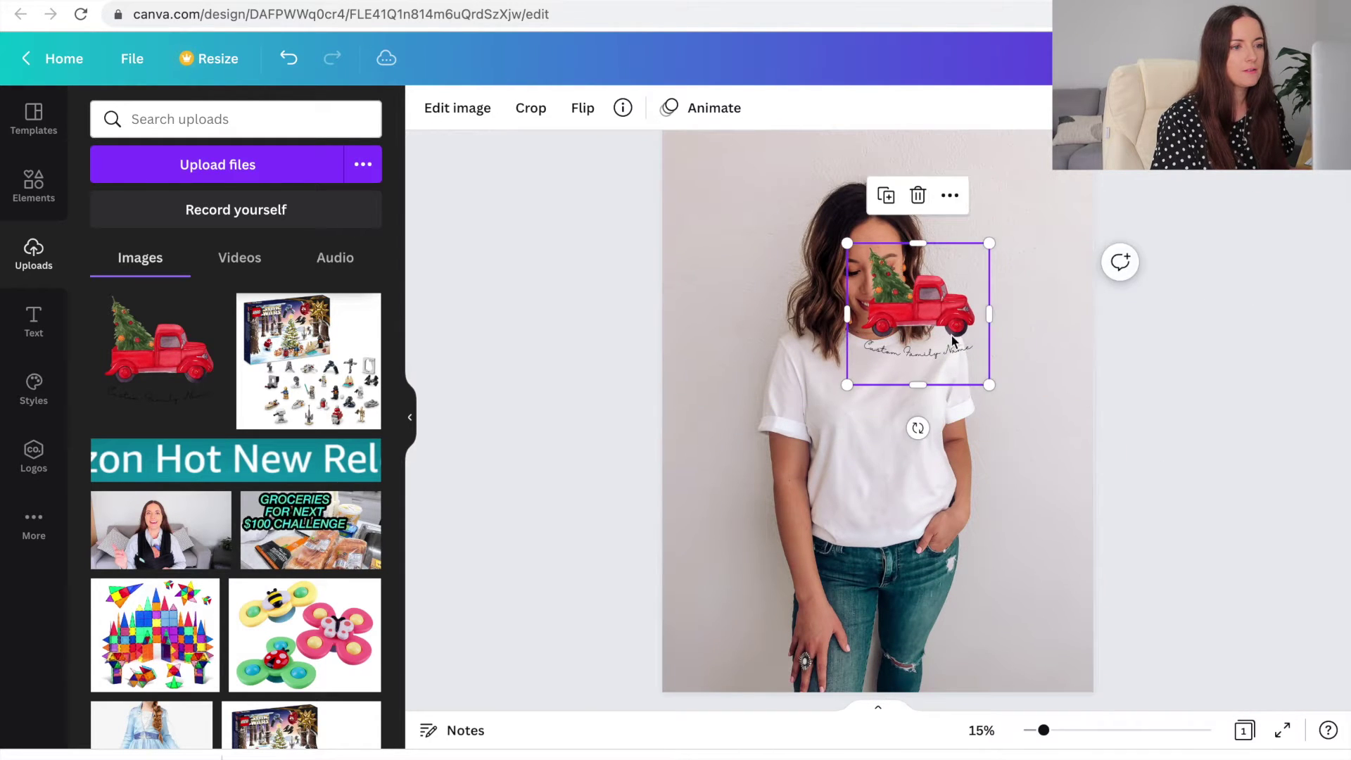
left_click_drag(948, 339, 908, 460)
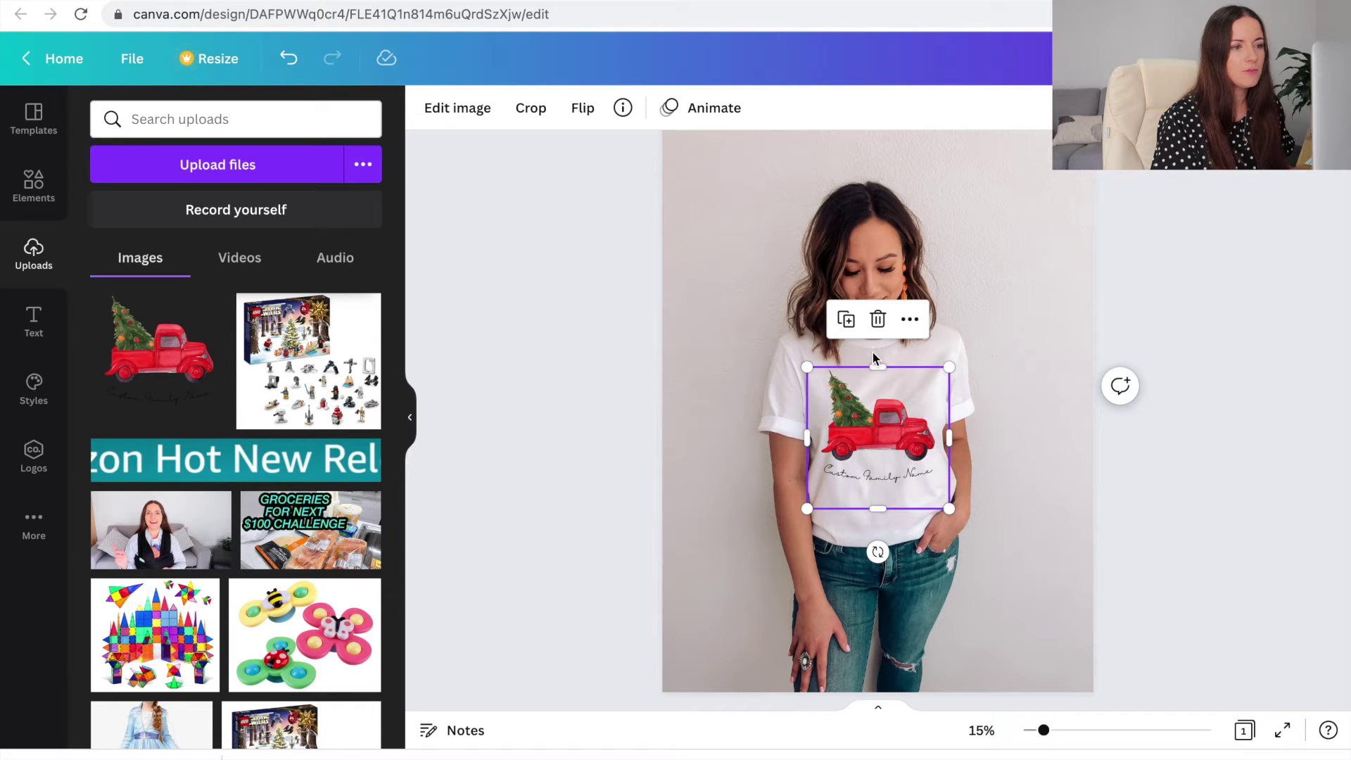
left_click(1055, 521)
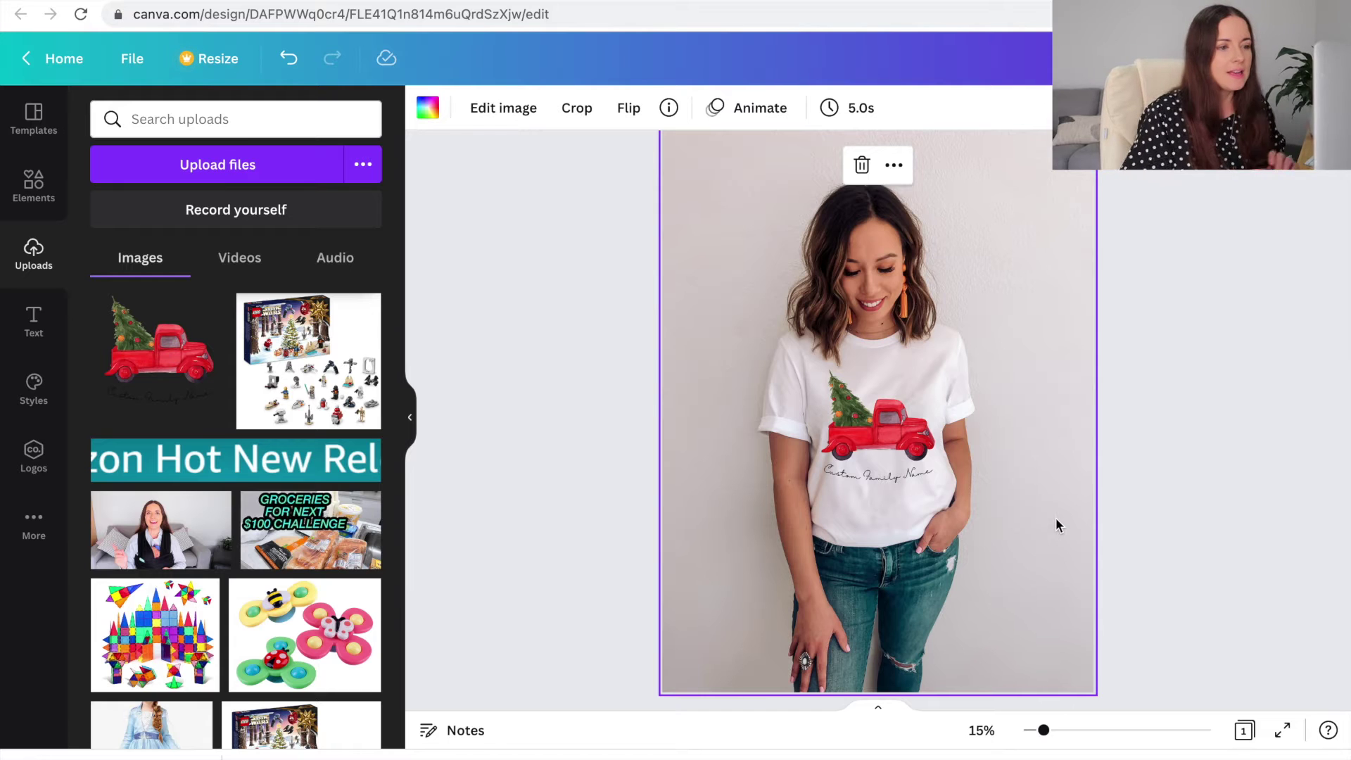
Step: Adjust the truck design's transparency on the shirt between 90 and 100
left_click(887, 431)
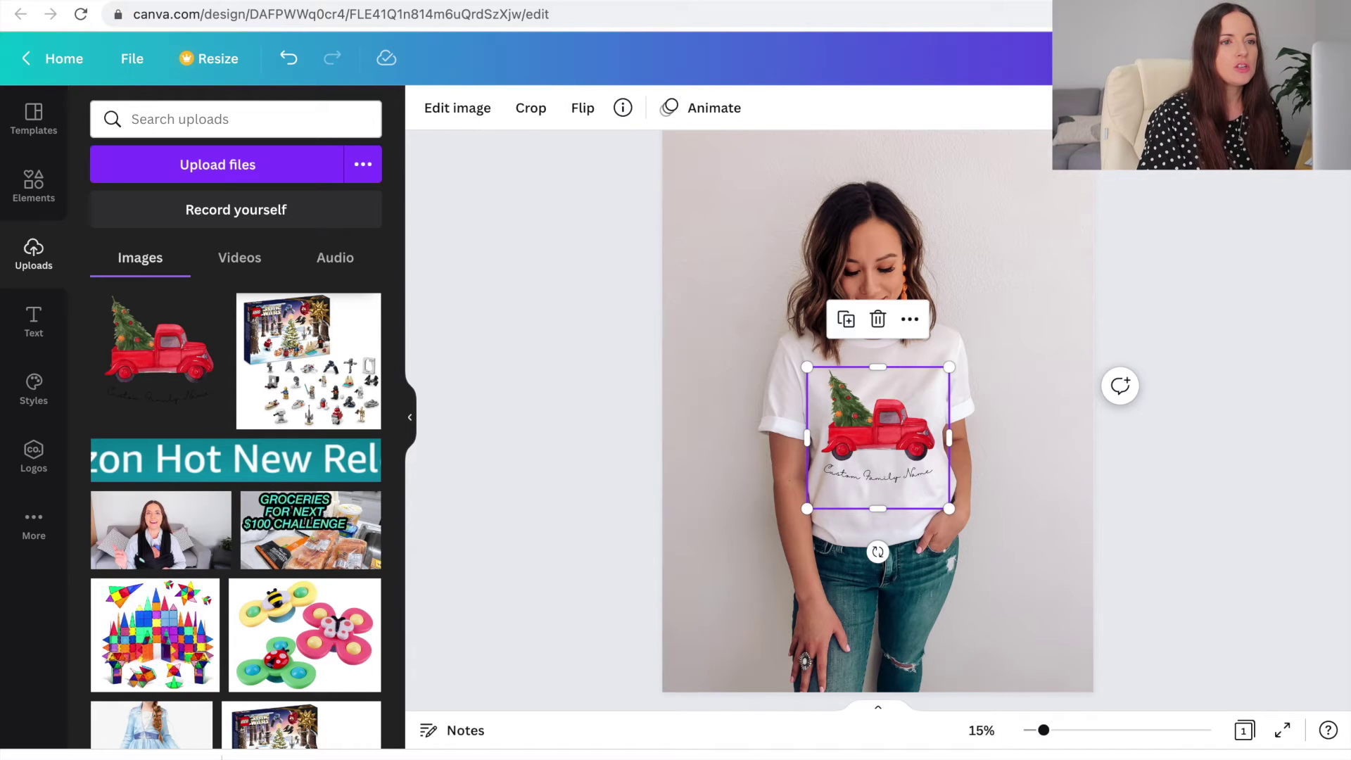
left_click(1240, 107)
left_click_drag(1244, 185, 1225, 184)
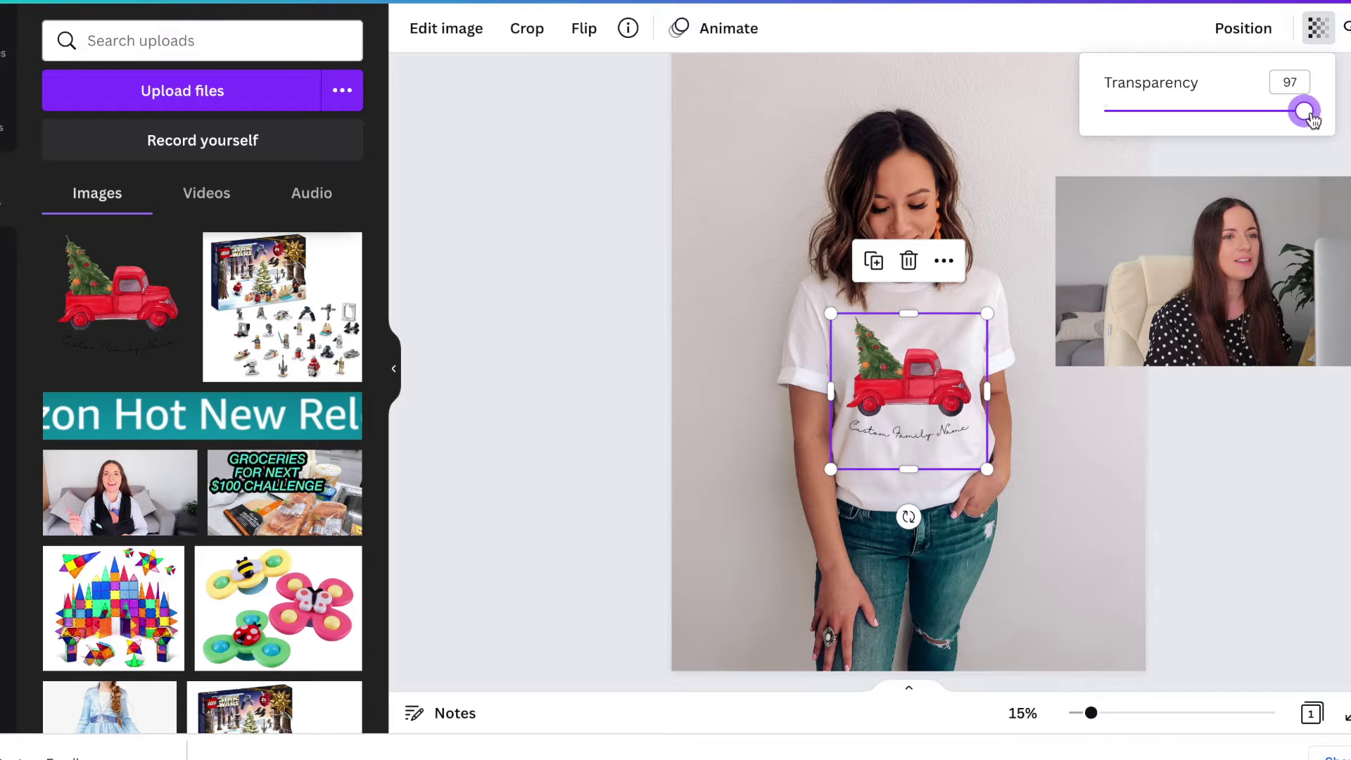
left_click_drag(1314, 120, 1294, 126)
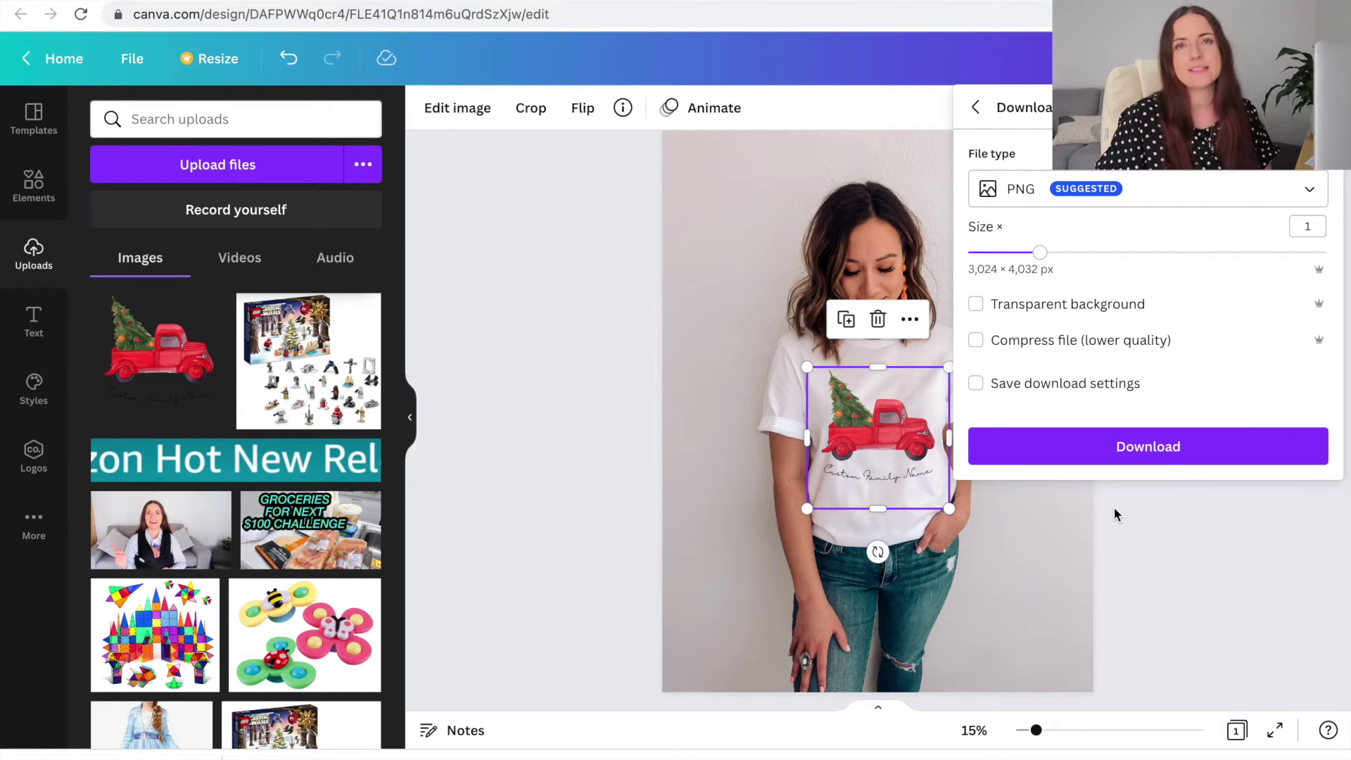
Step: Download the mockup as PNG and make it the Etsy listing's primary photo
left_click(1017, 445)
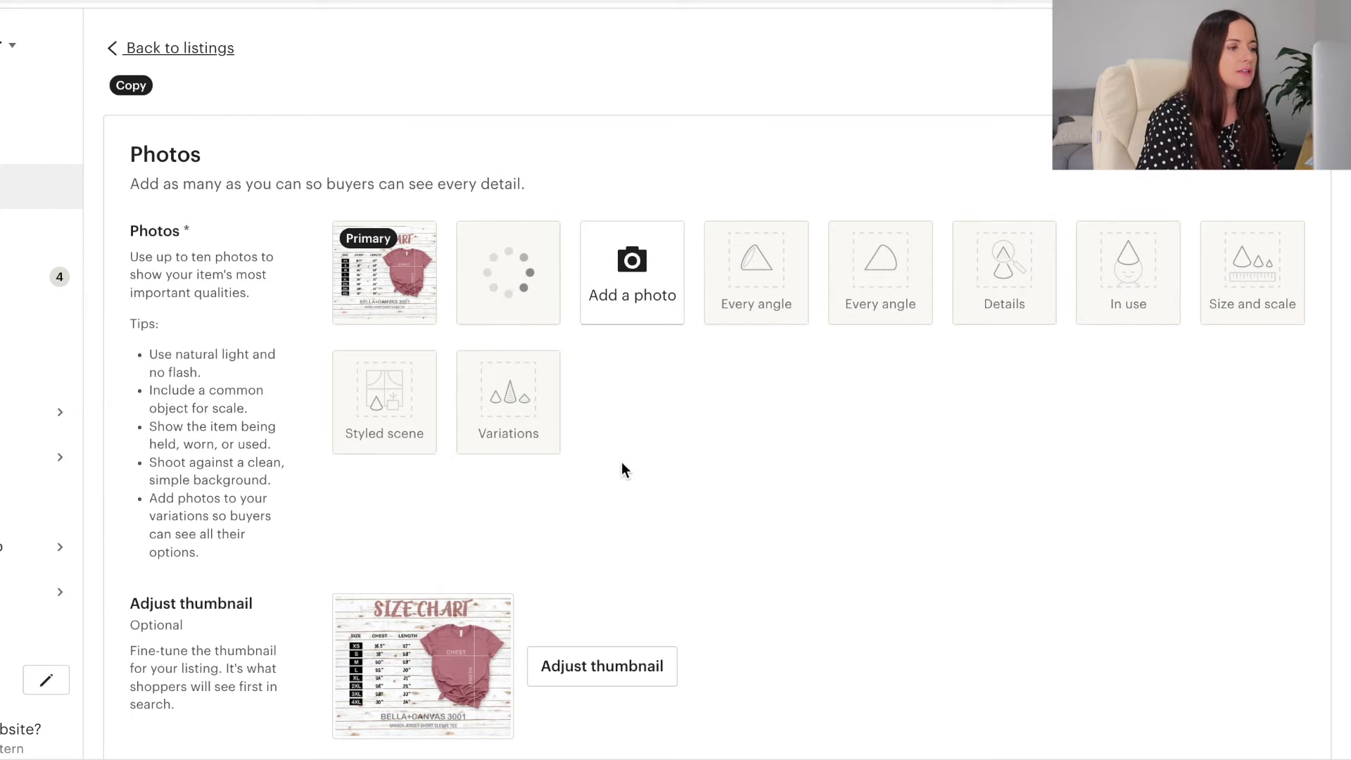
mouse_move(535, 304)
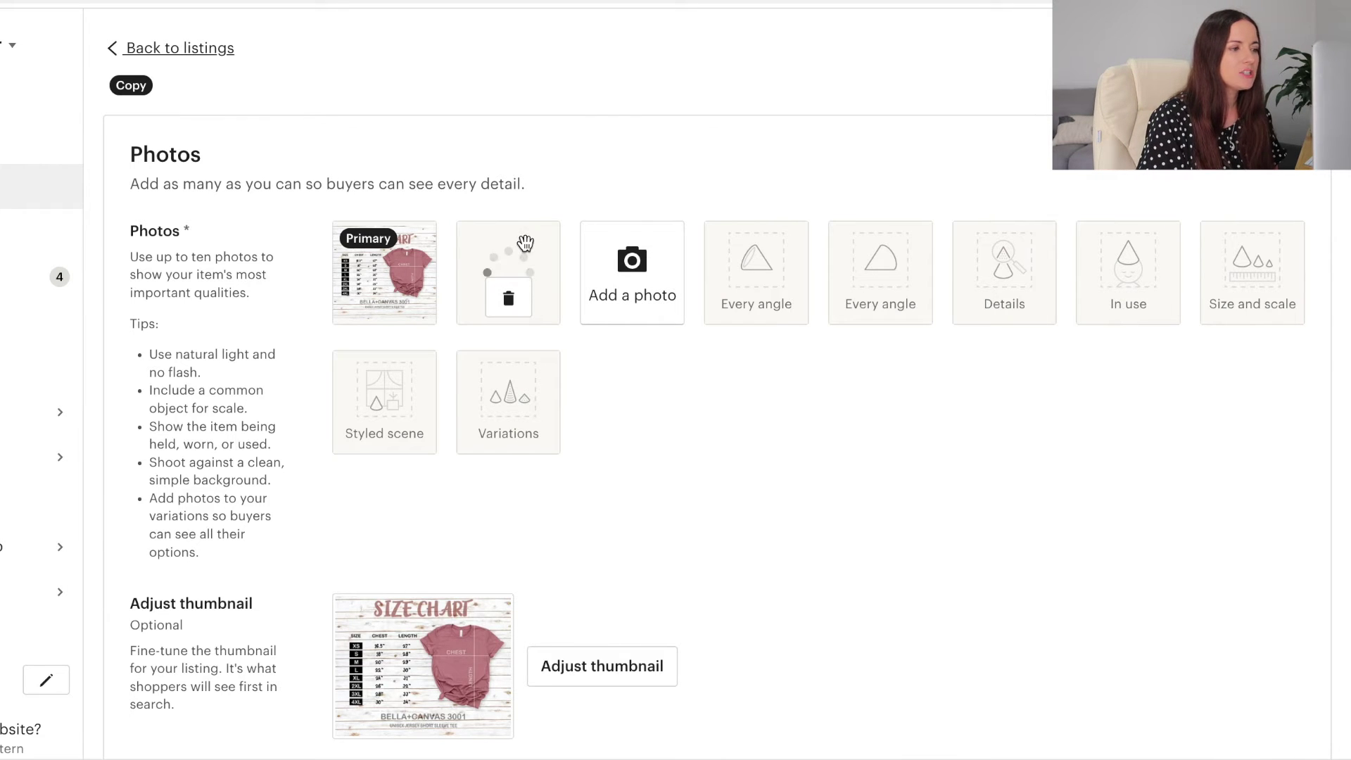
left_click_drag(500, 266, 381, 268)
Step: Scroll down through the listing details to the renewal settings
scroll(943, 575, "down", 2)
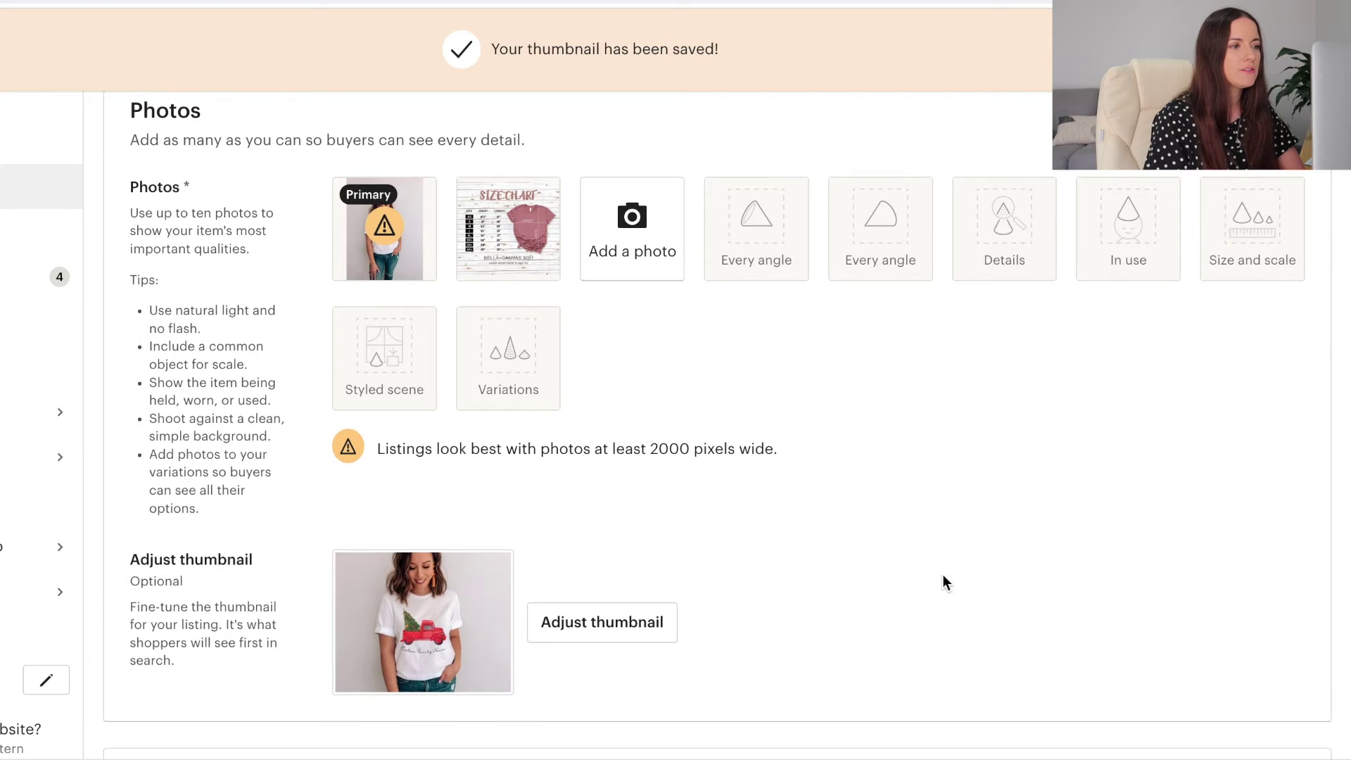
scroll(943, 577, "down", 10)
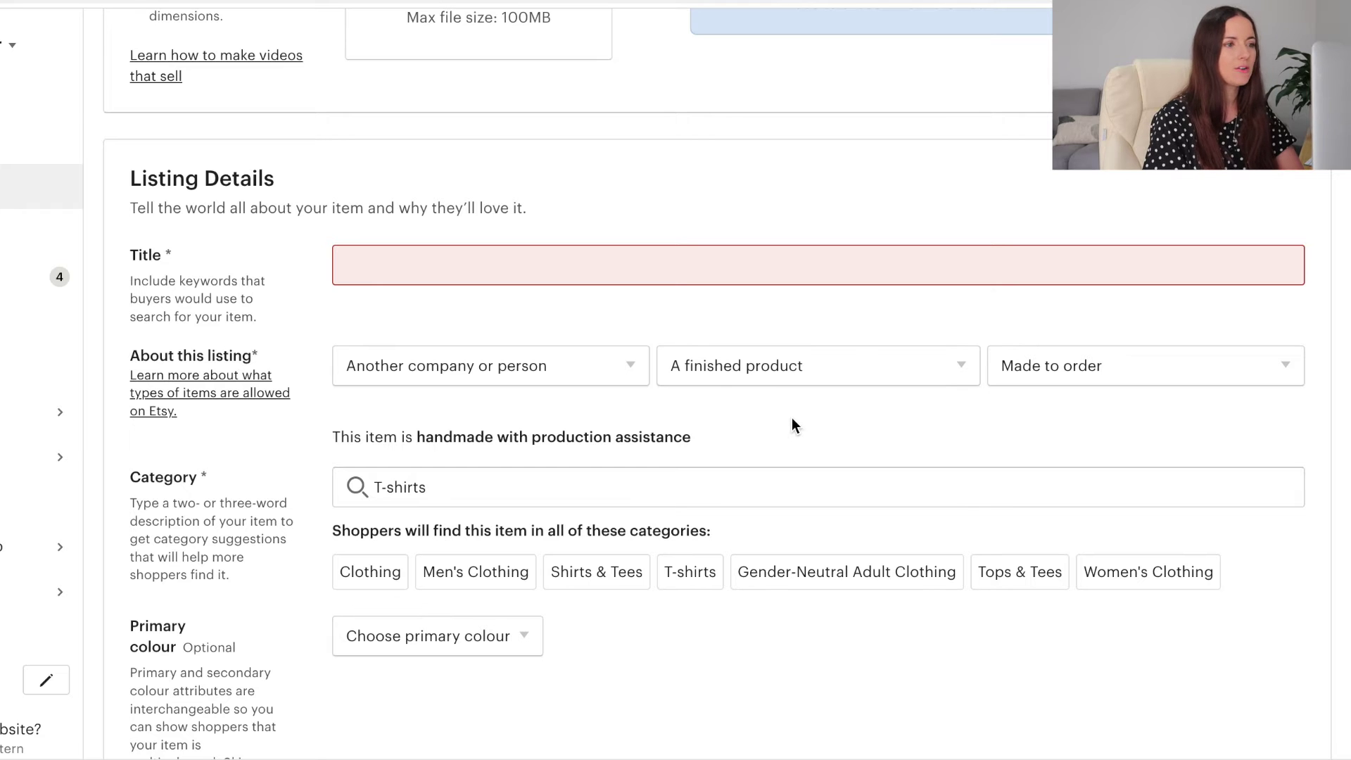
scroll(792, 419, "down", 1)
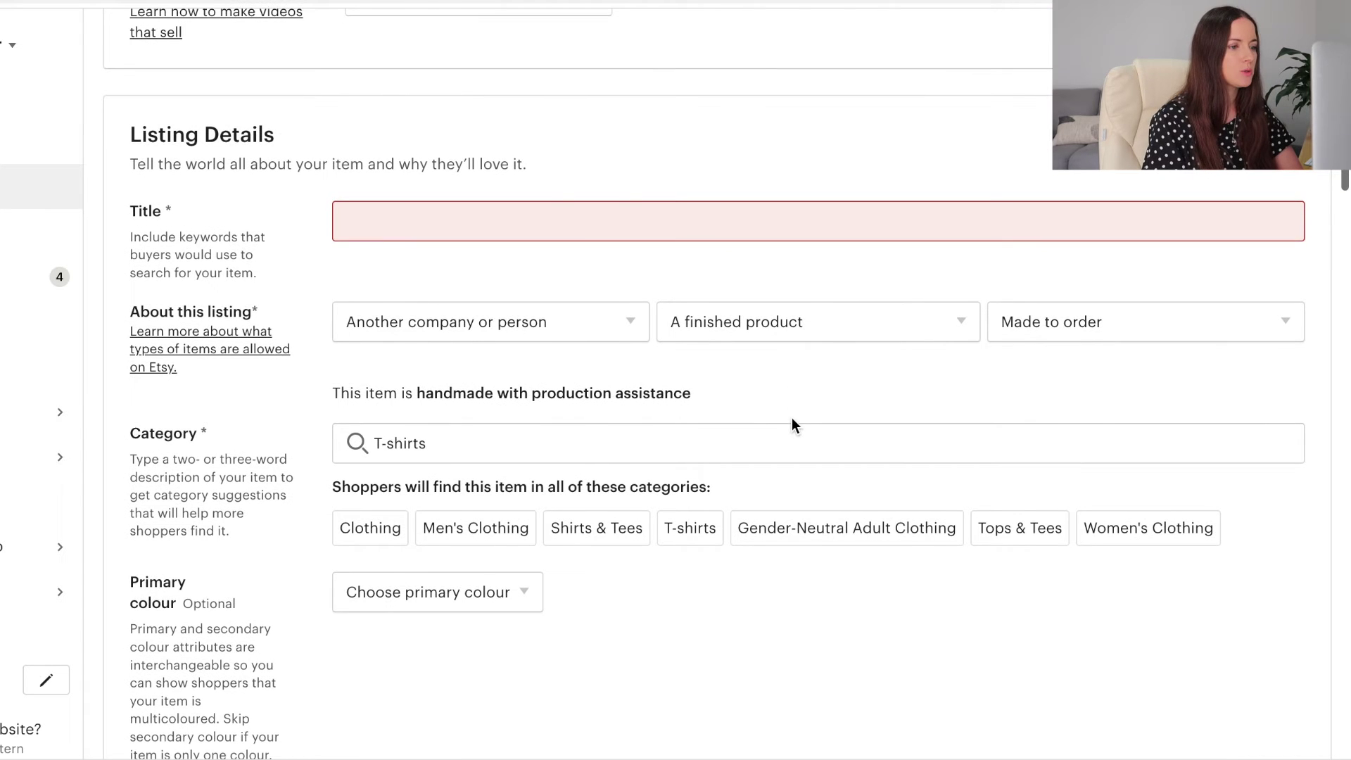
scroll(815, 371, "down", 10)
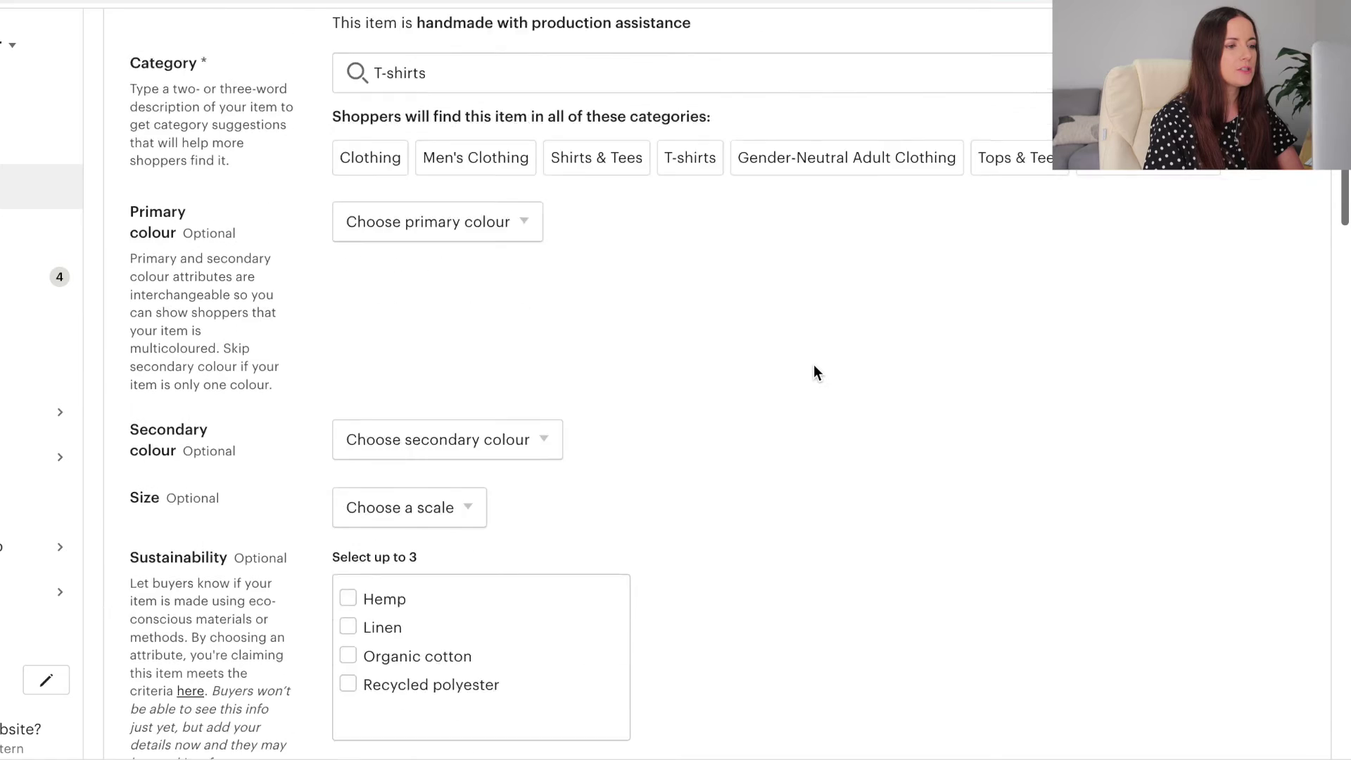
scroll(814, 370, "down", 10)
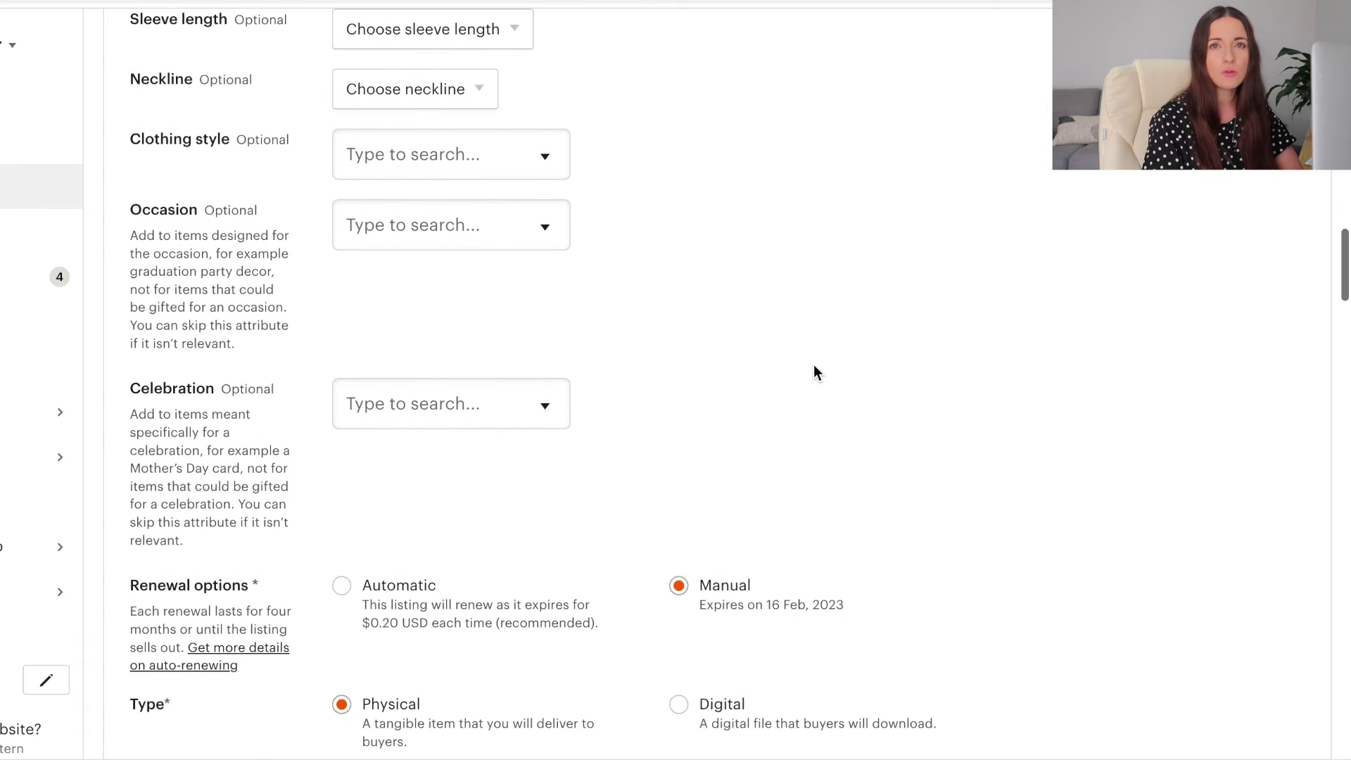
scroll(800, 651, "down", 1)
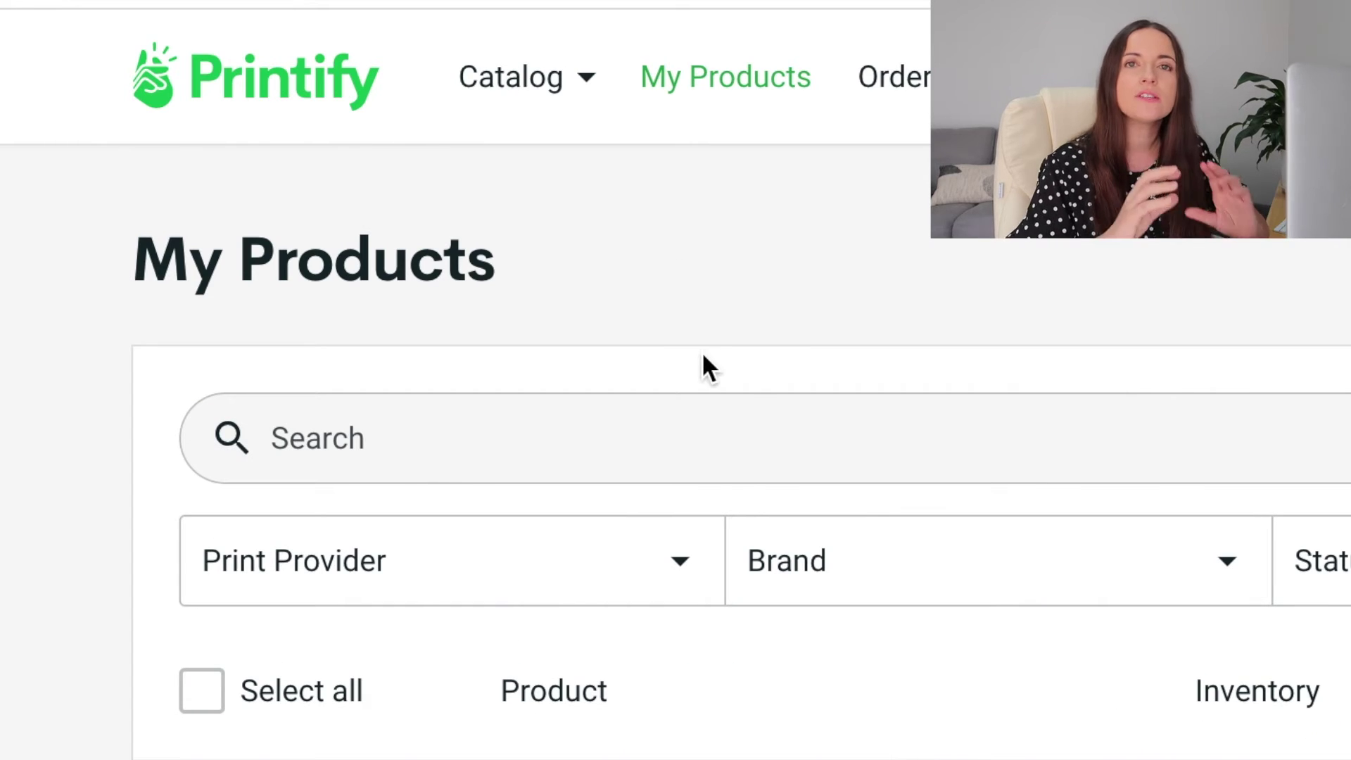
Step: Check Other orders, then open Women's Clothing > T-shirts from the Catalog
left_click(887, 81)
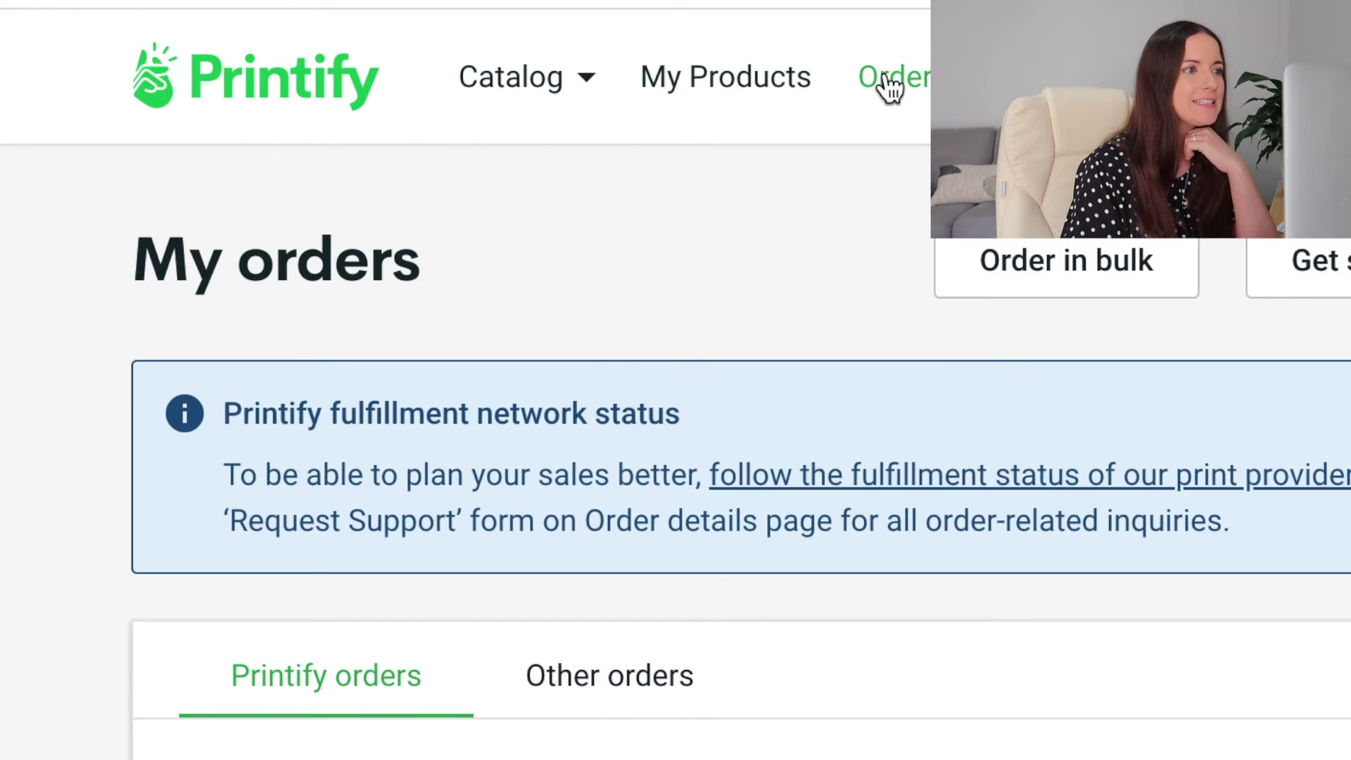
left_click(598, 701)
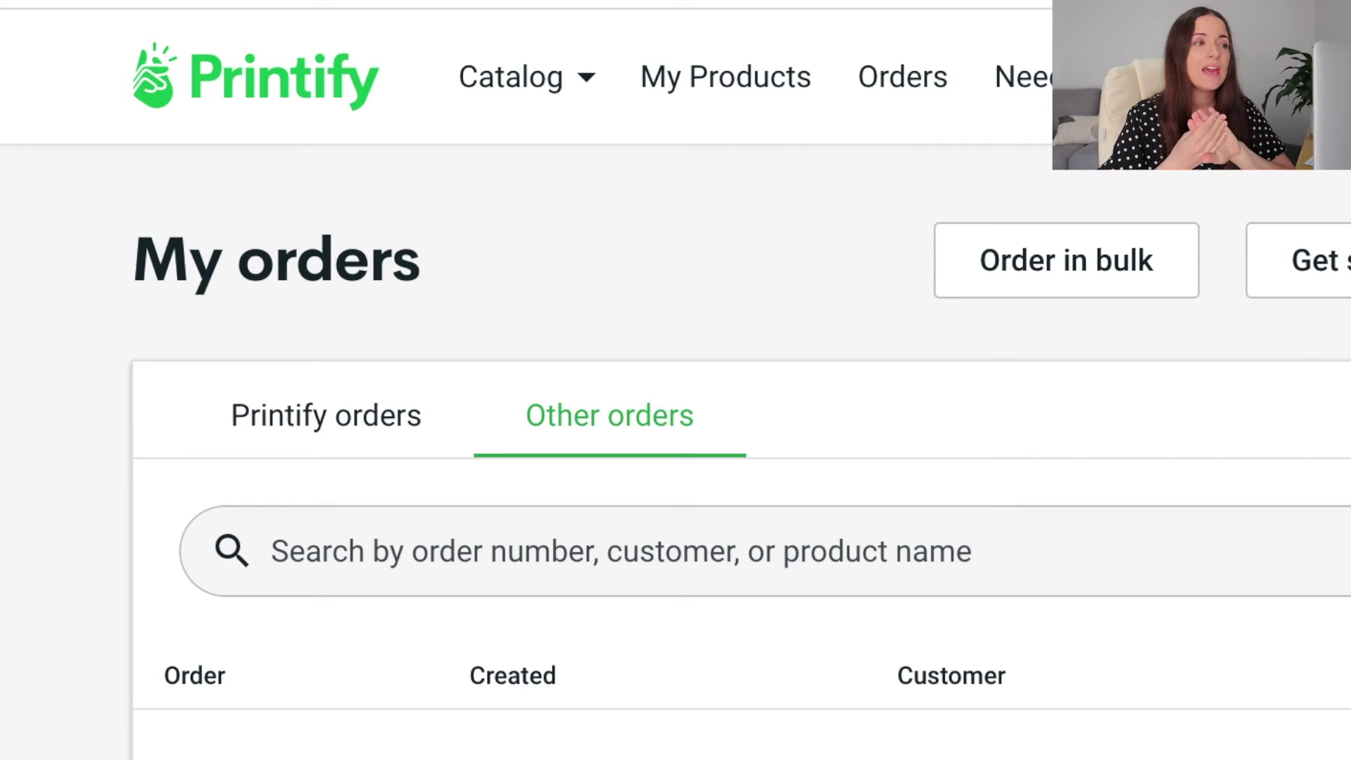
left_click(716, 100)
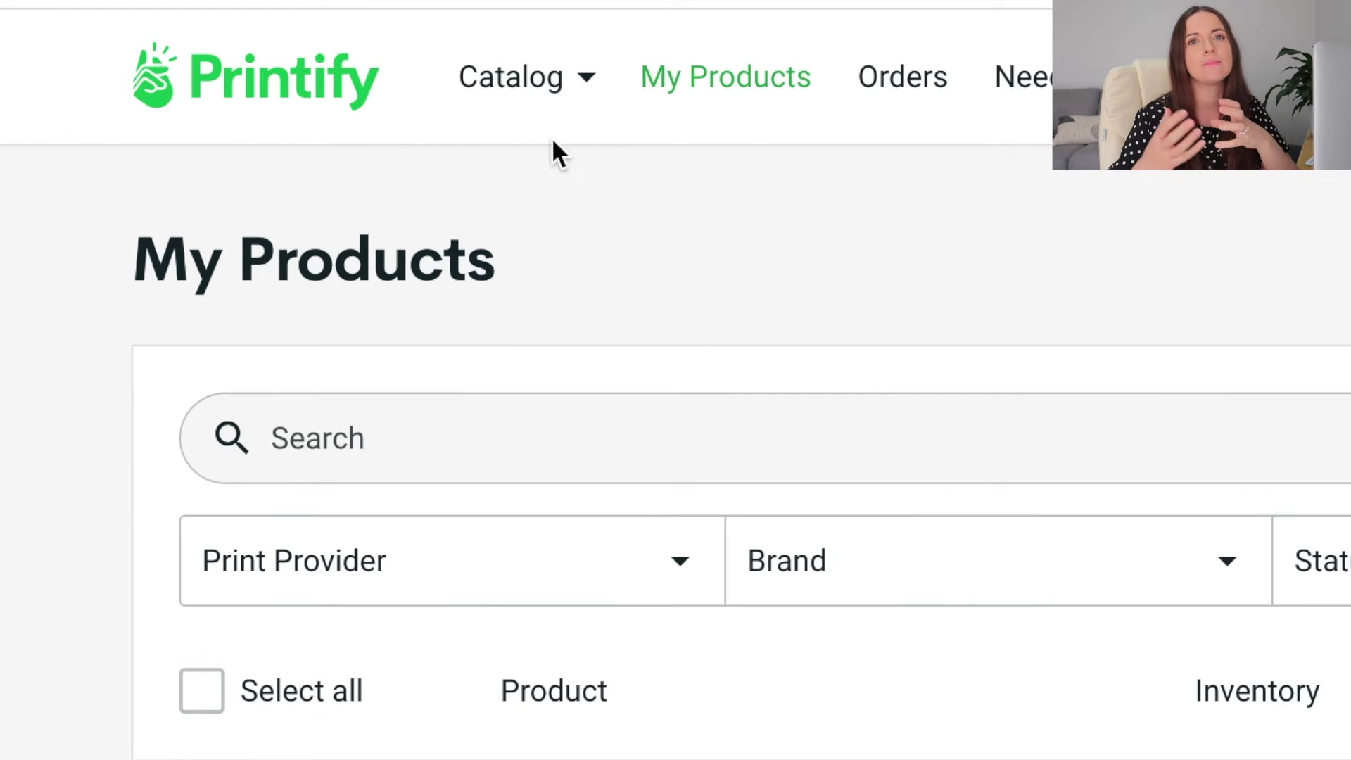
left_click(511, 81)
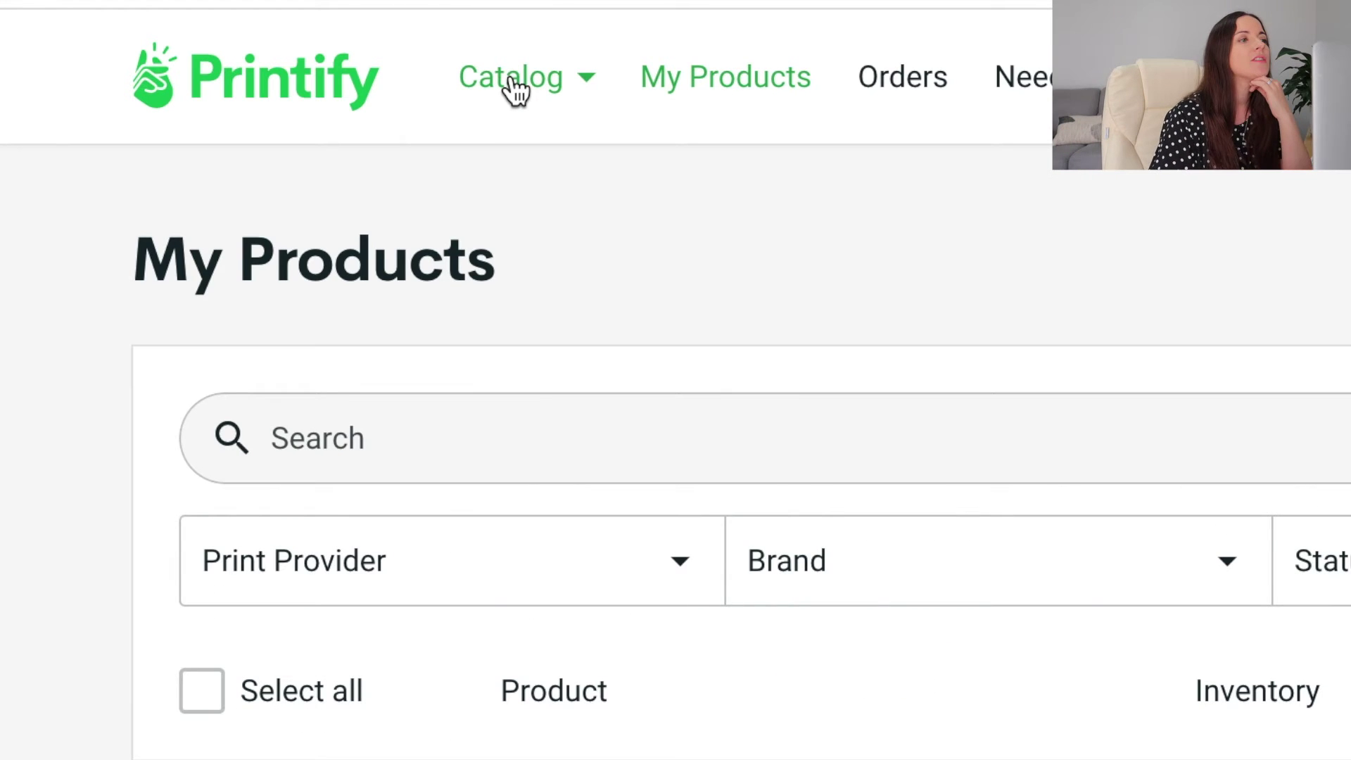
left_click(511, 88)
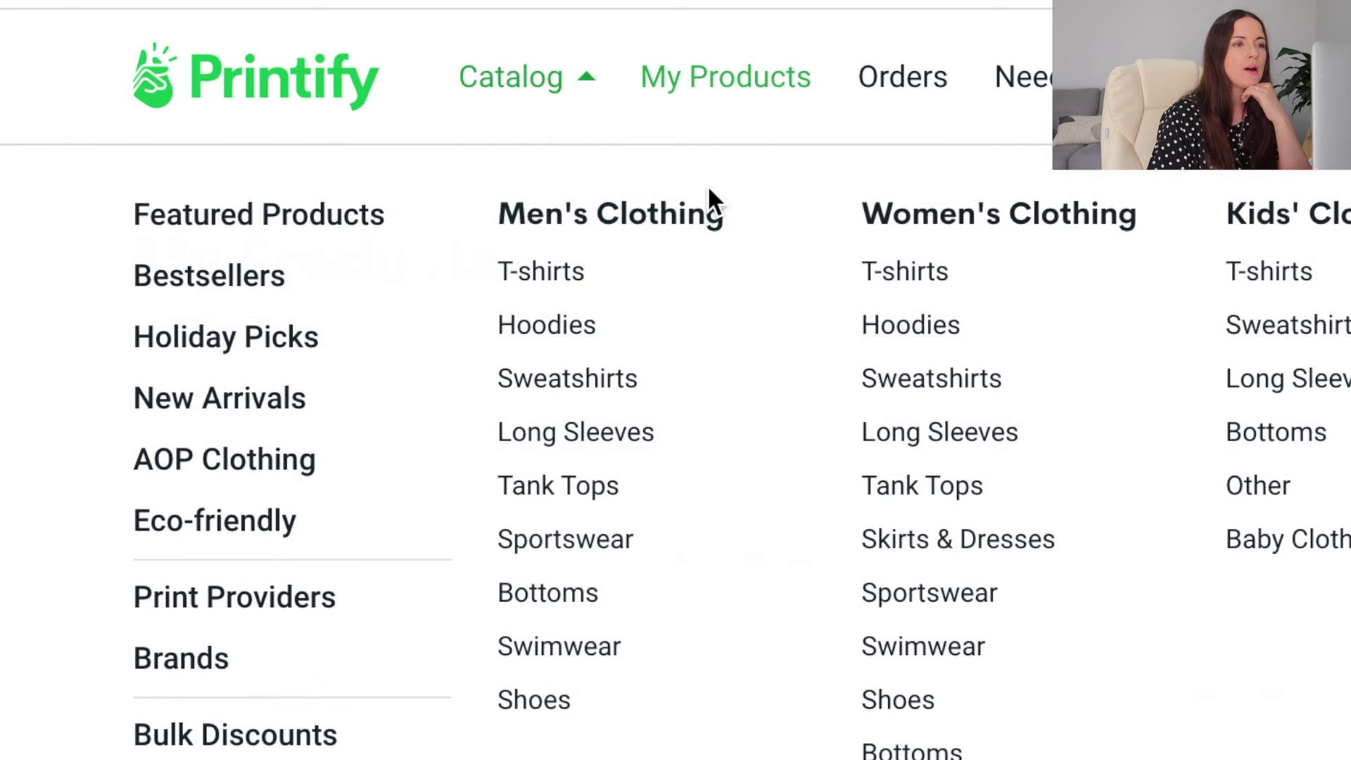
left_click(907, 278)
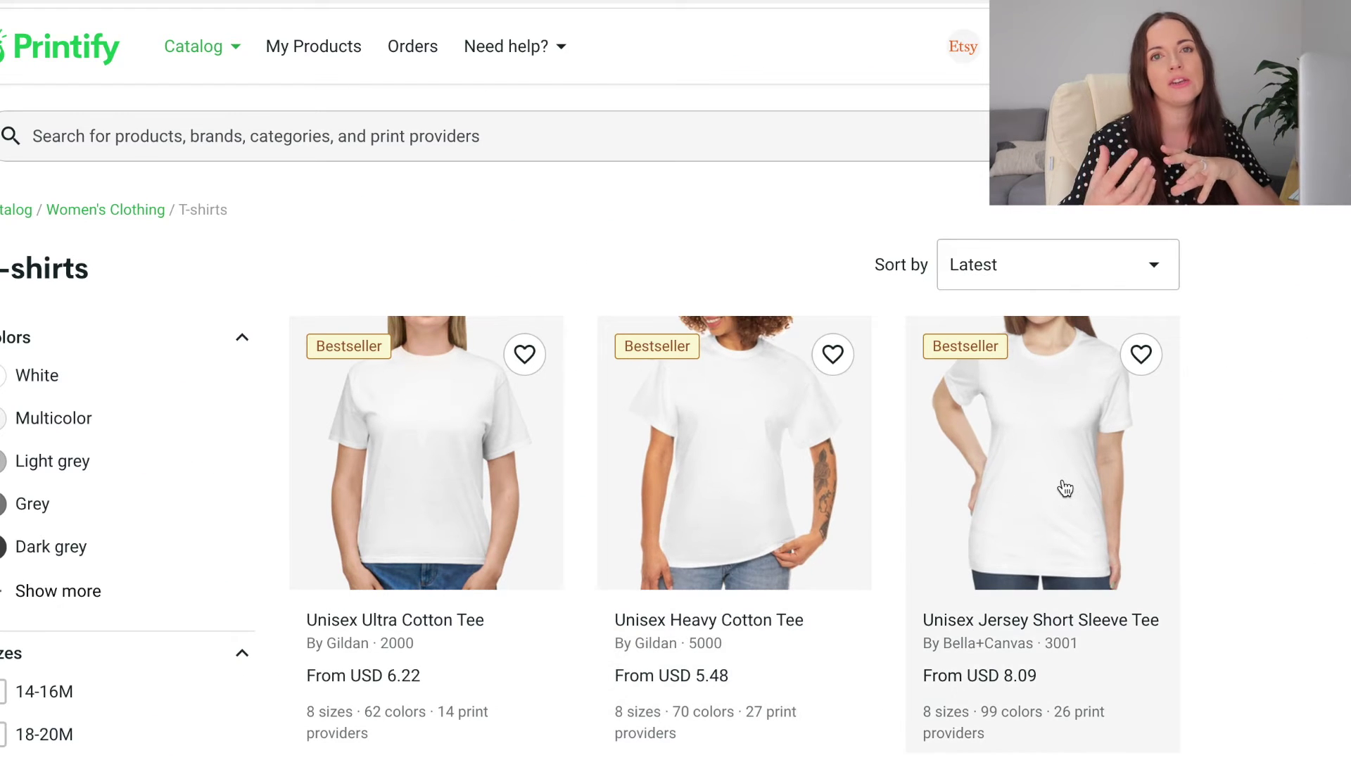
Step: Open the Unisex Jersey Short Sleeve Tee and scroll down to its print providers
left_click(1063, 487)
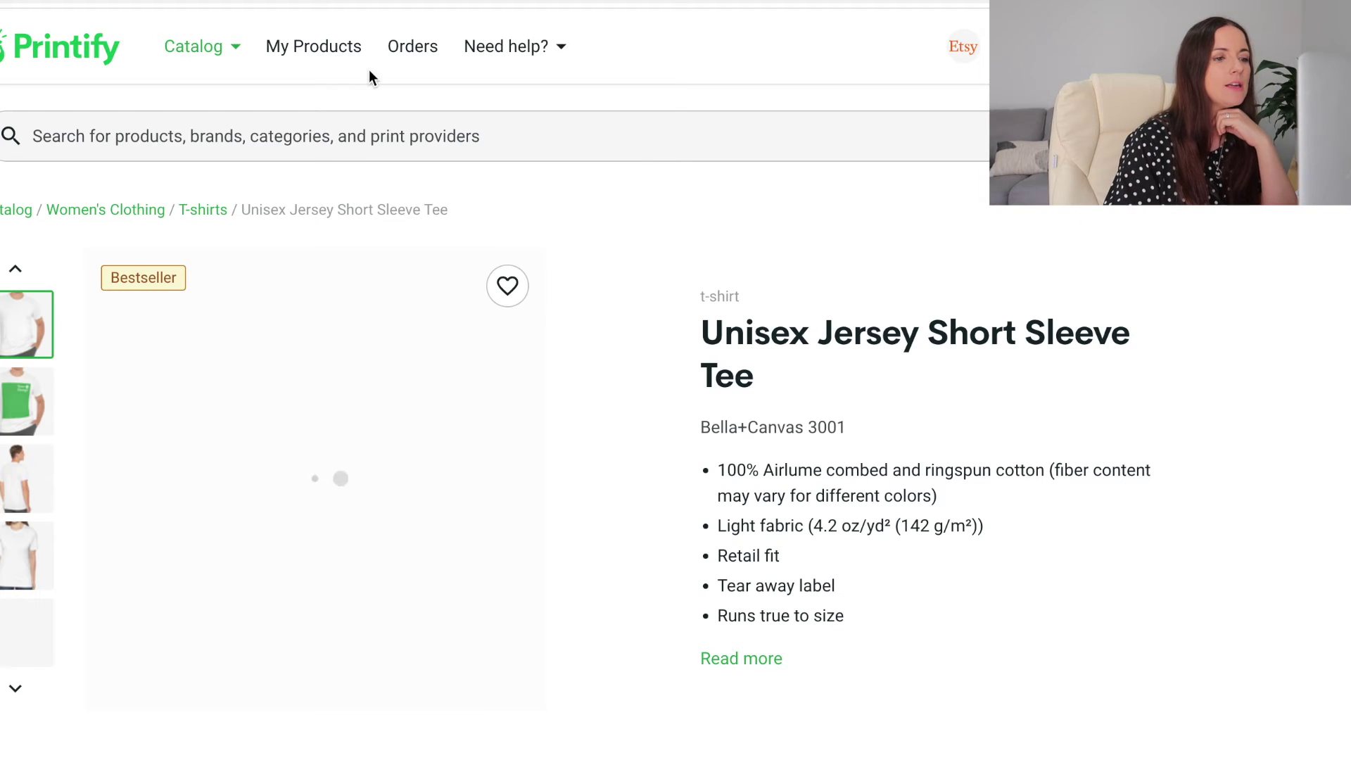
scroll(453, 547, "down", 15)
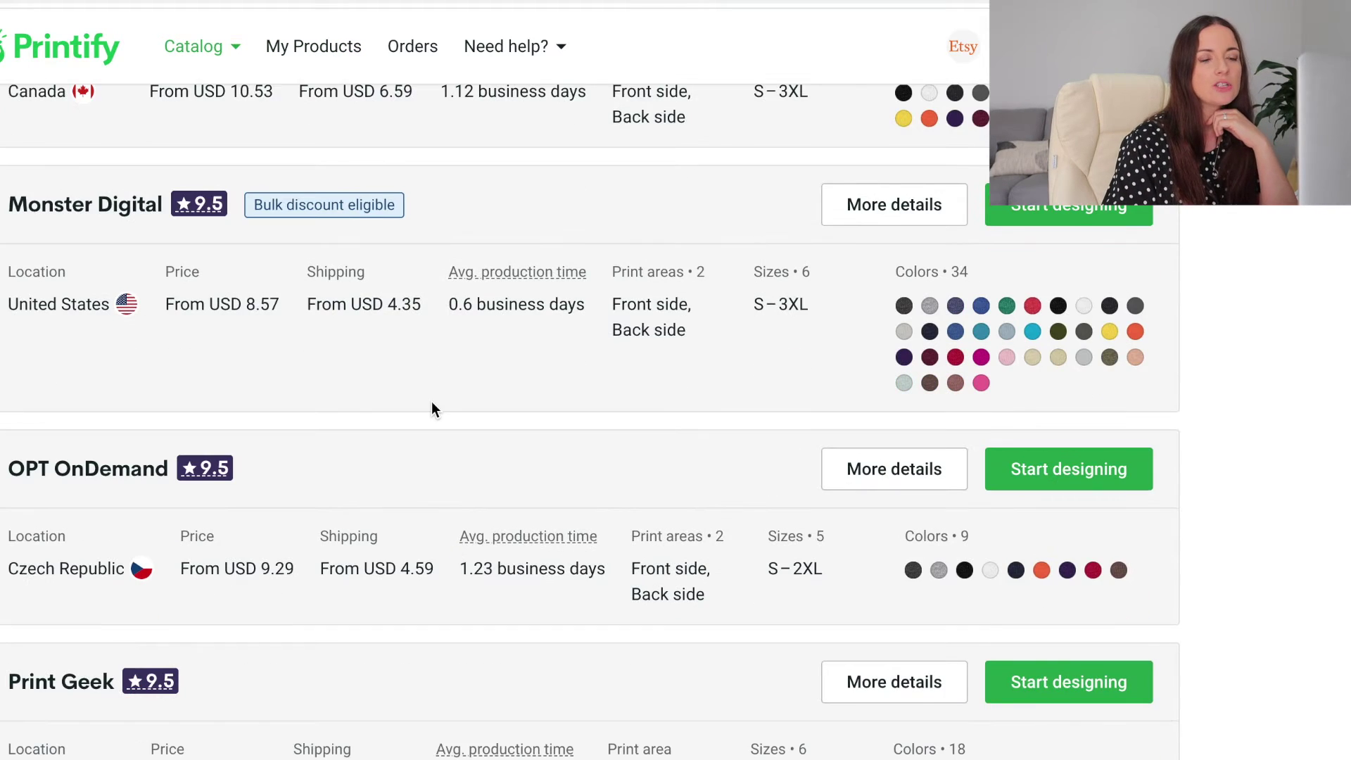
left_click(330, 49)
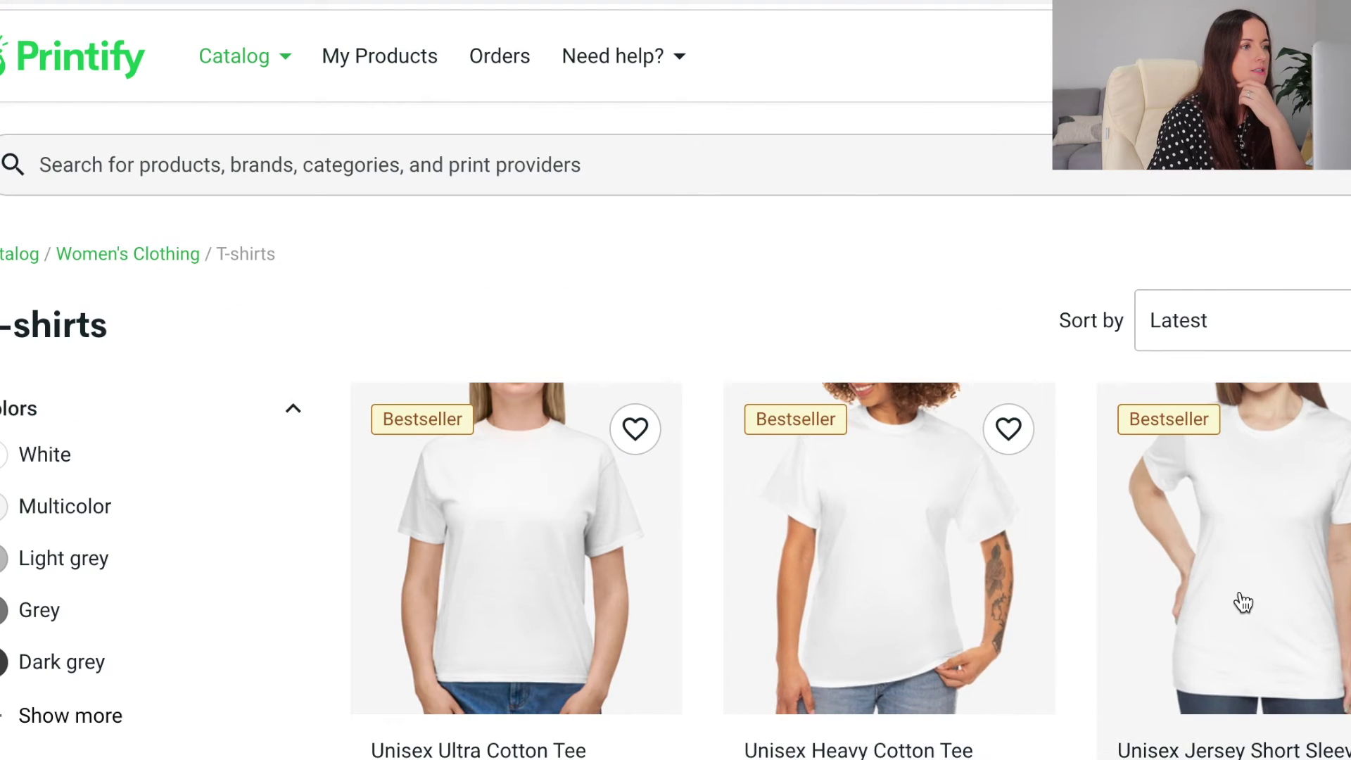
left_click(1240, 595)
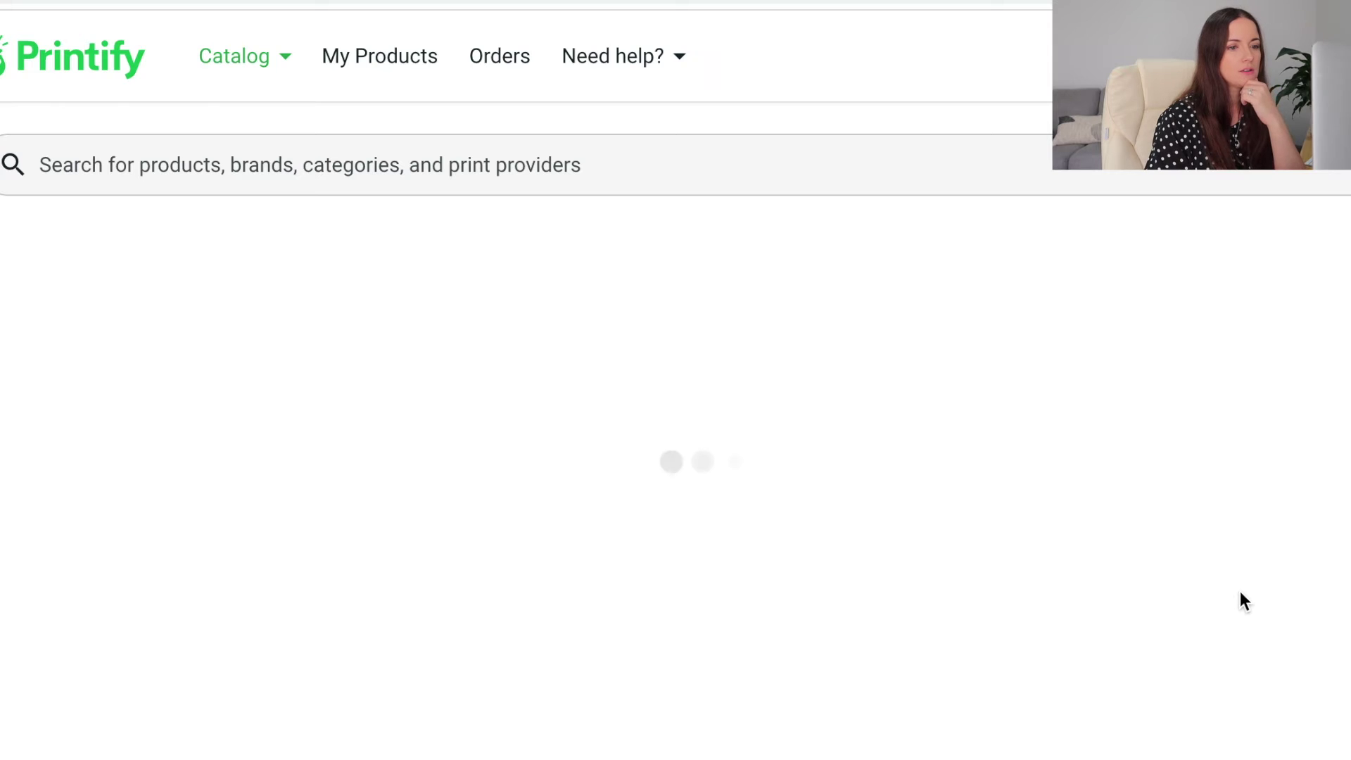
scroll(1240, 592, "down", 10)
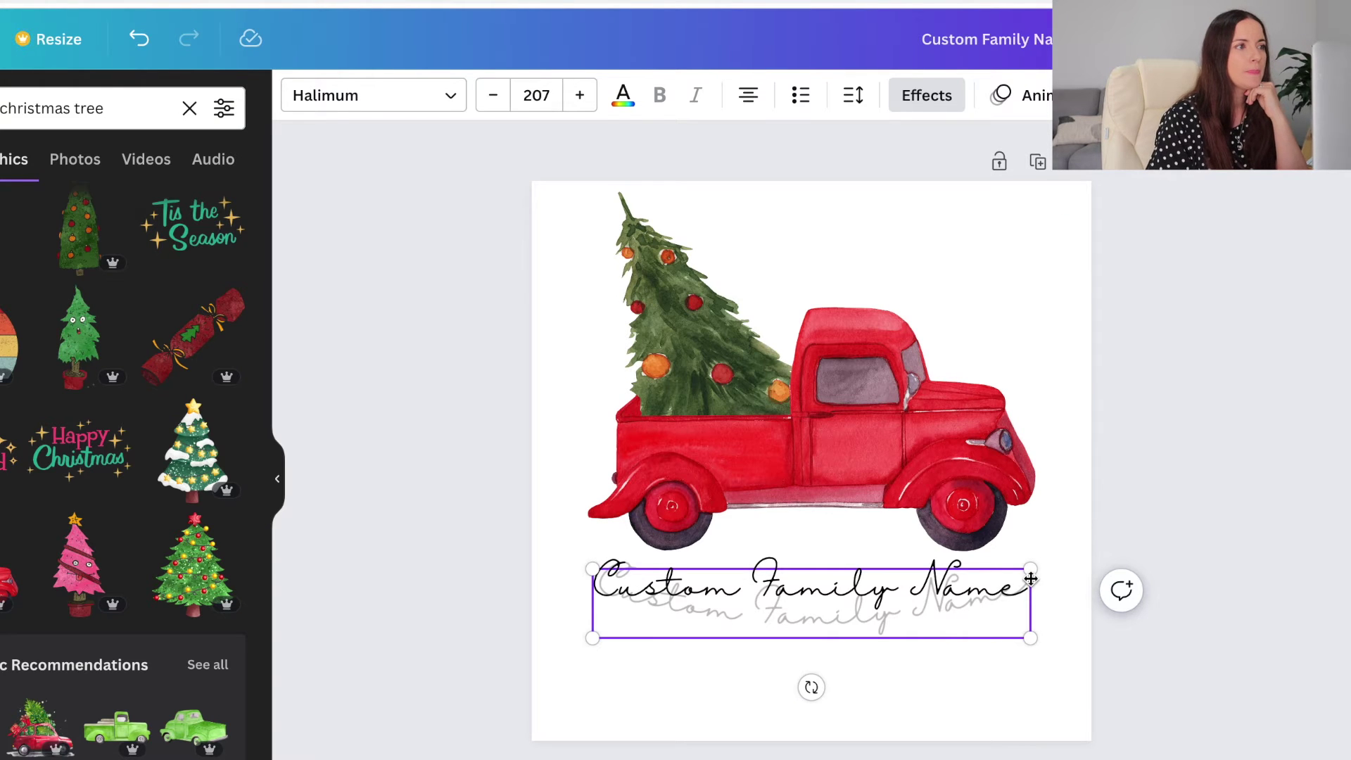
Step: Change the caption to 'Cooper's Family Christmas' and open the Share options
left_click_drag(1026, 583, 611, 569)
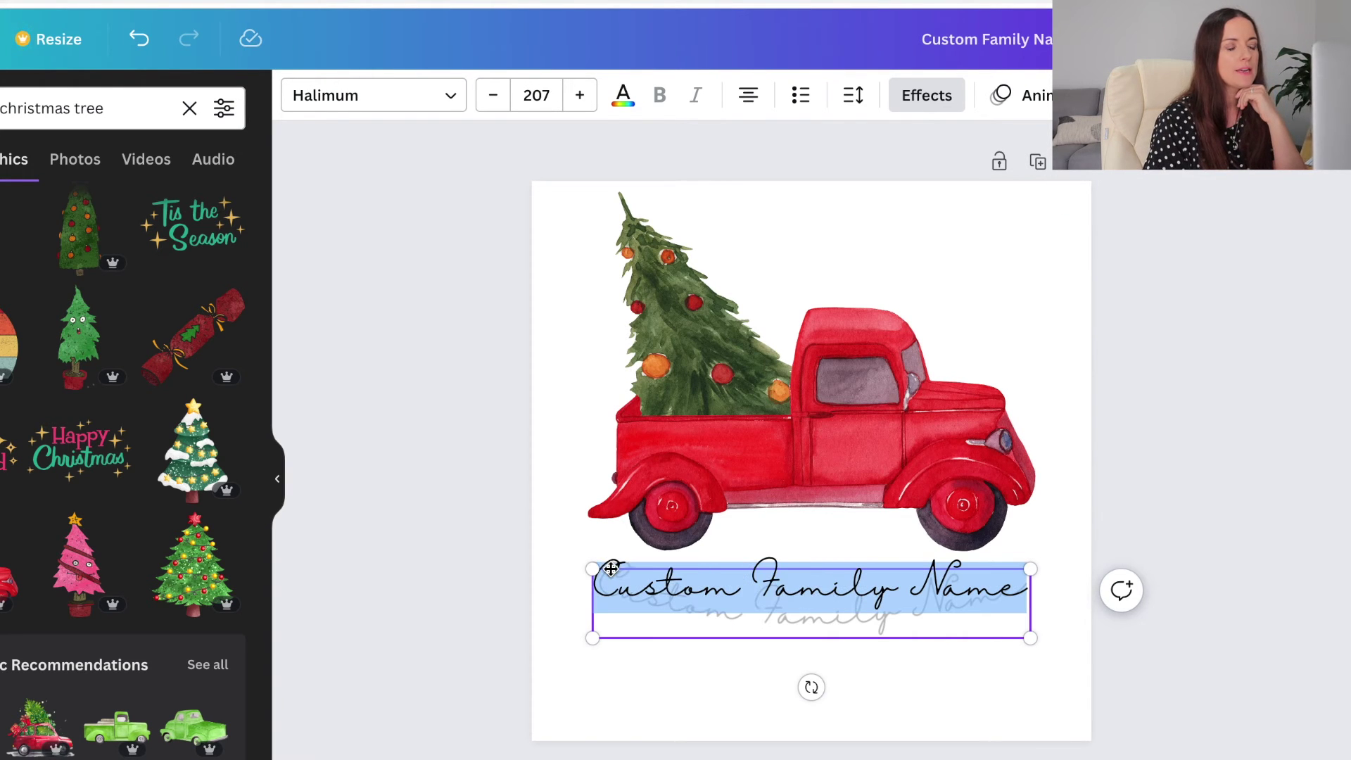
type("C")
key("BackSpace")
type("Coop")
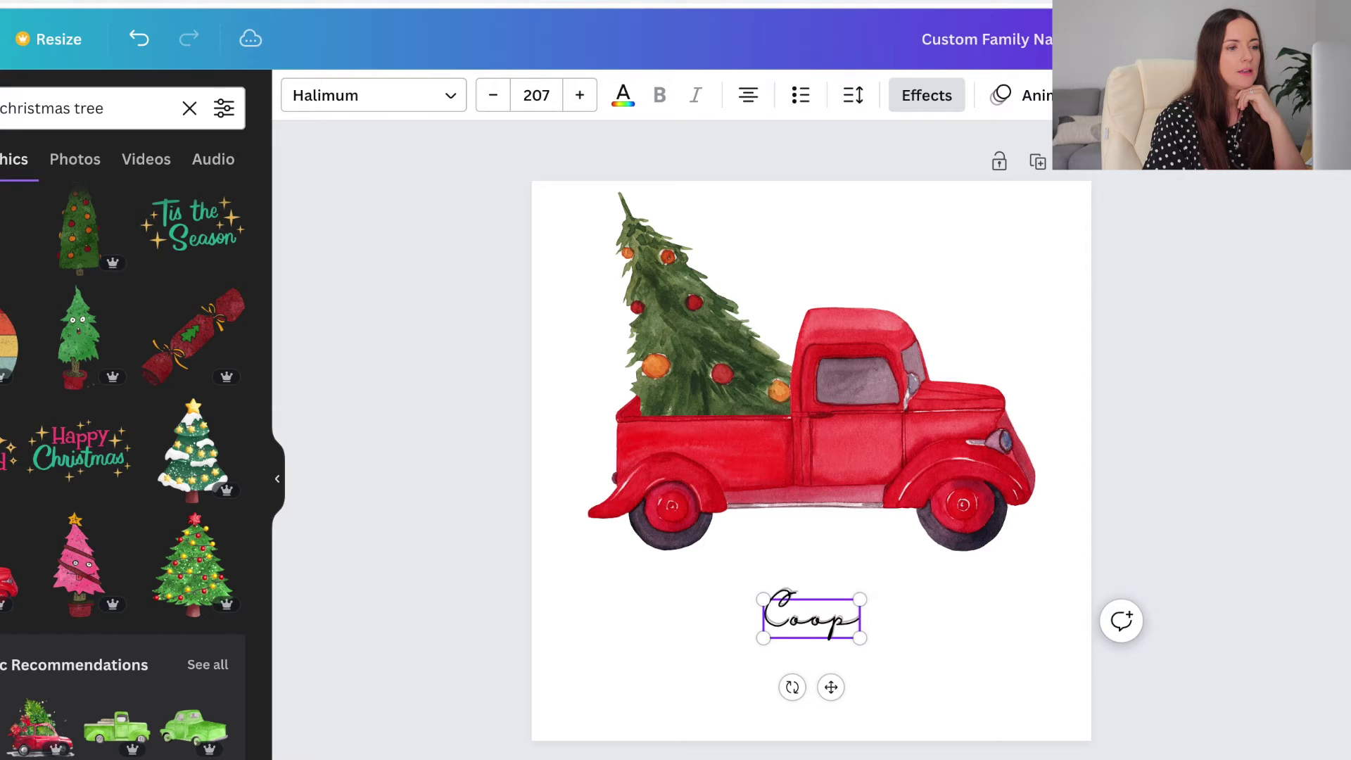
type("er's Famil")
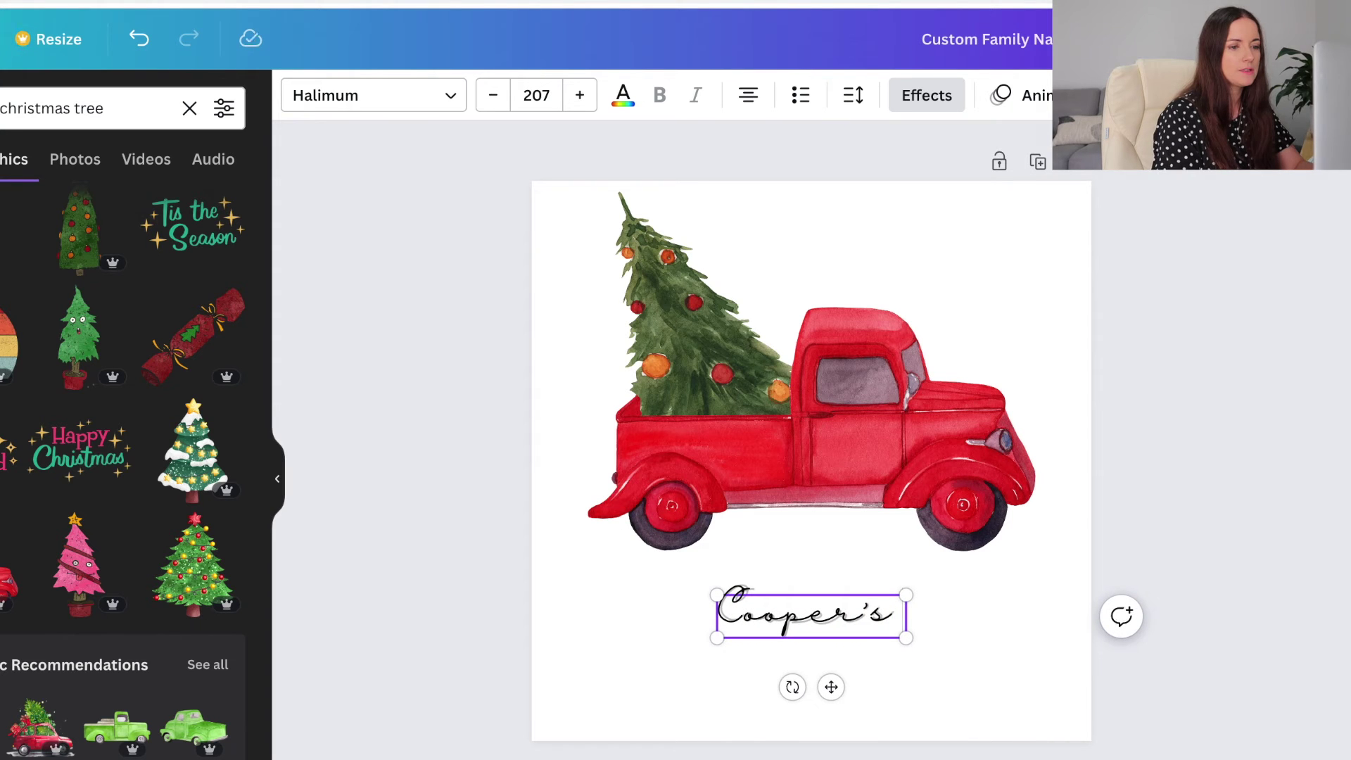
type("y Christmas")
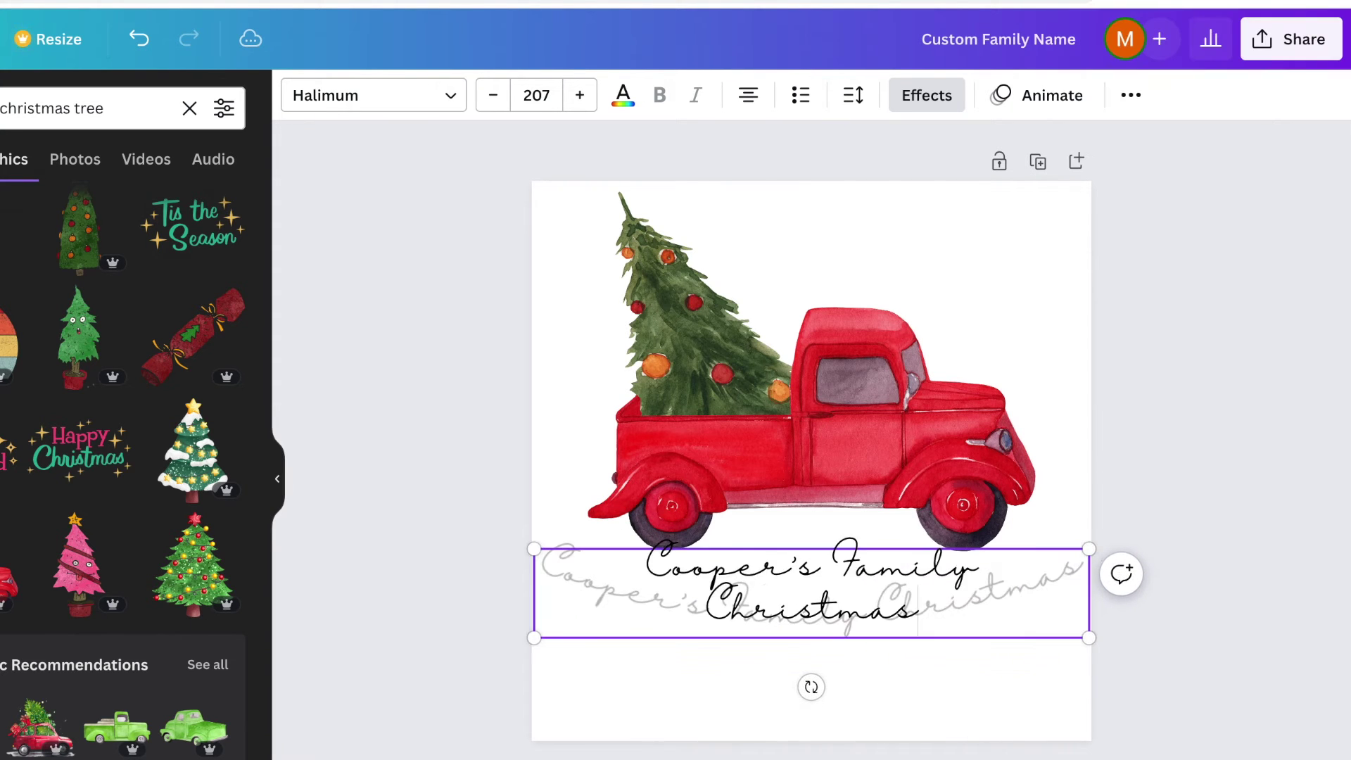
key("Escape")
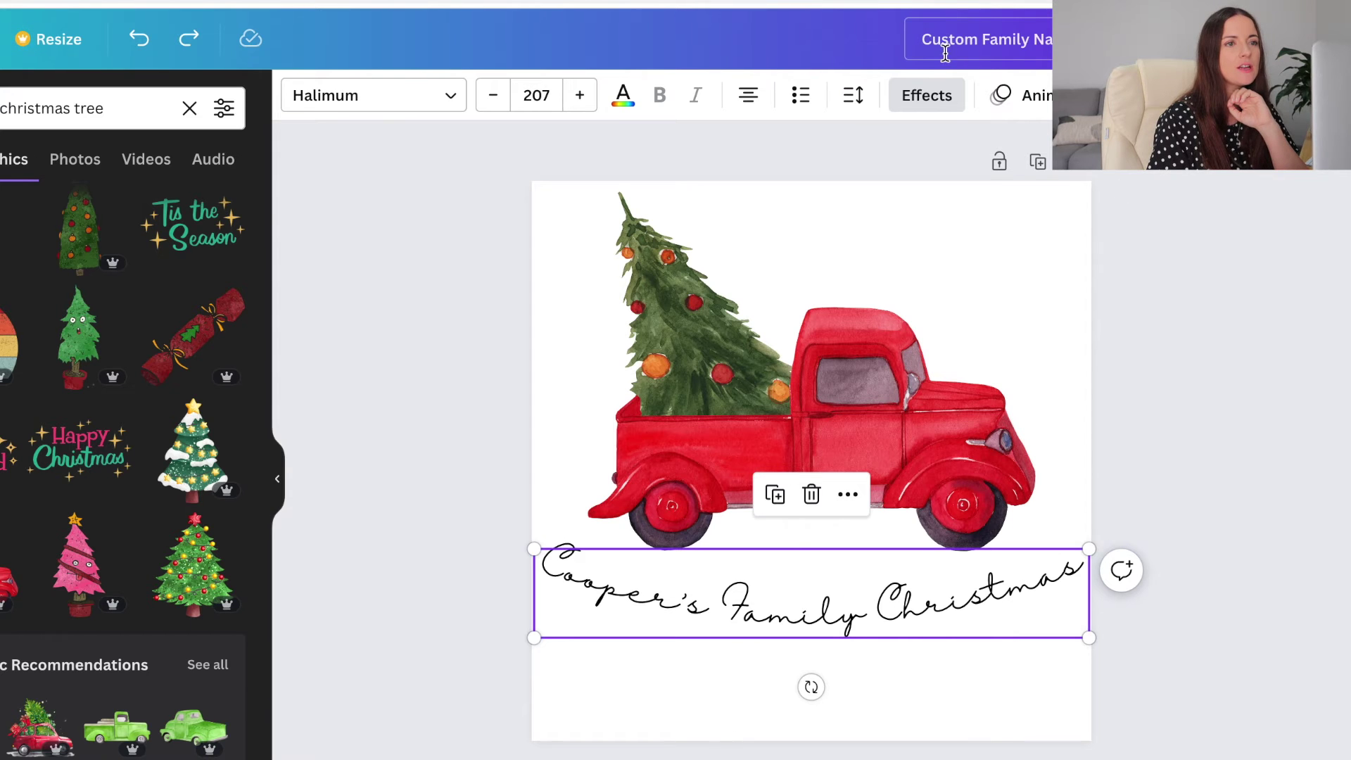
left_click(1296, 38)
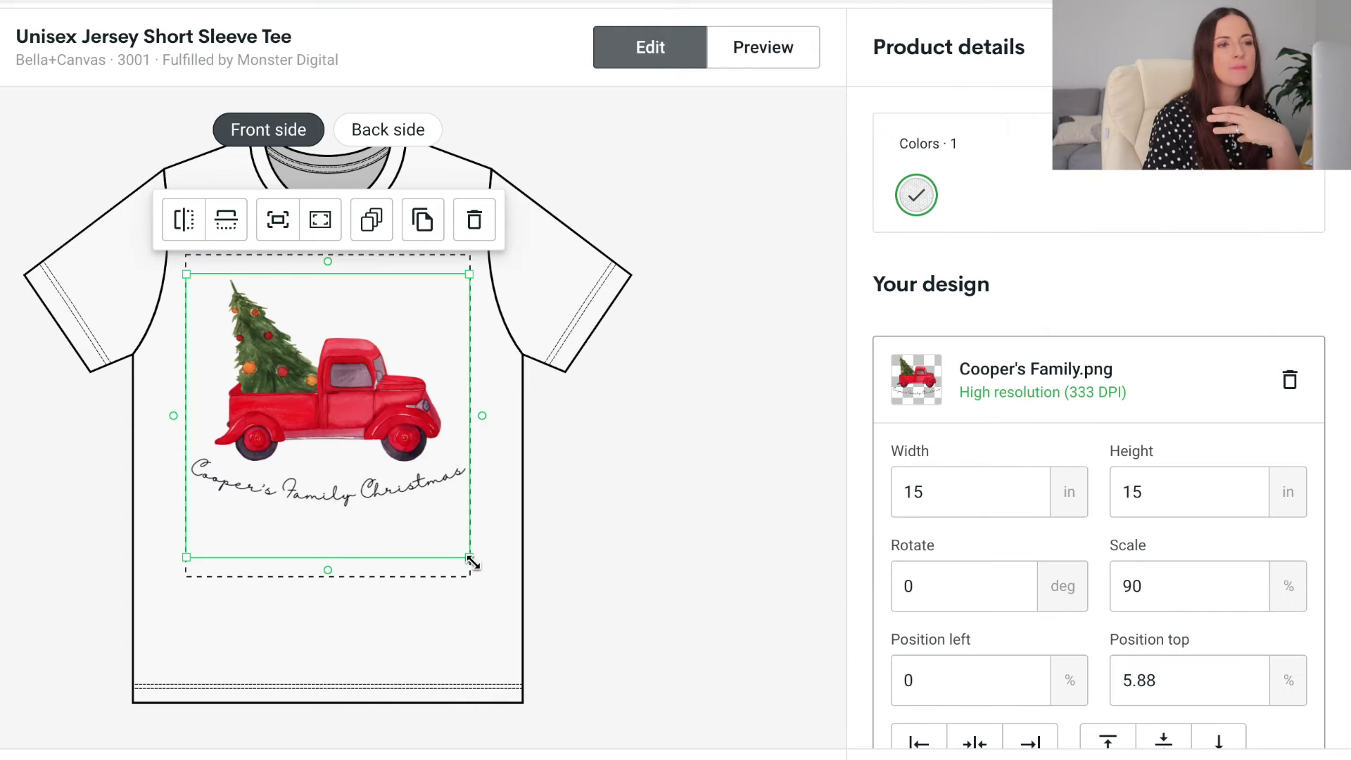
Step: Resize the truck design on the tee, screenshot the front mockup, and select the product title
left_click_drag(472, 563, 437, 522)
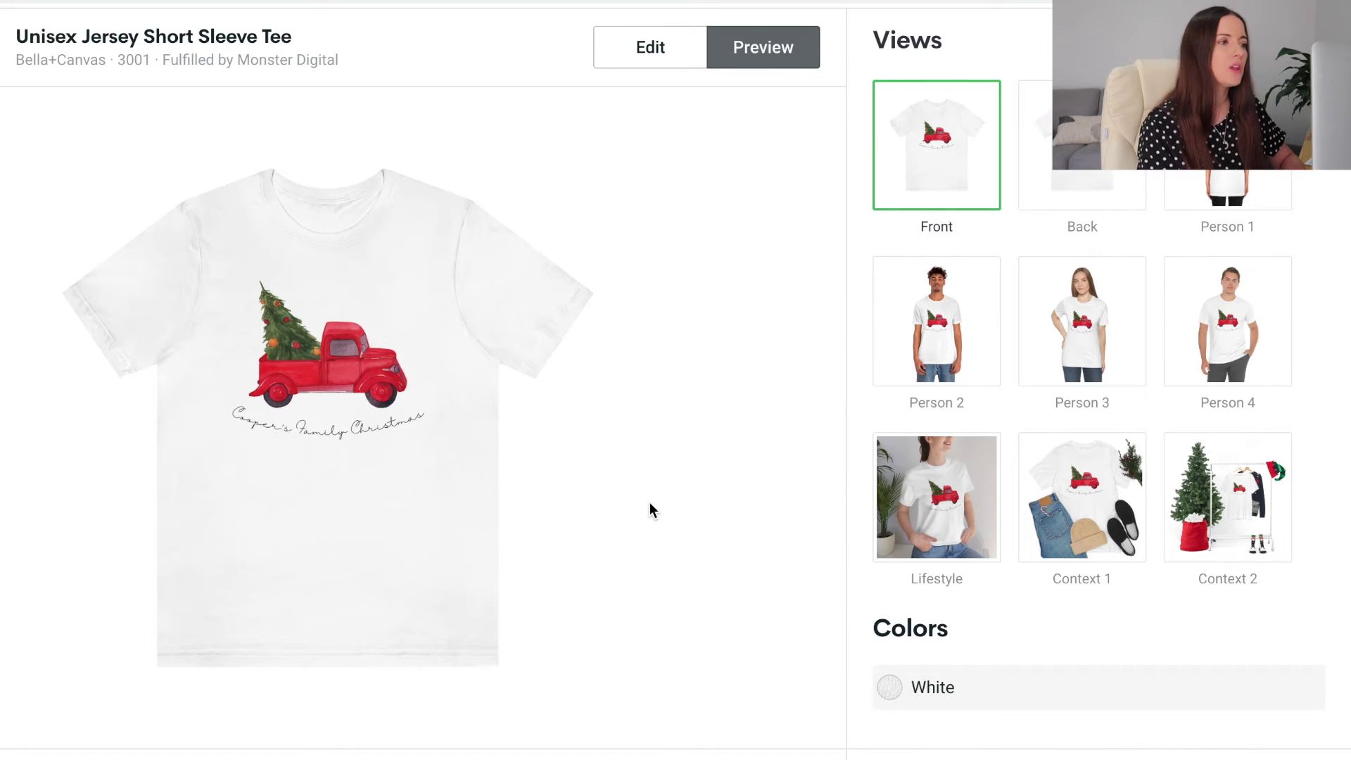
key("super+shift+4")
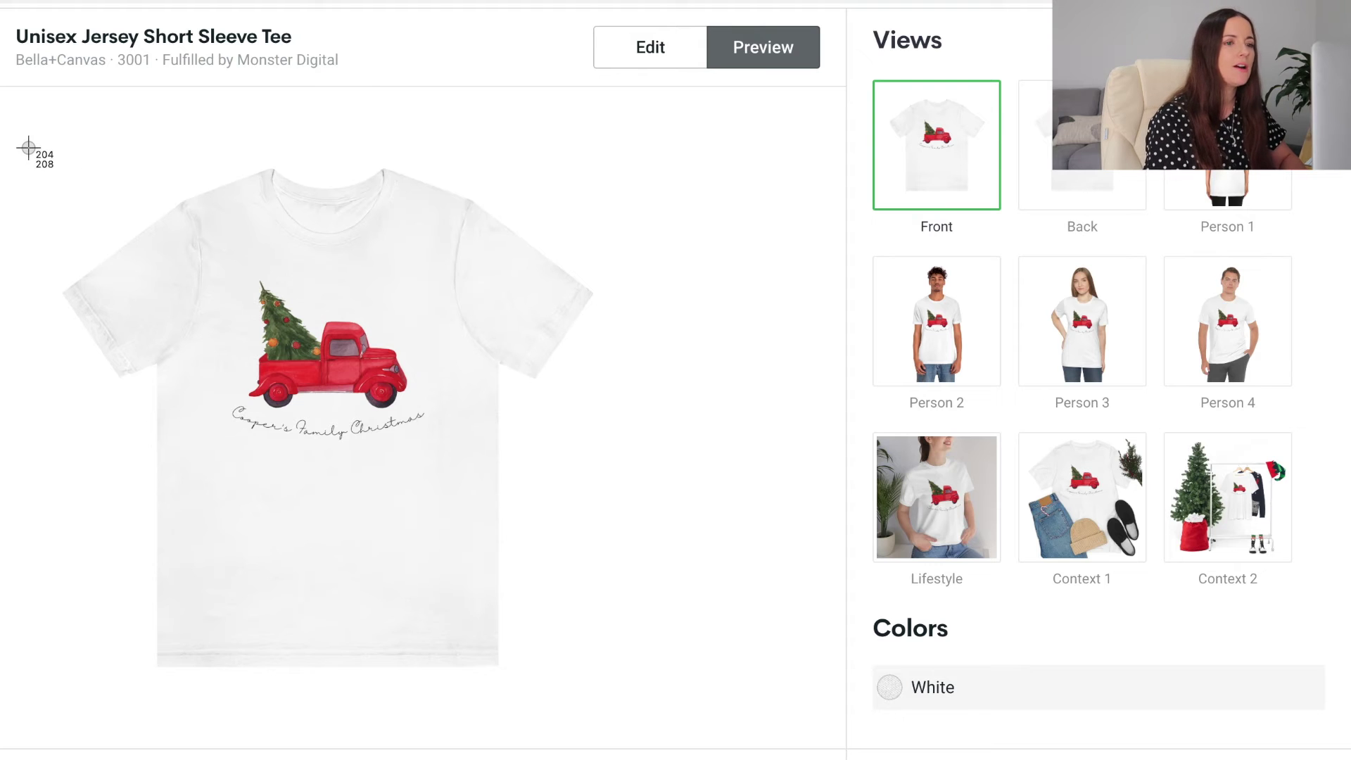
left_click_drag(28, 148, 679, 711)
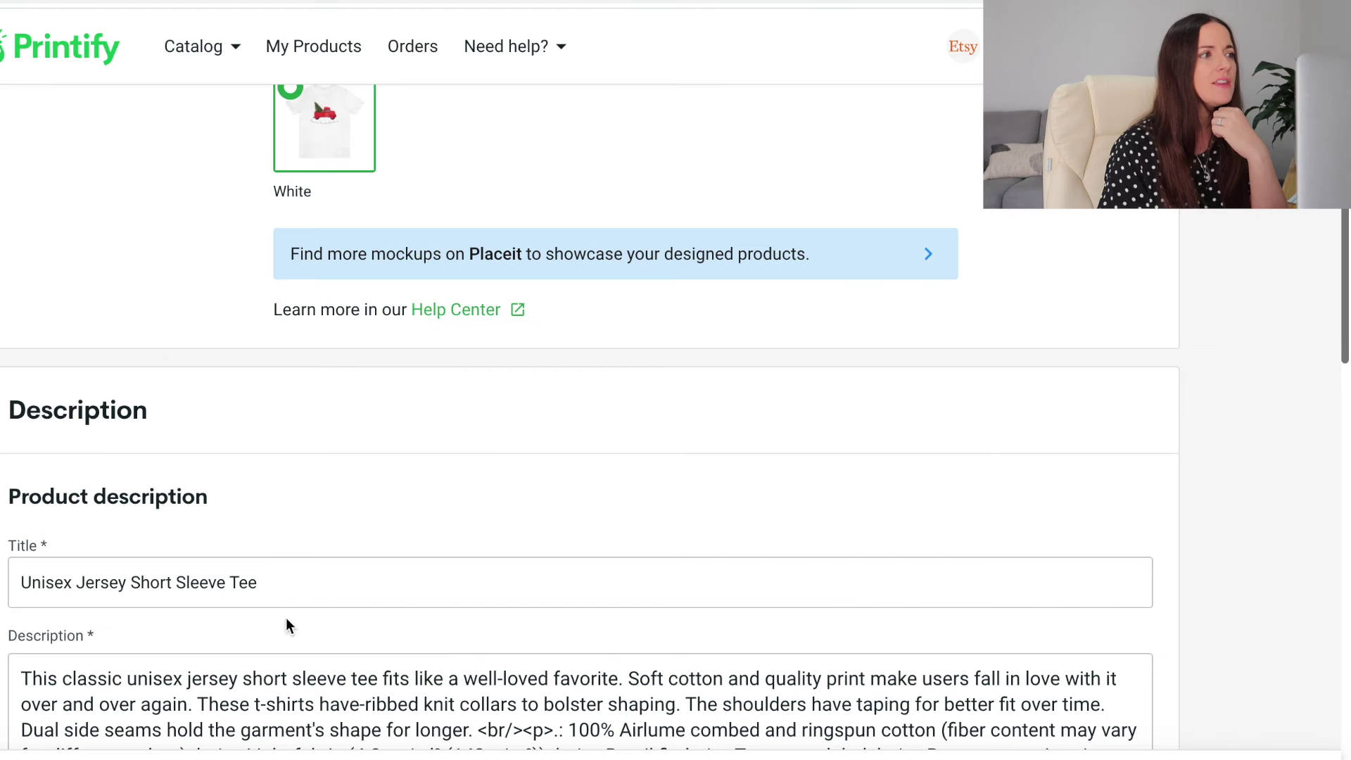
left_click_drag(285, 582, 19, 570)
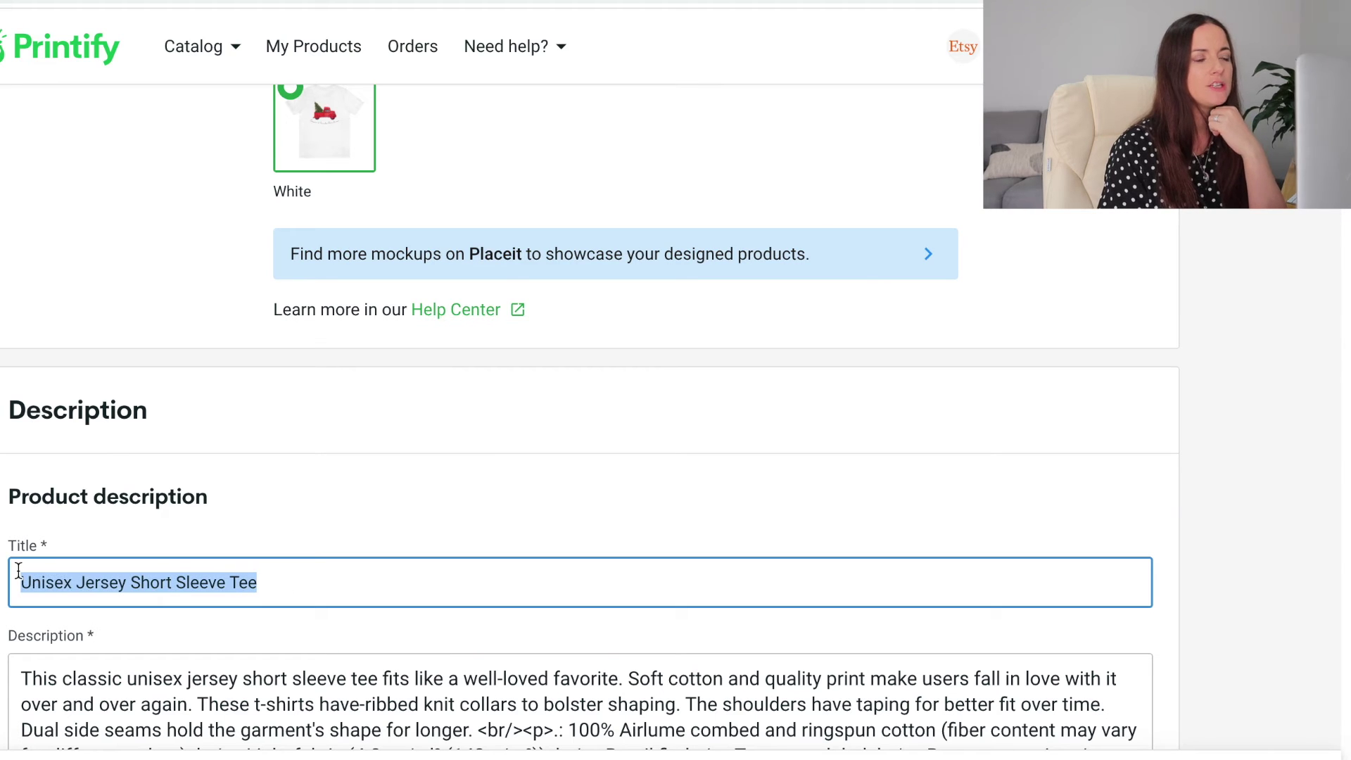
Step: Title the tee 'Cooper's Family' and return to the Unisex Jersey Short Sleeve Tee catalog page
type("Cooper's ")
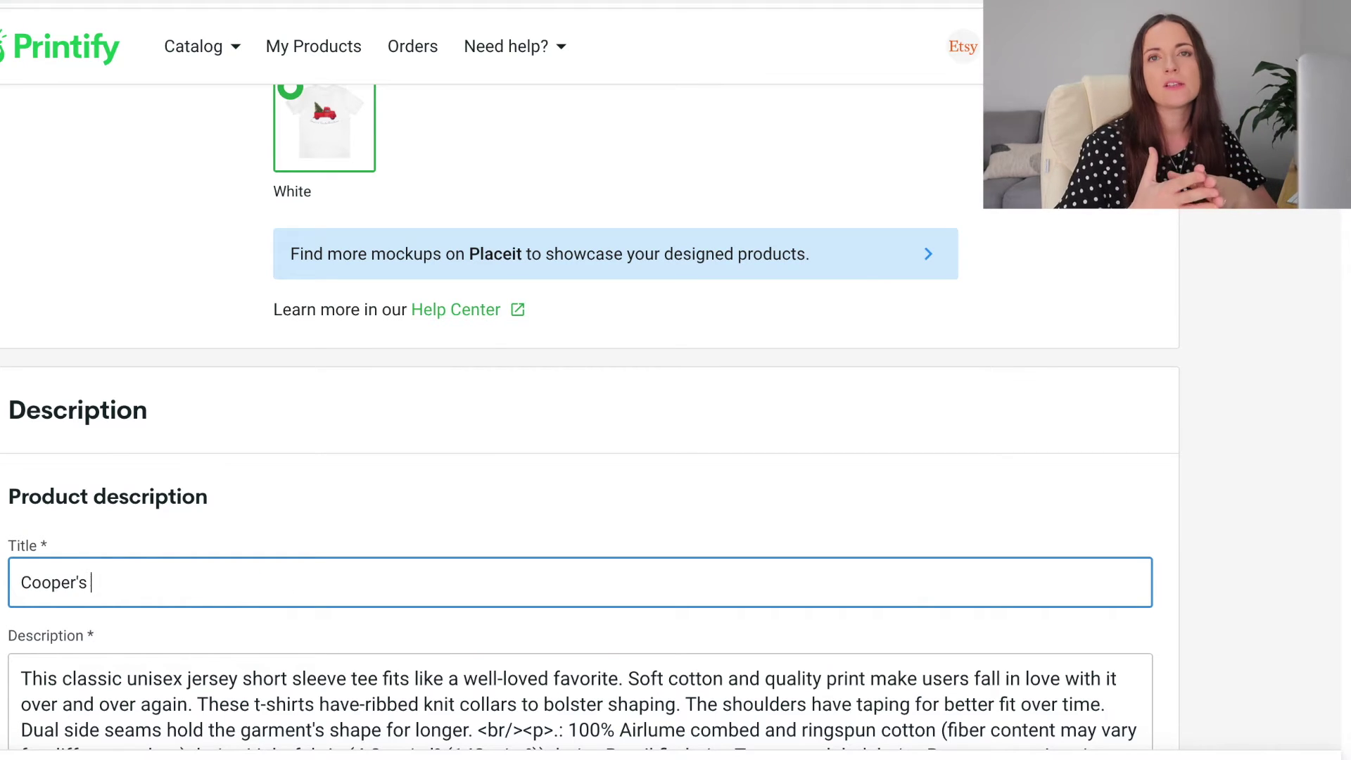
type("Family")
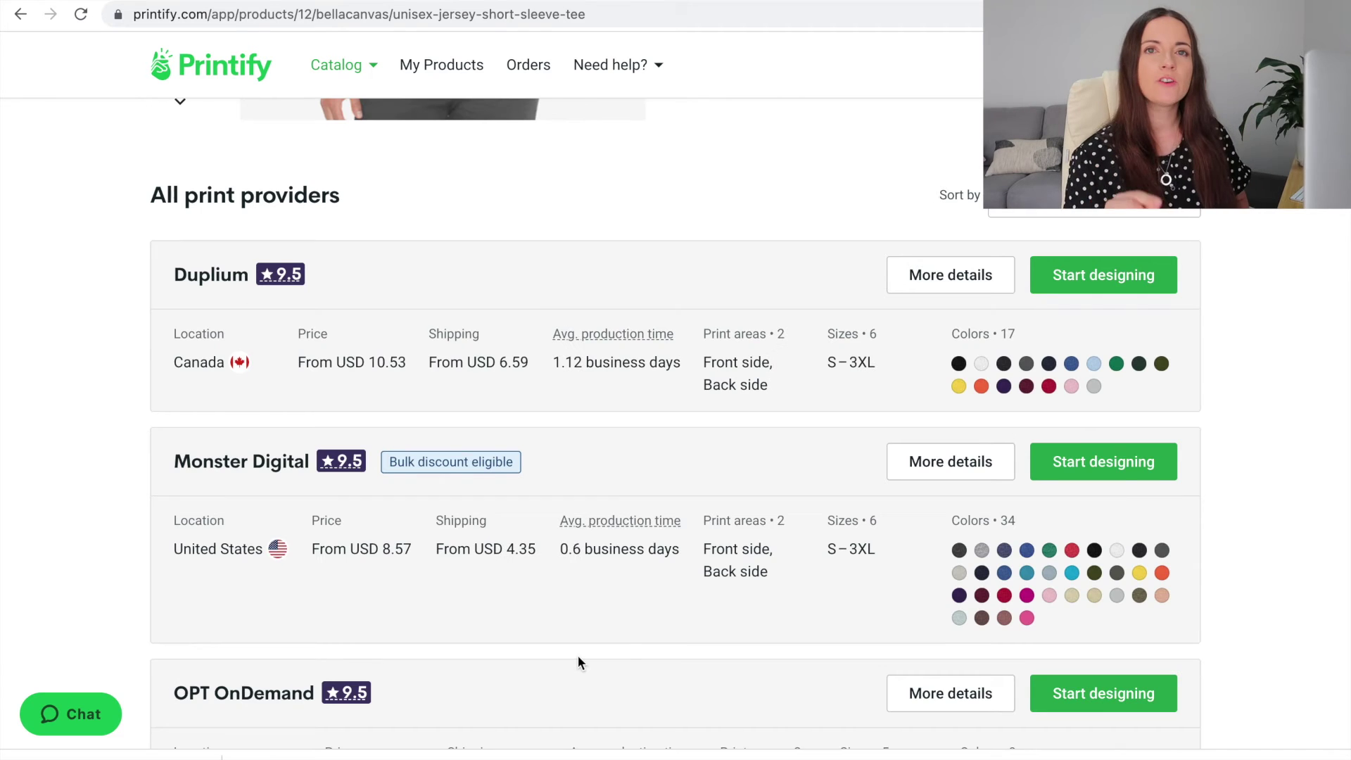
scroll(577, 656, "up", 7)
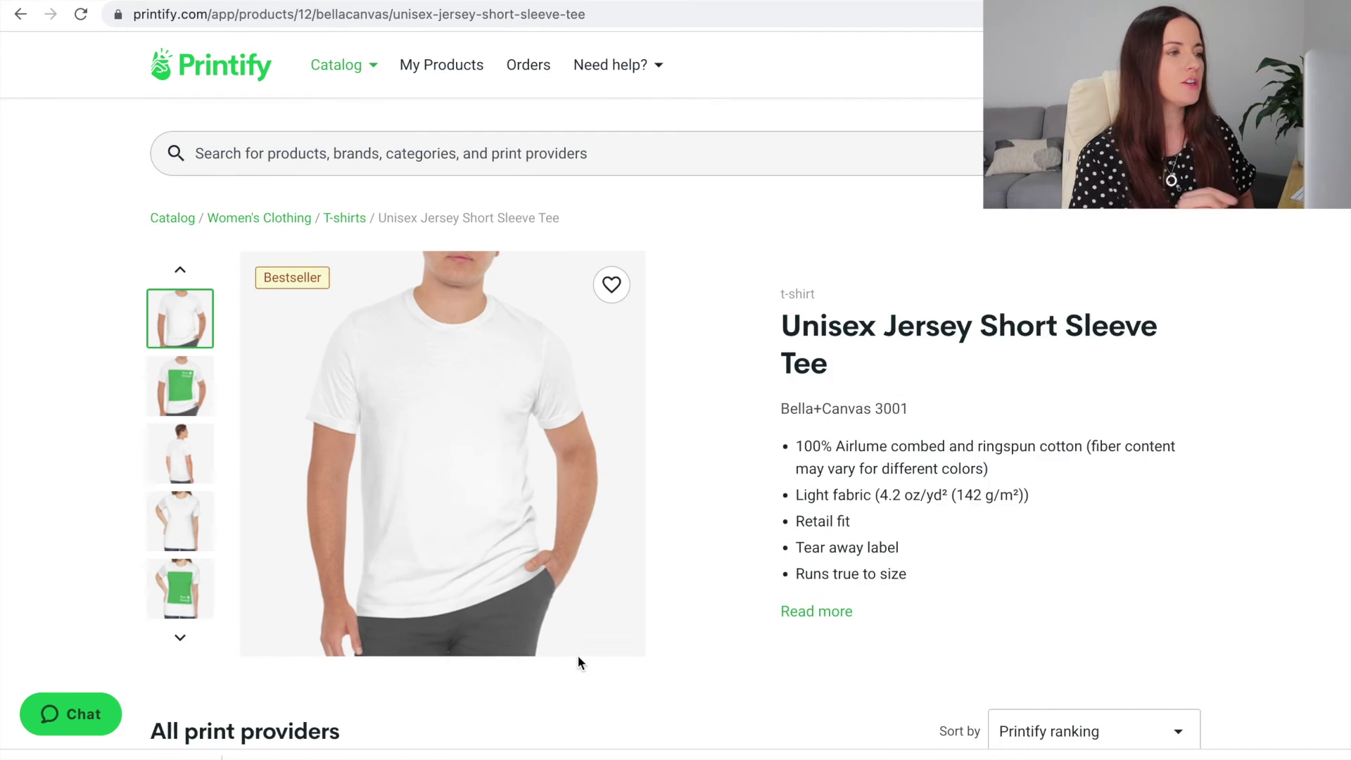
scroll(577, 656, "down", 1)
scroll(578, 656, "down", 5)
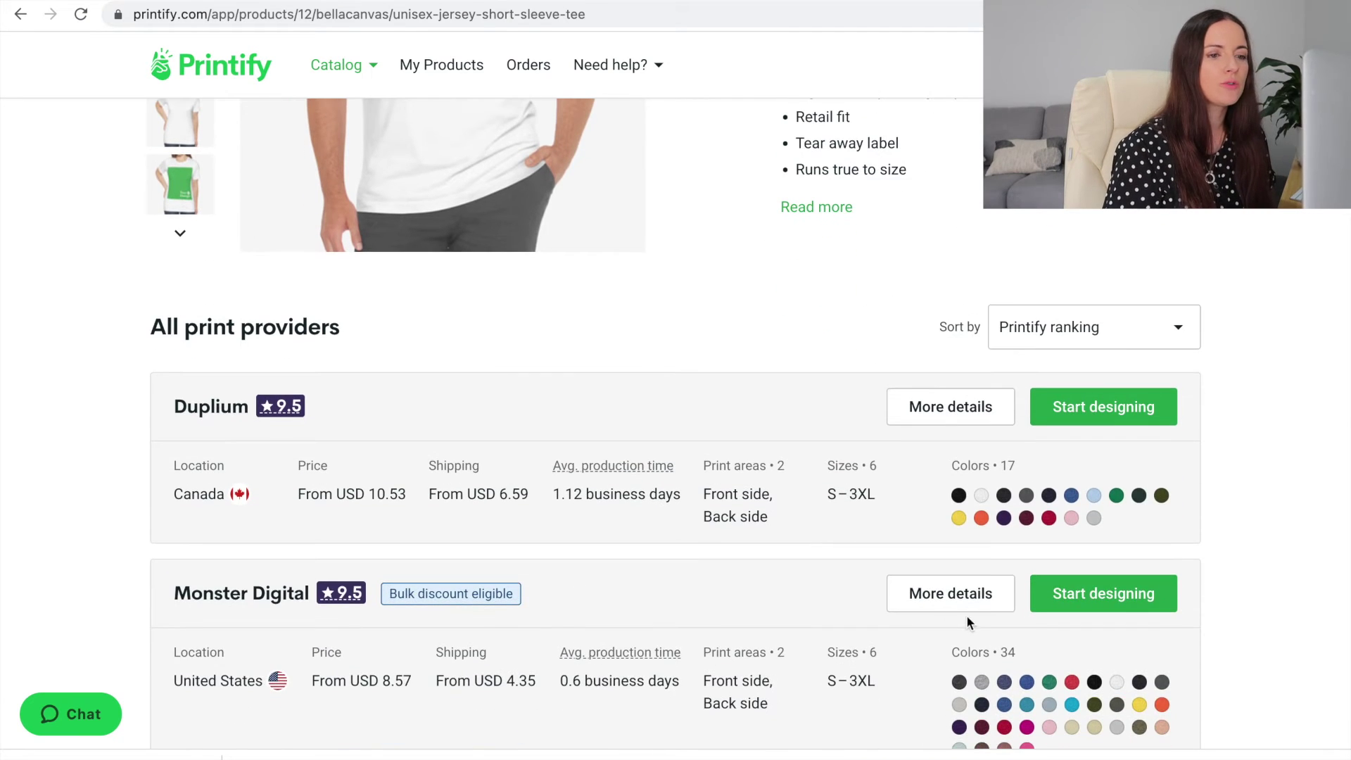
Step: Start a Monster Digital tee design and tick the Ash, Natural and Heather Peach colour variants
left_click(1091, 594)
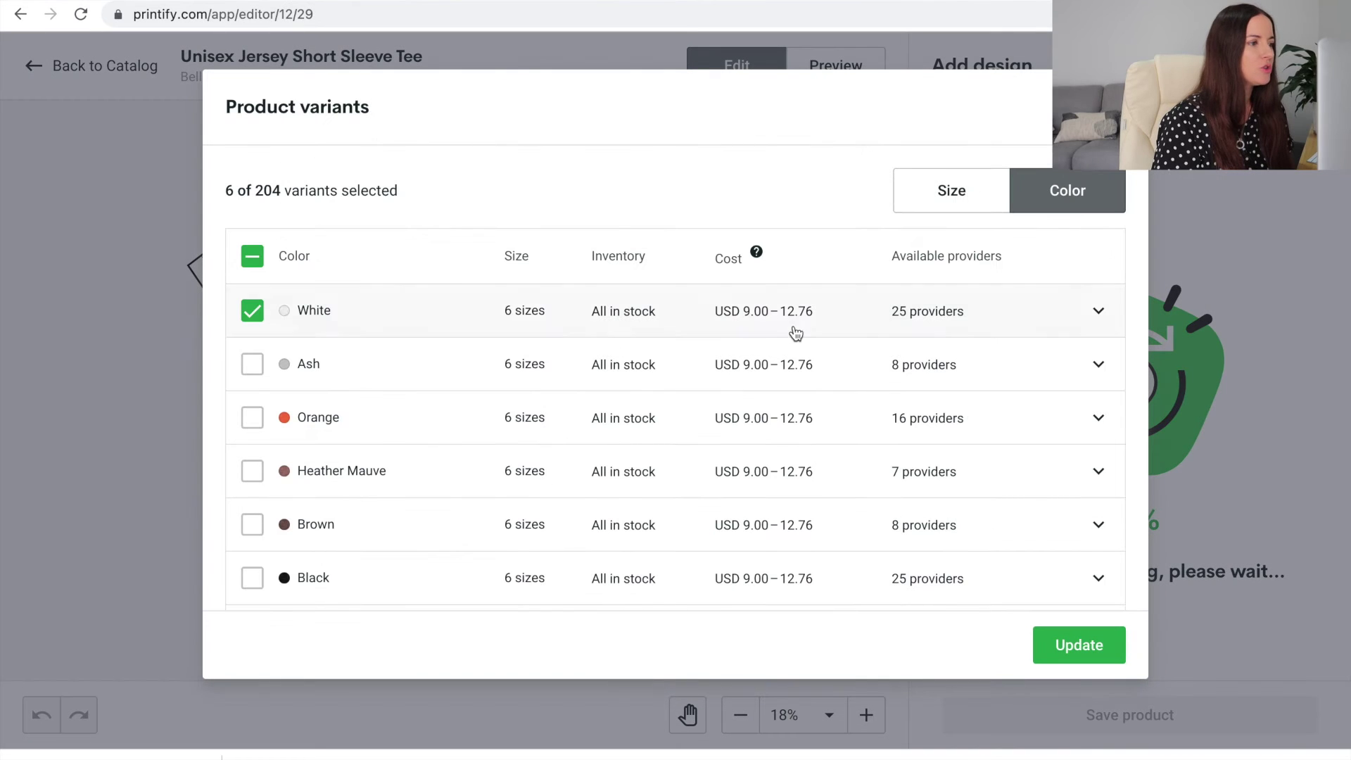
scroll(345, 422, "down", 1)
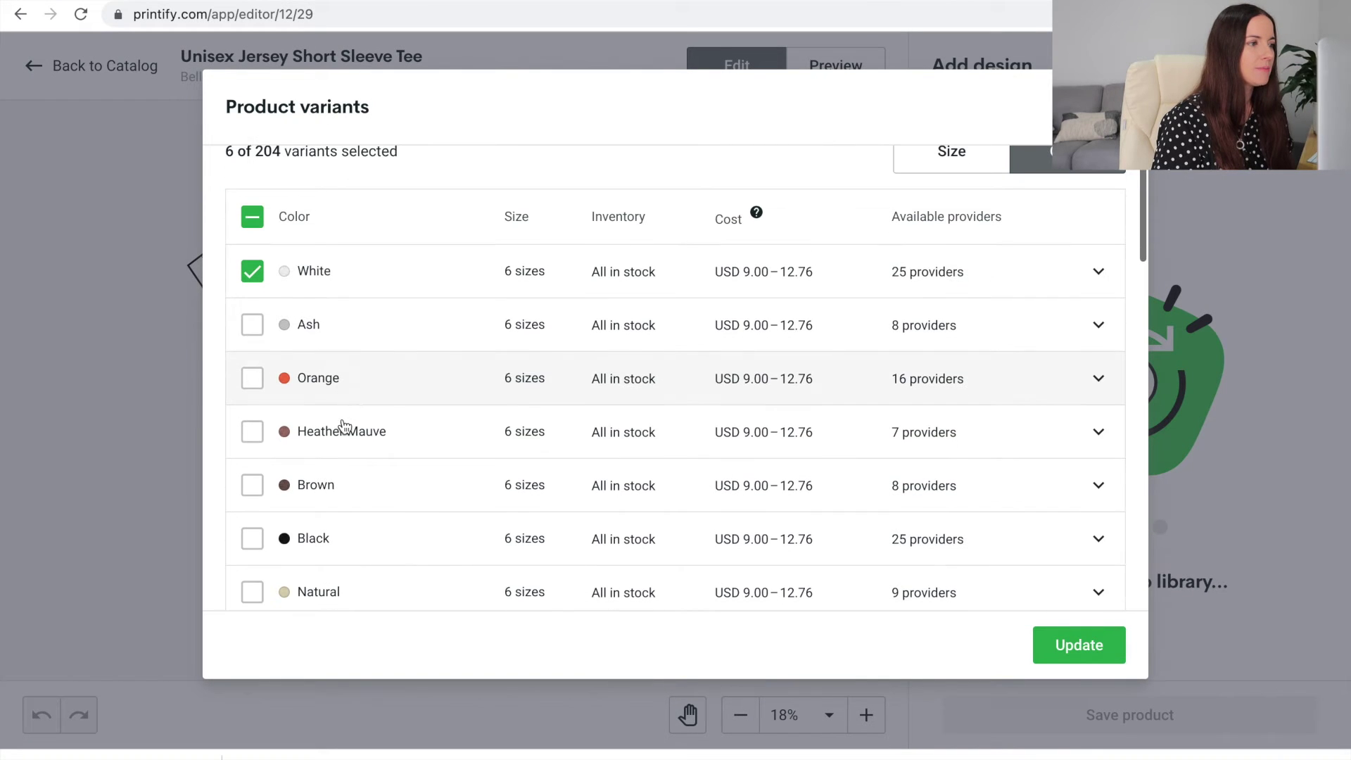
left_click(252, 333)
scroll(257, 422, "down", 4)
left_click(252, 454)
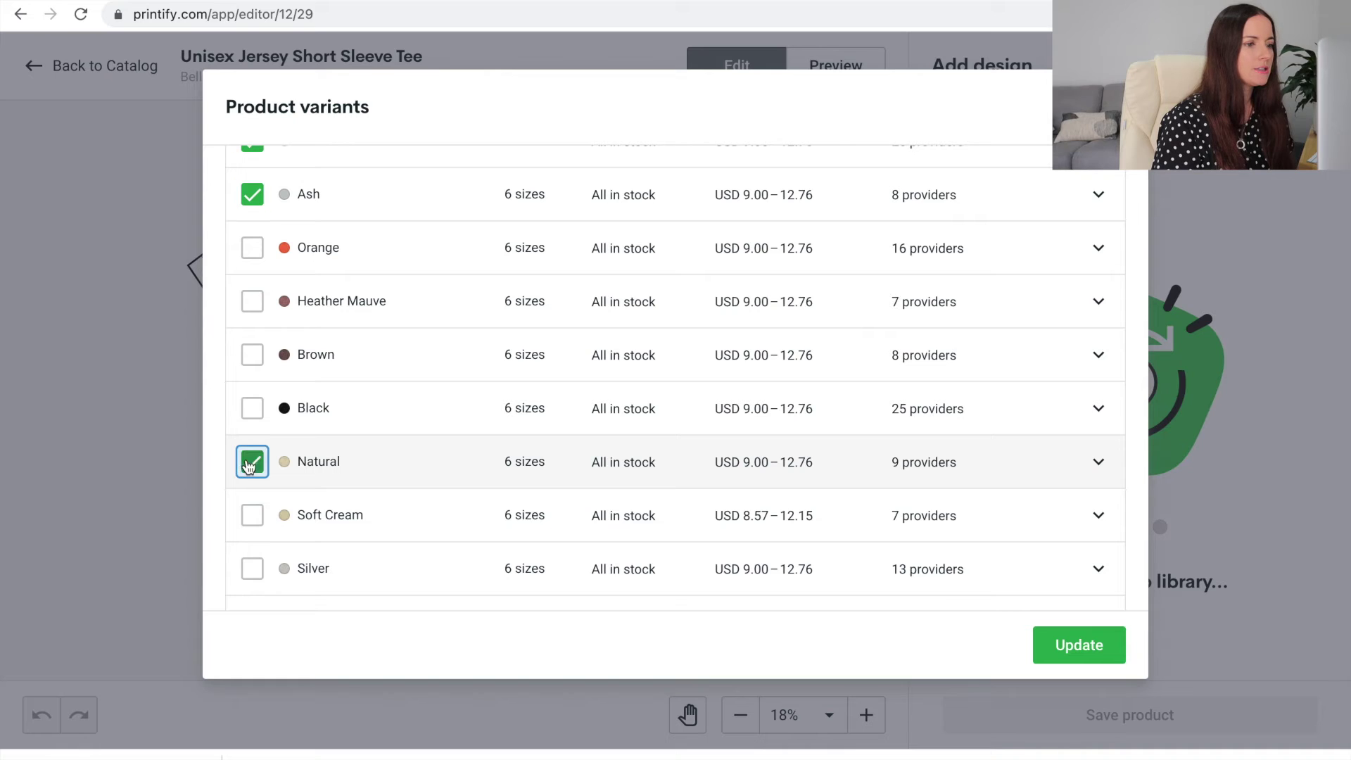
scroll(389, 473, "down", 9)
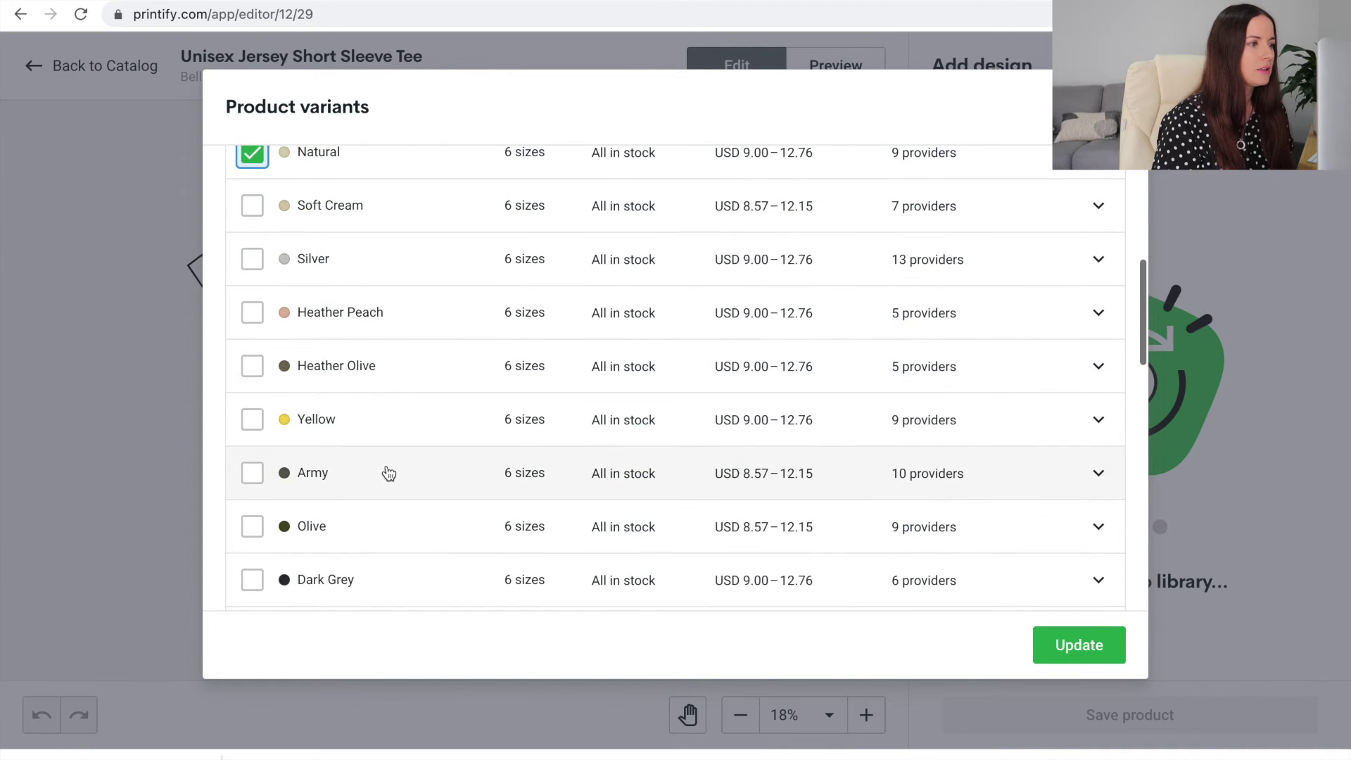
left_click(252, 284)
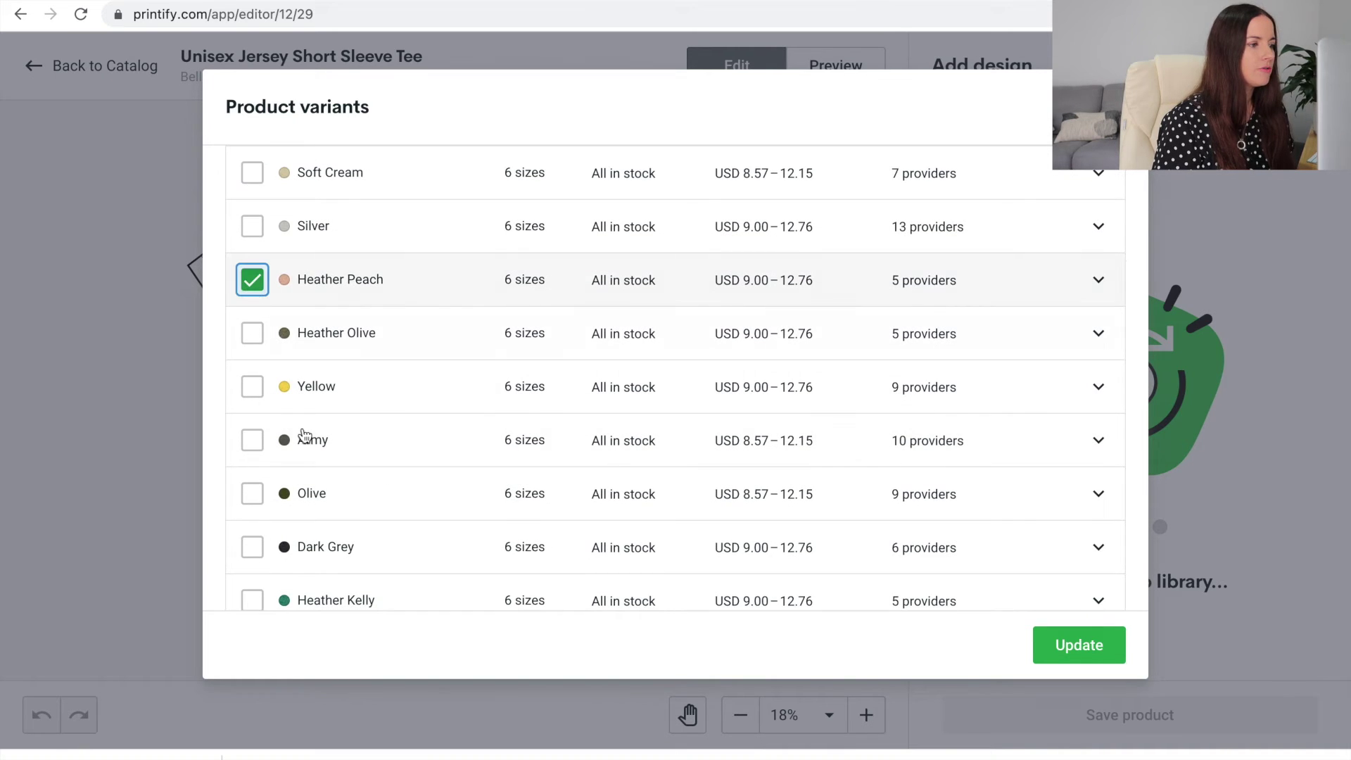
scroll(314, 437, "down", 3)
scroll(307, 442, "down", 7)
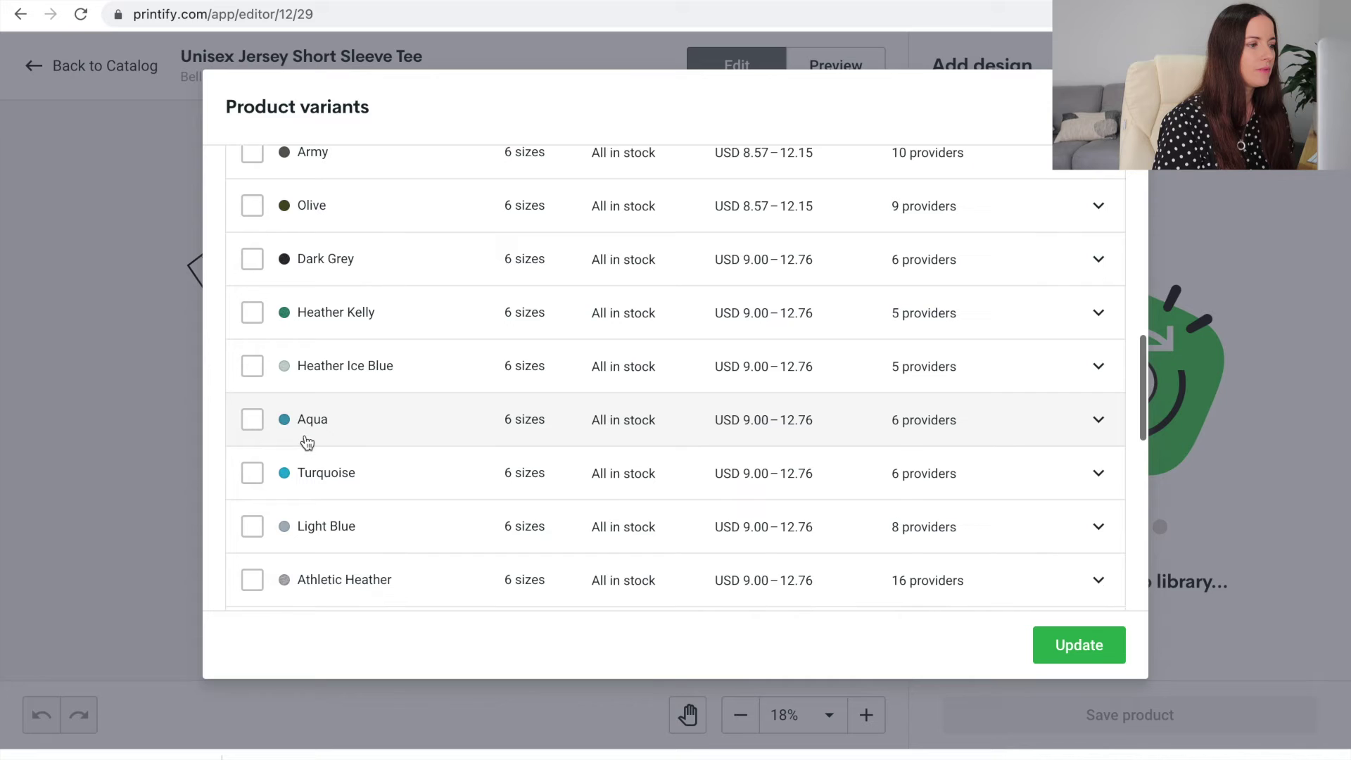
Step: Toggle Athletic Heather, tick Heather Ice Blue and Pink, and apply the colour variants
left_click(252, 530)
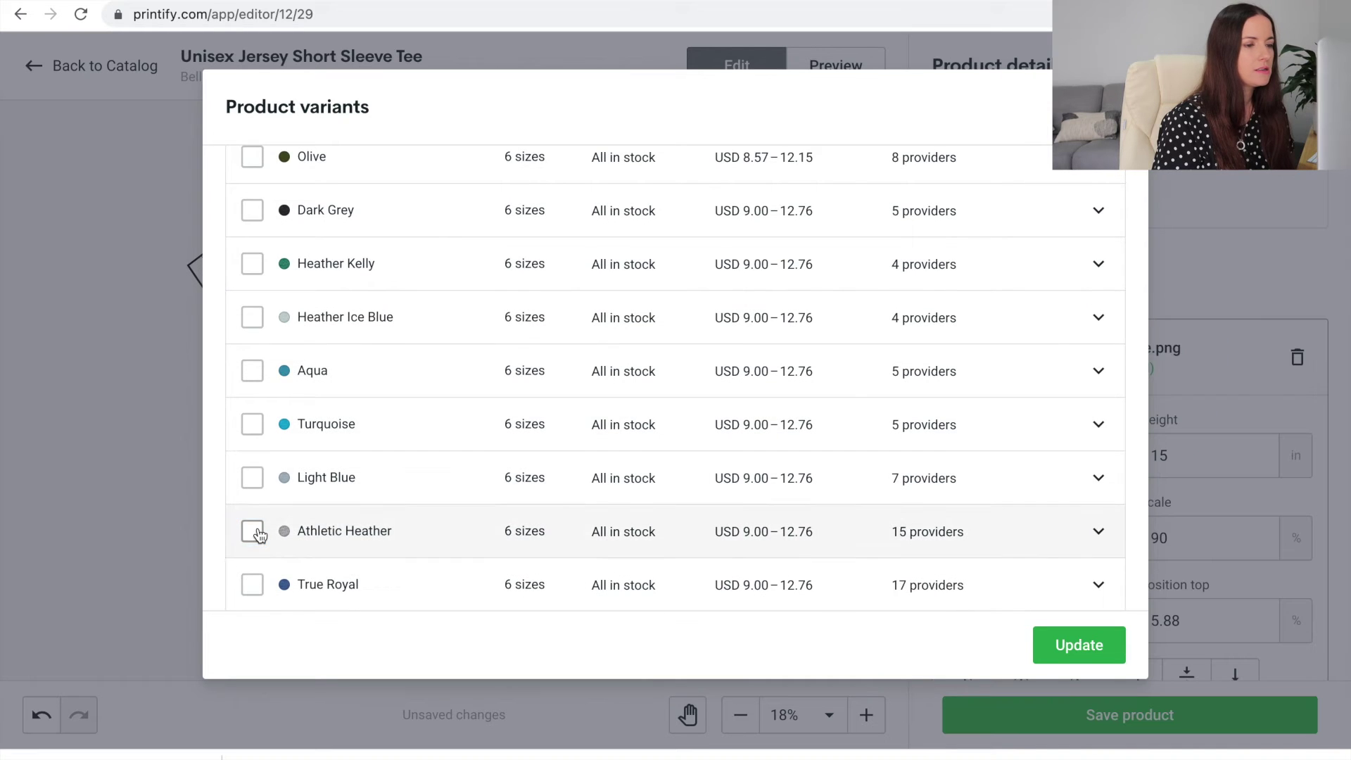
scroll(259, 537, "down", 1)
scroll(260, 535, "down", 3)
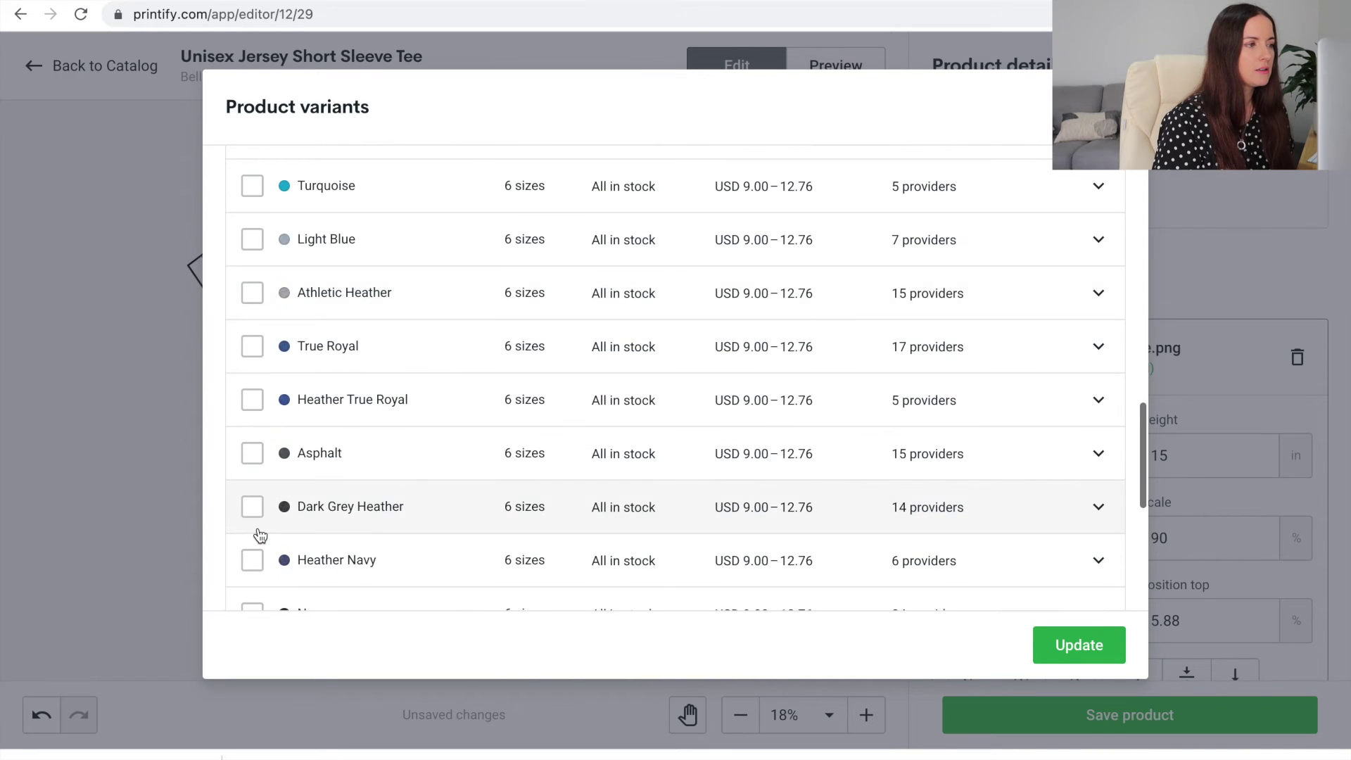
scroll(260, 536, "up", 1)
scroll(260, 535, "up", 3)
left_click(252, 389)
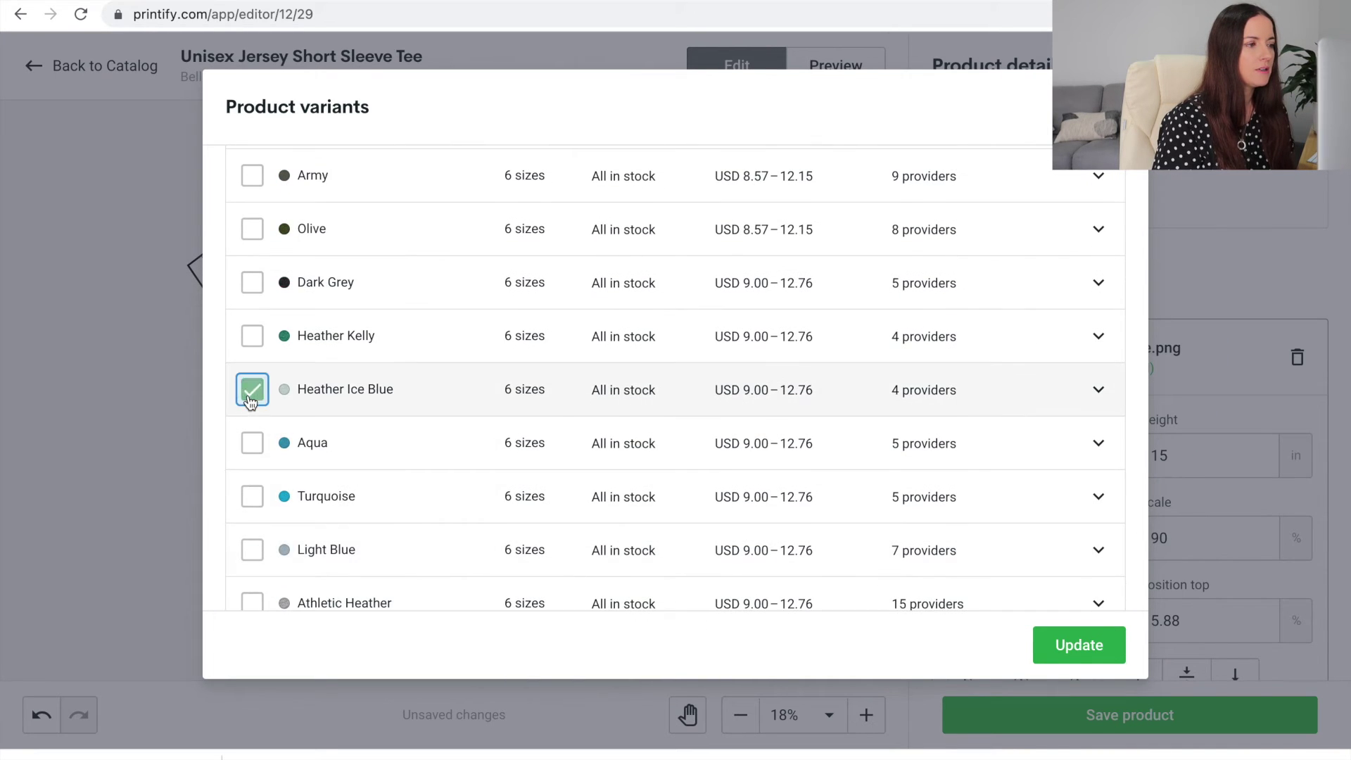
scroll(322, 408, "down", 10)
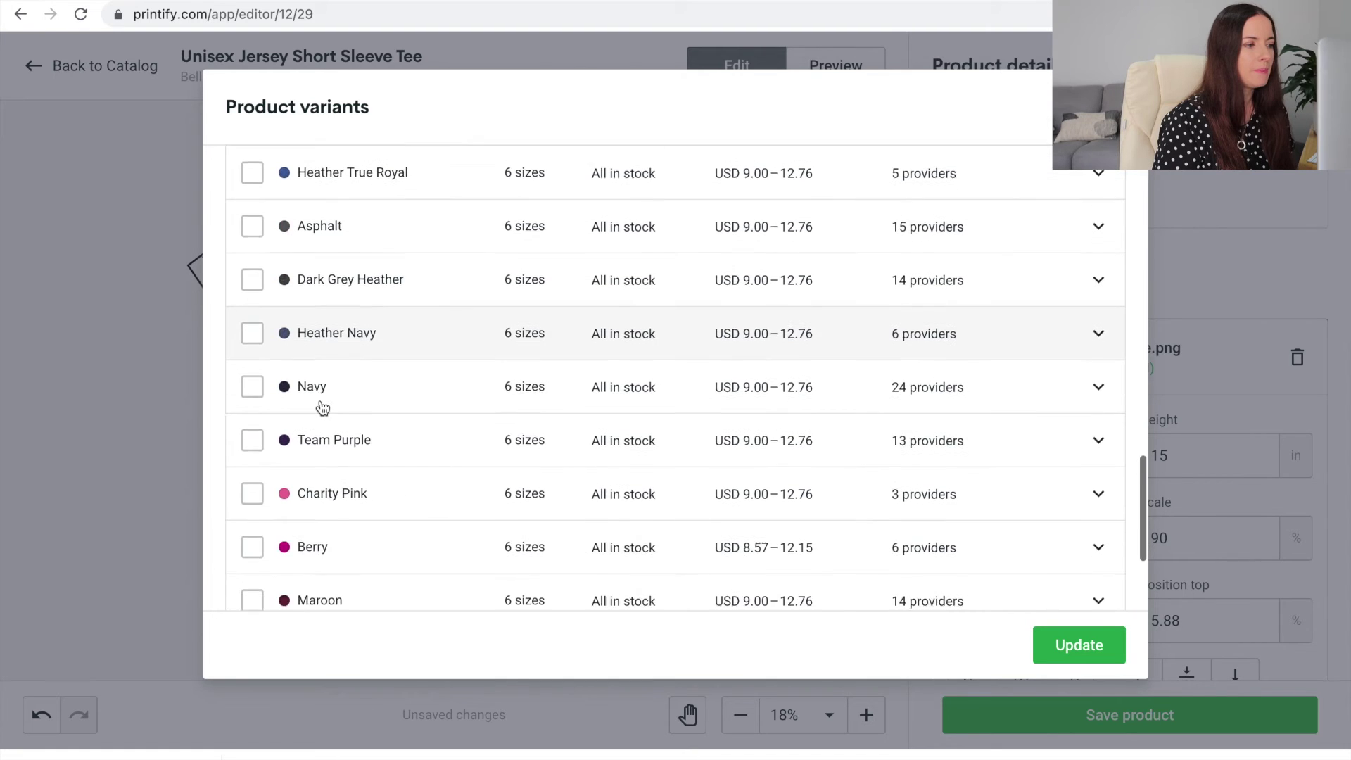
left_click(252, 465)
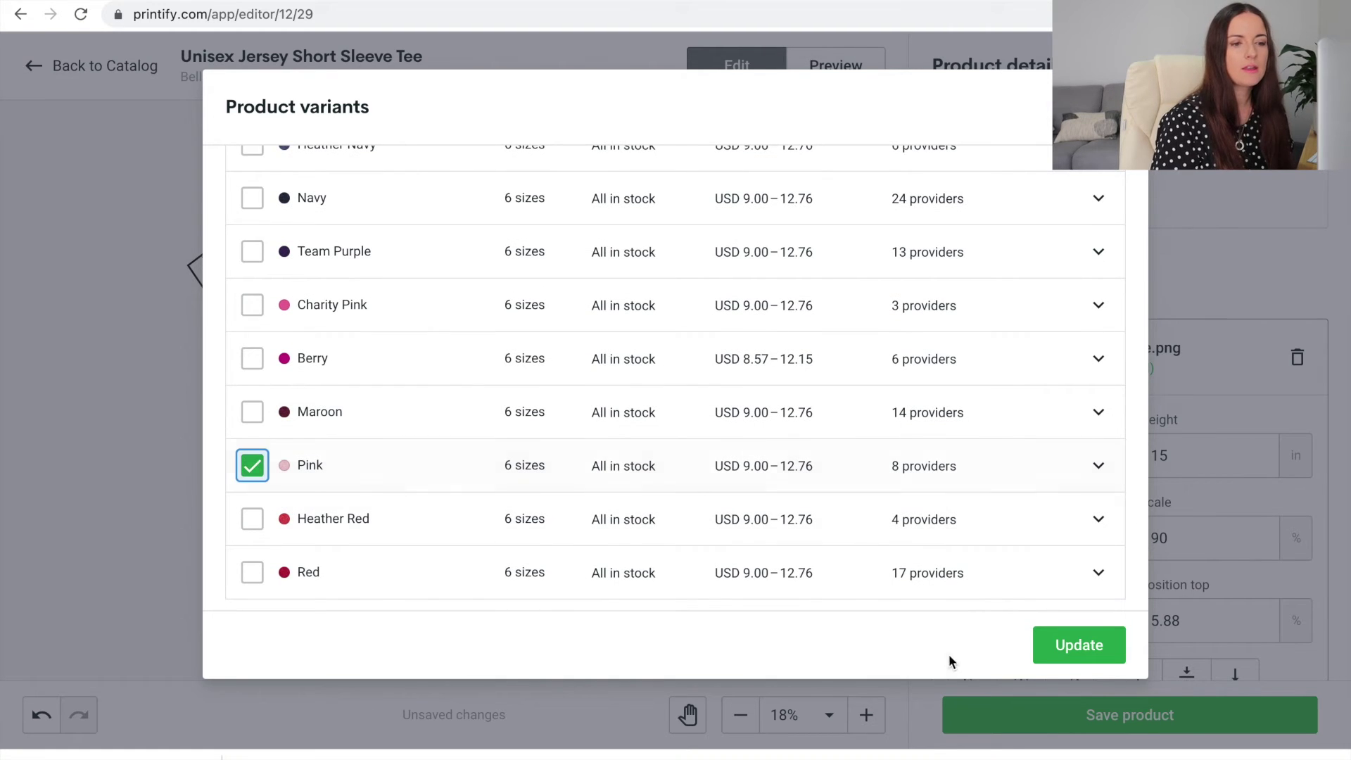
left_click(1079, 646)
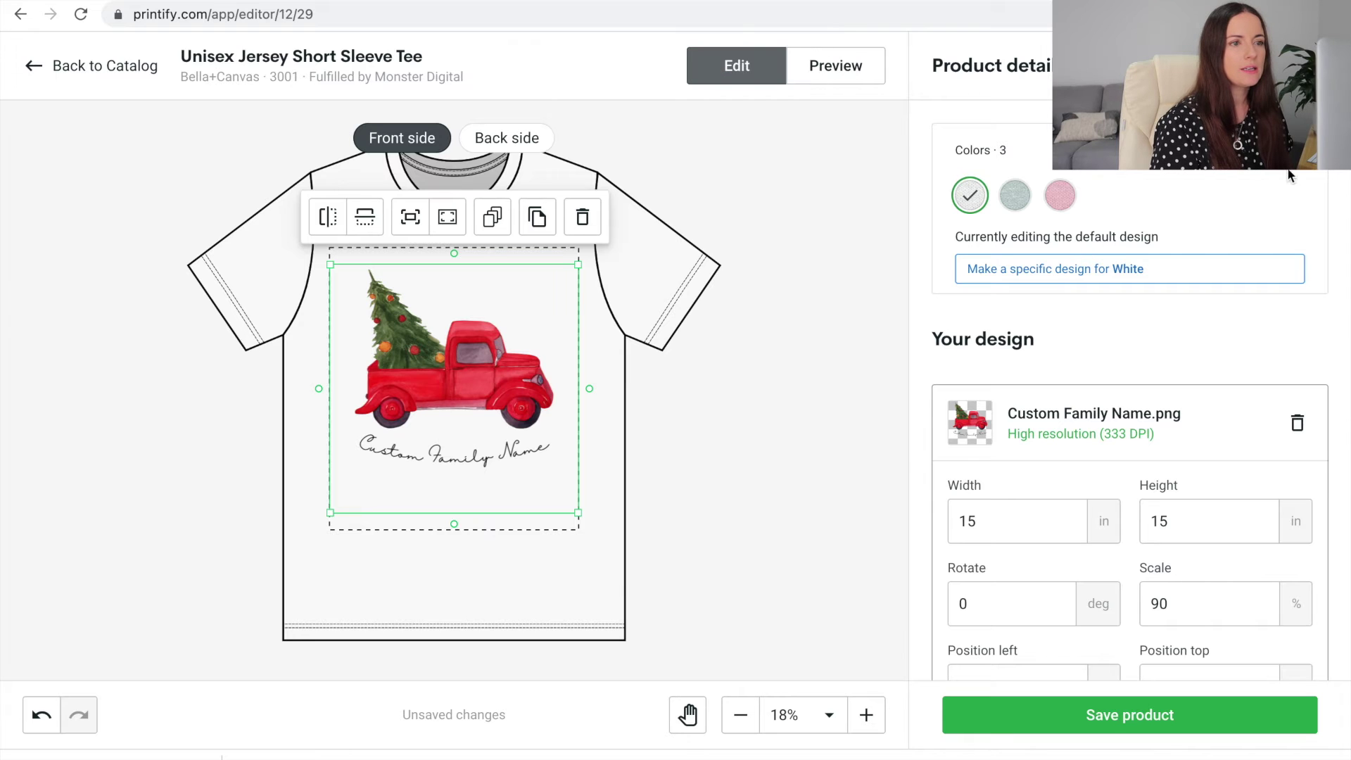
Step: Add Natural and Athletic Heather from the colour palette, then select the truck design on the canvas
left_click(1190, 150)
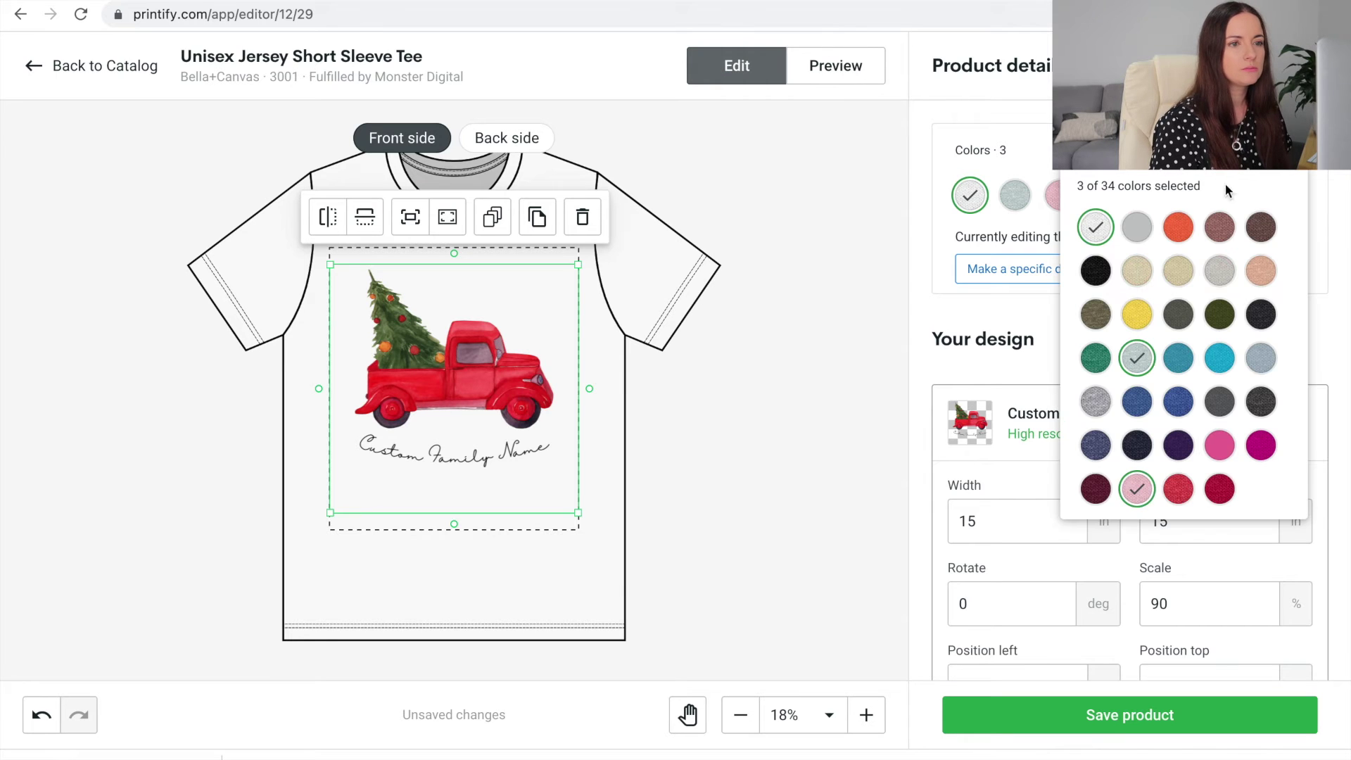
left_click(1136, 273)
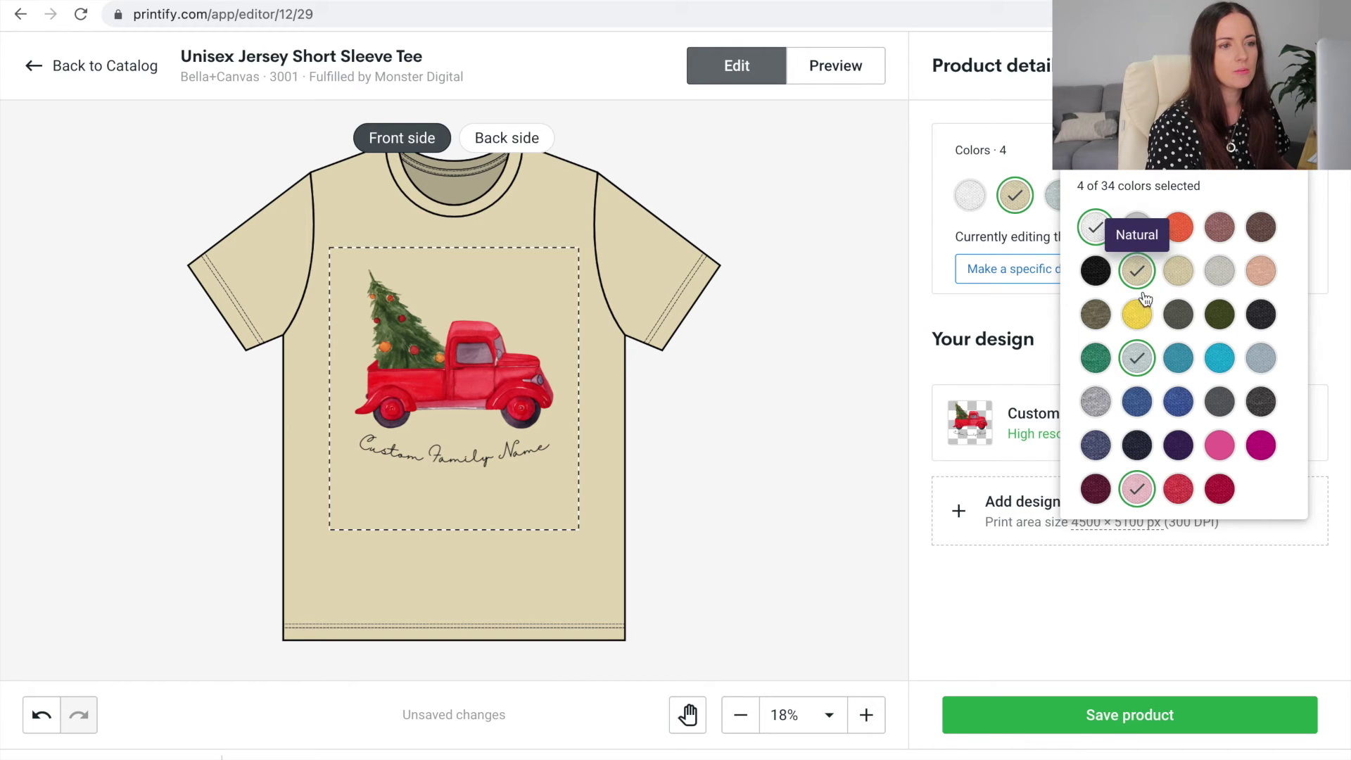
left_click(1098, 400)
left_click(494, 359)
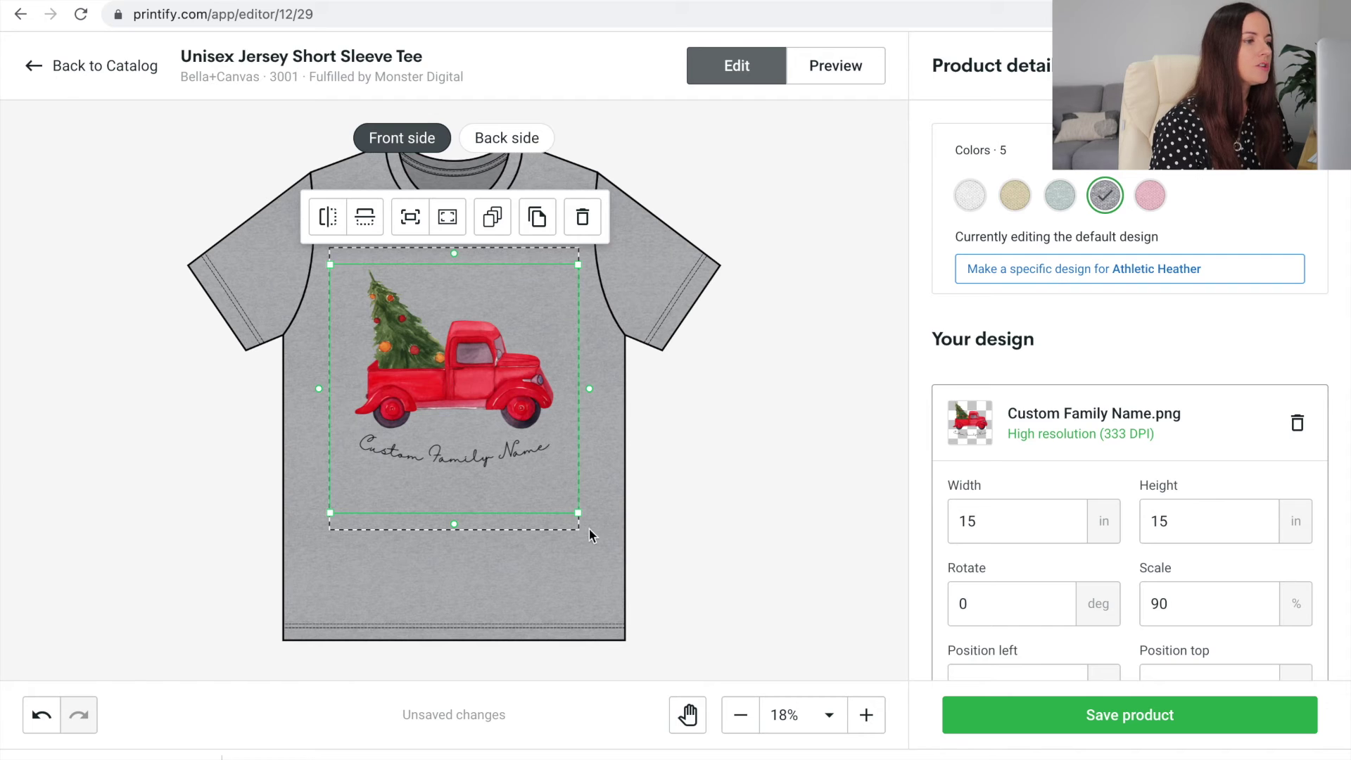
Step: Shrink the truck design to about 12.71 in, move it up, duplicate it and separate the copies
left_click_drag(539, 479, 541, 480)
left_click_drag(472, 311, 489, 294)
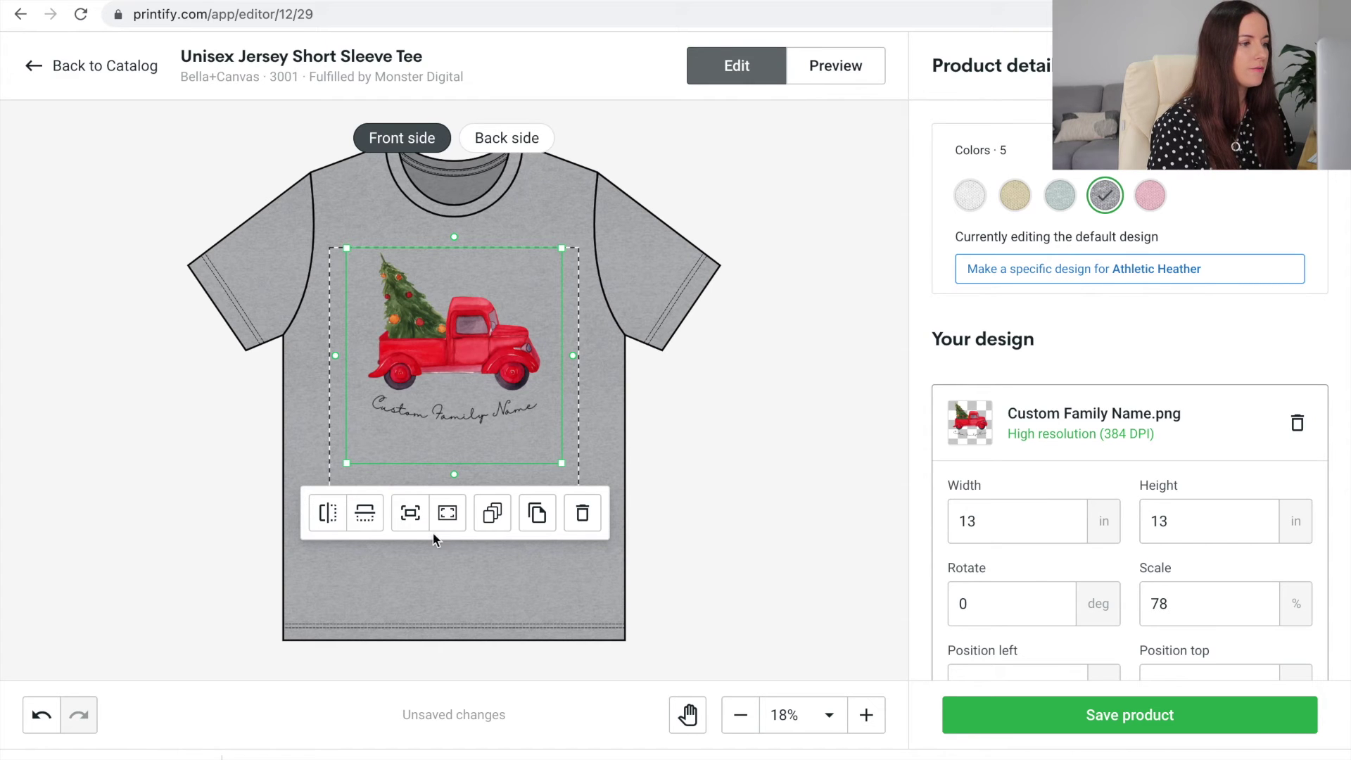
left_click(538, 513)
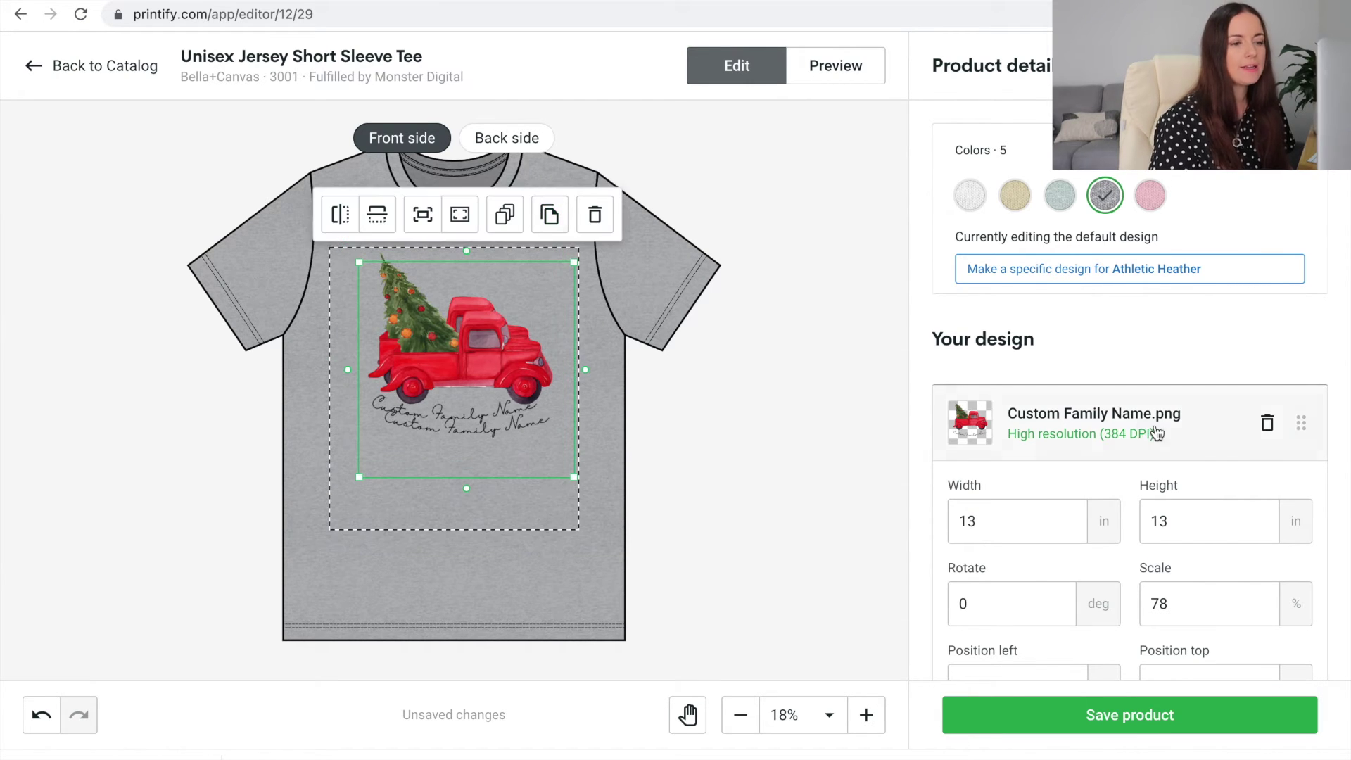
scroll(1157, 432, "down", 1)
left_click(989, 489)
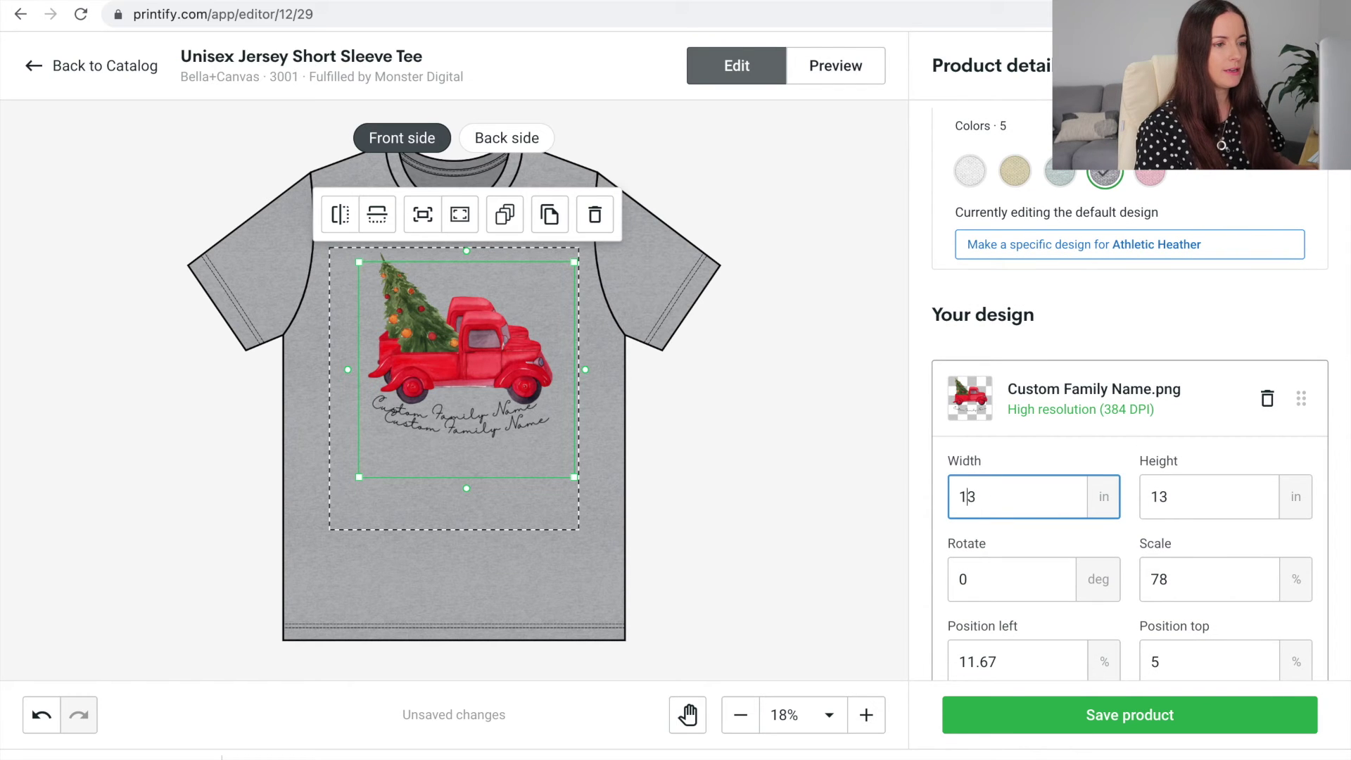
key("BackSpace")
type("2")
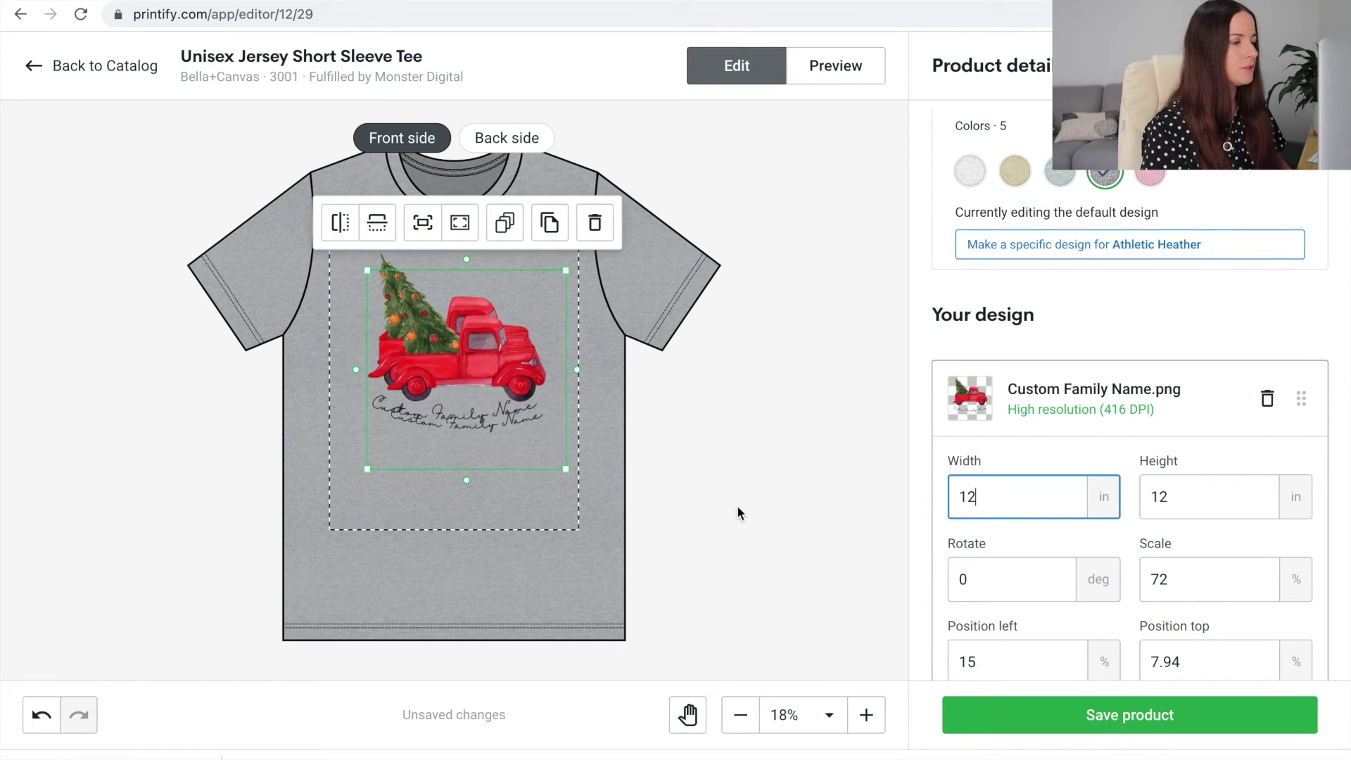
left_click_drag(484, 393, 471, 476)
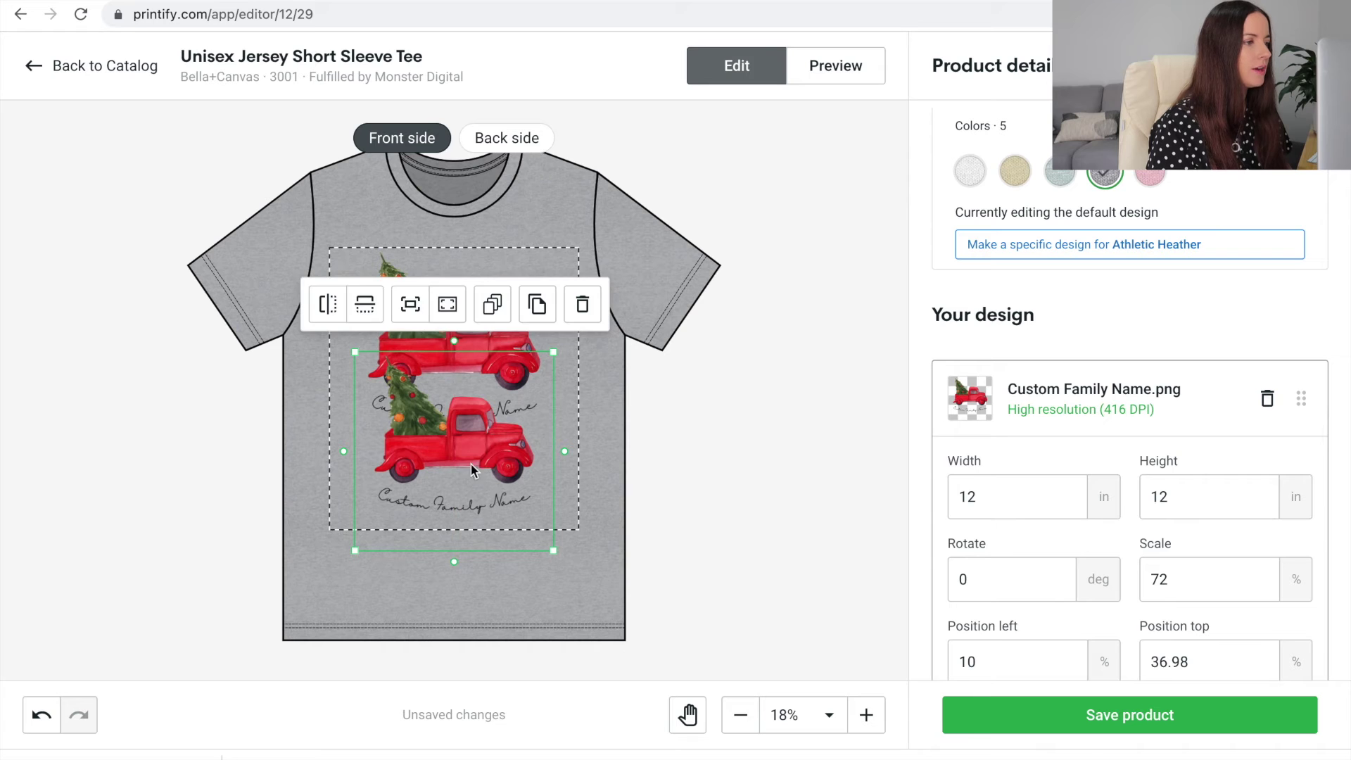
Step: Enlarge the upper truck copy, reposition the lower one, and centre both horizontally
left_click(439, 350)
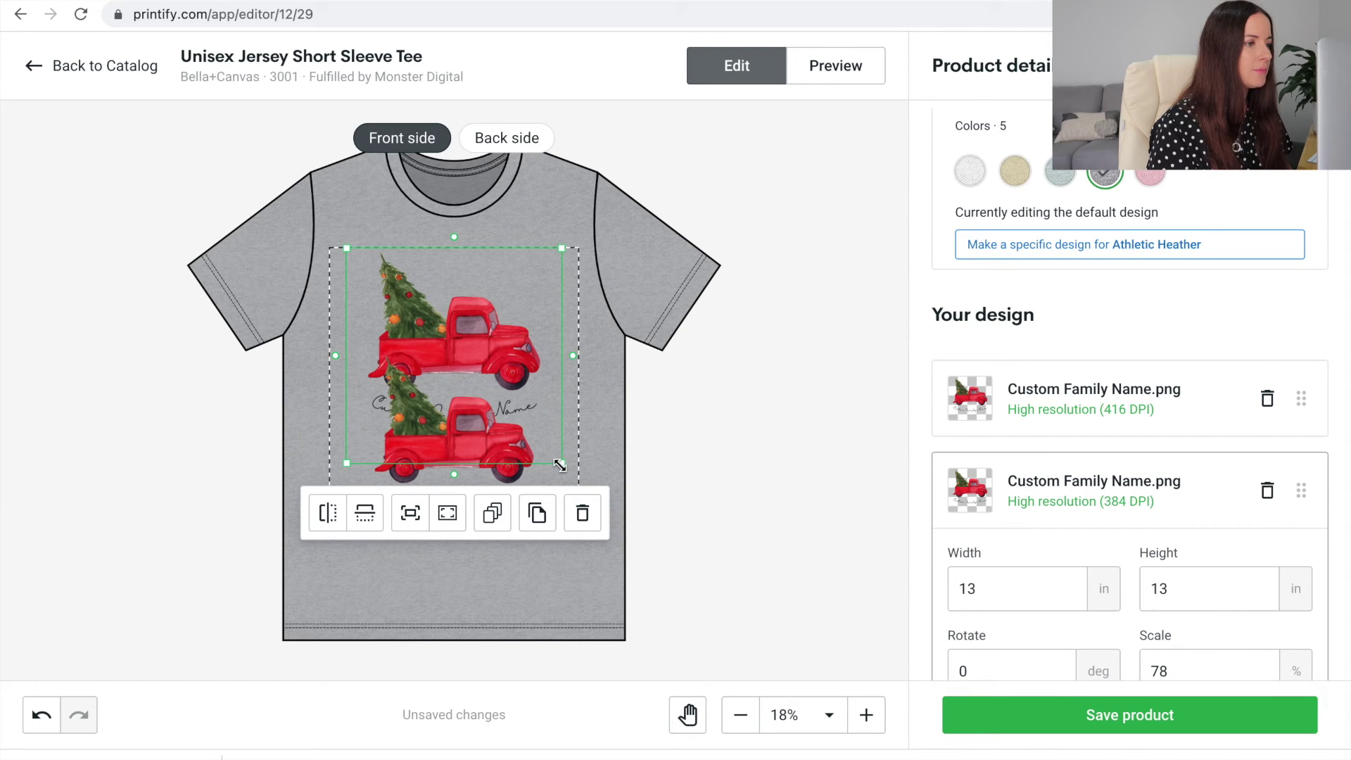
left_click_drag(560, 466, 577, 478)
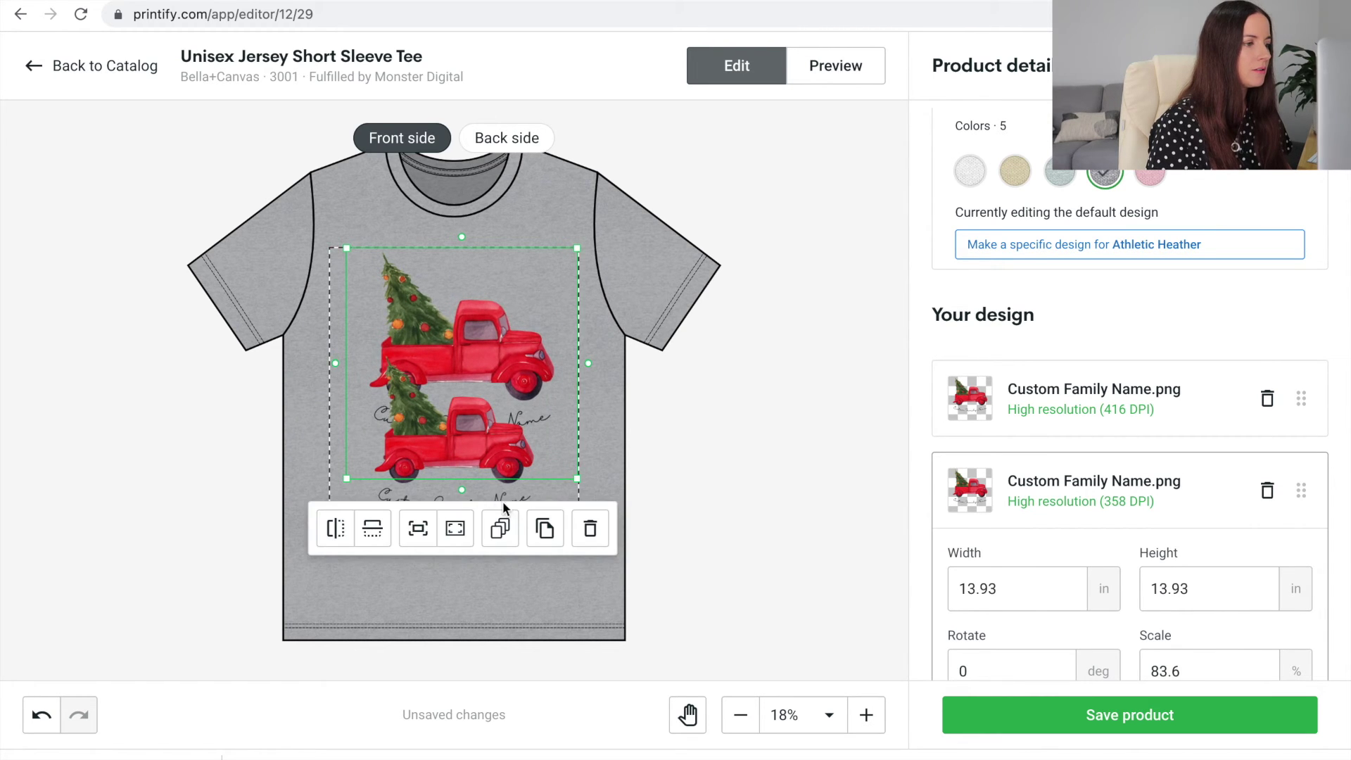
left_click(484, 608)
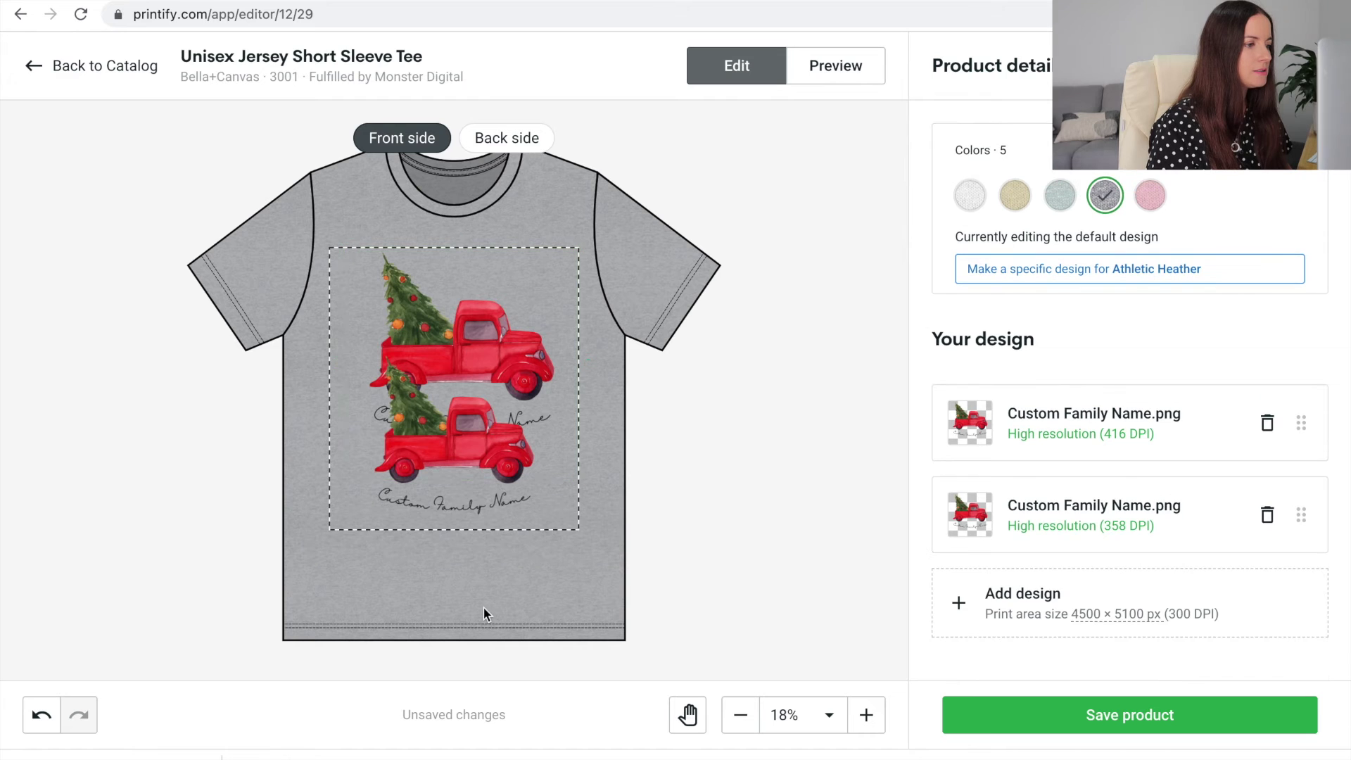
left_click(449, 505)
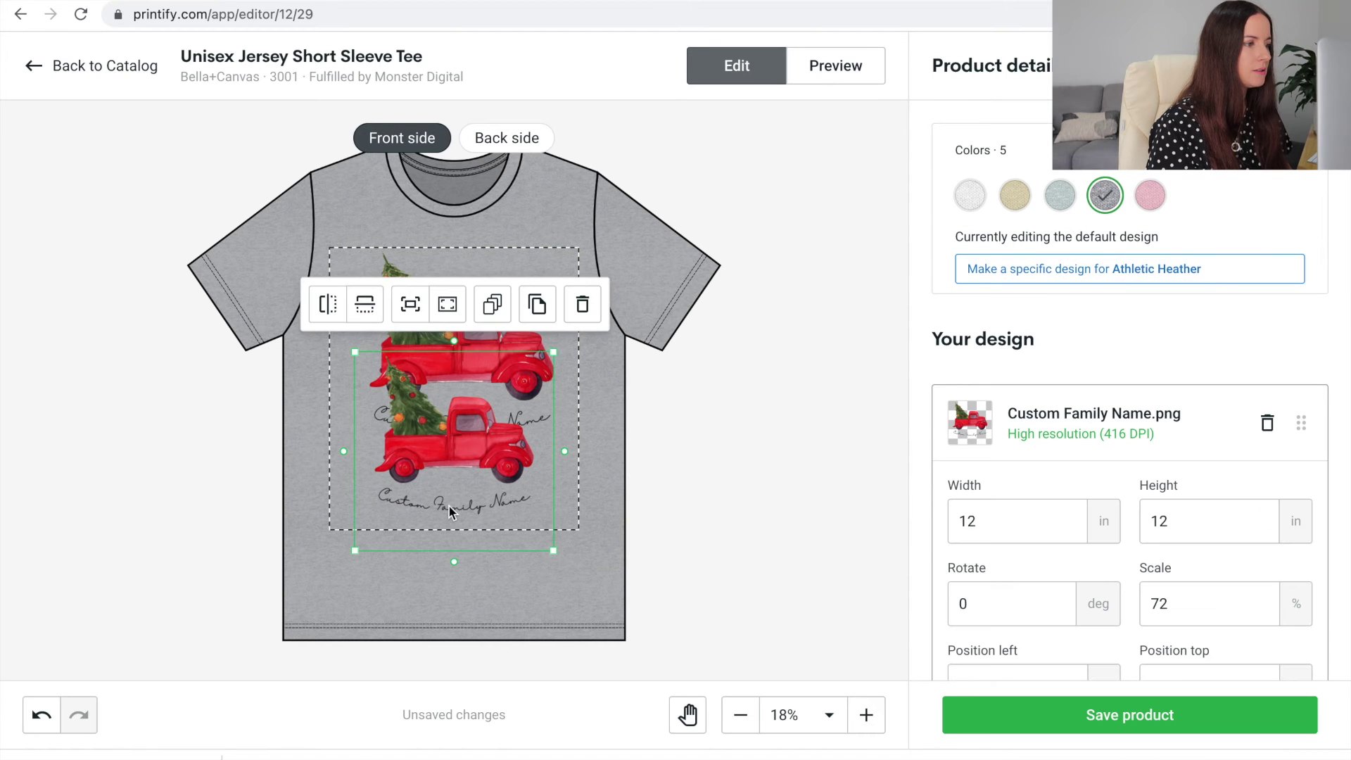
left_click_drag(447, 463, 445, 511)
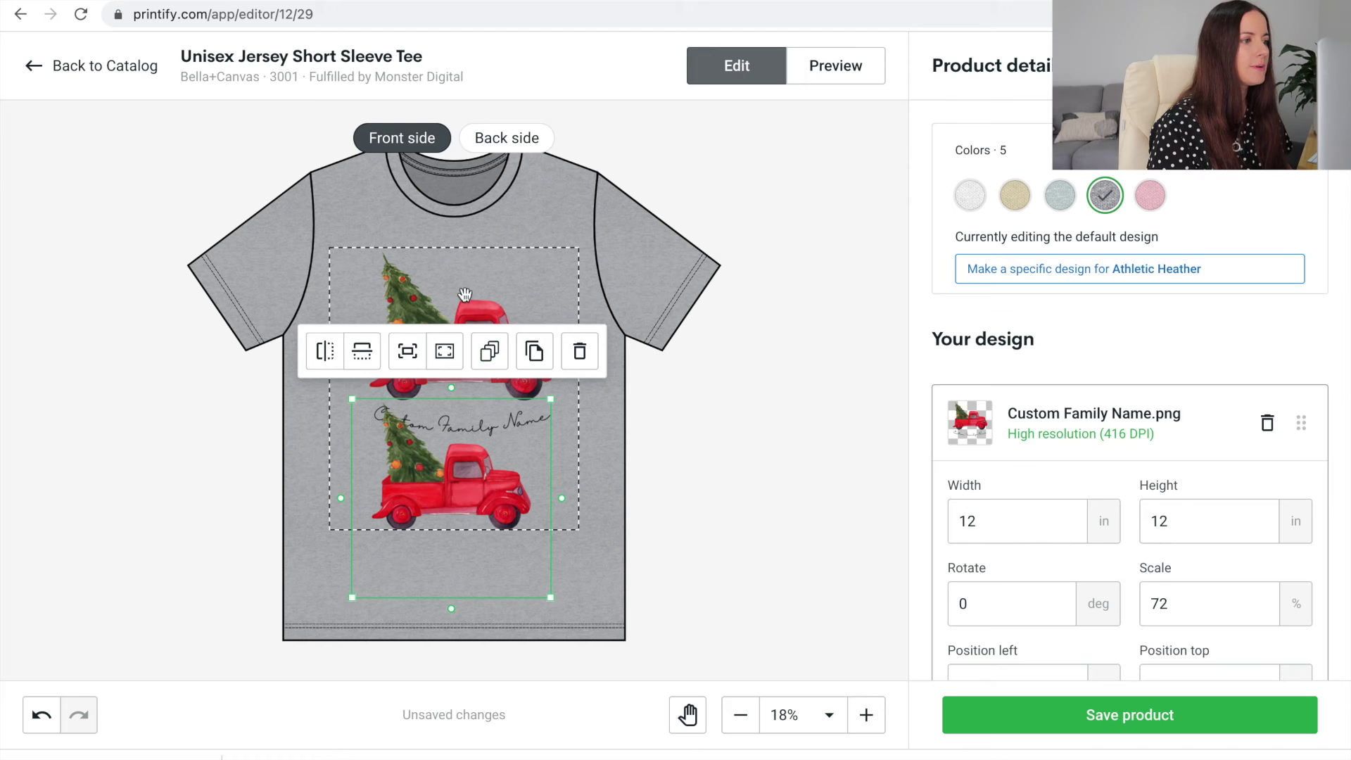
left_click(549, 256)
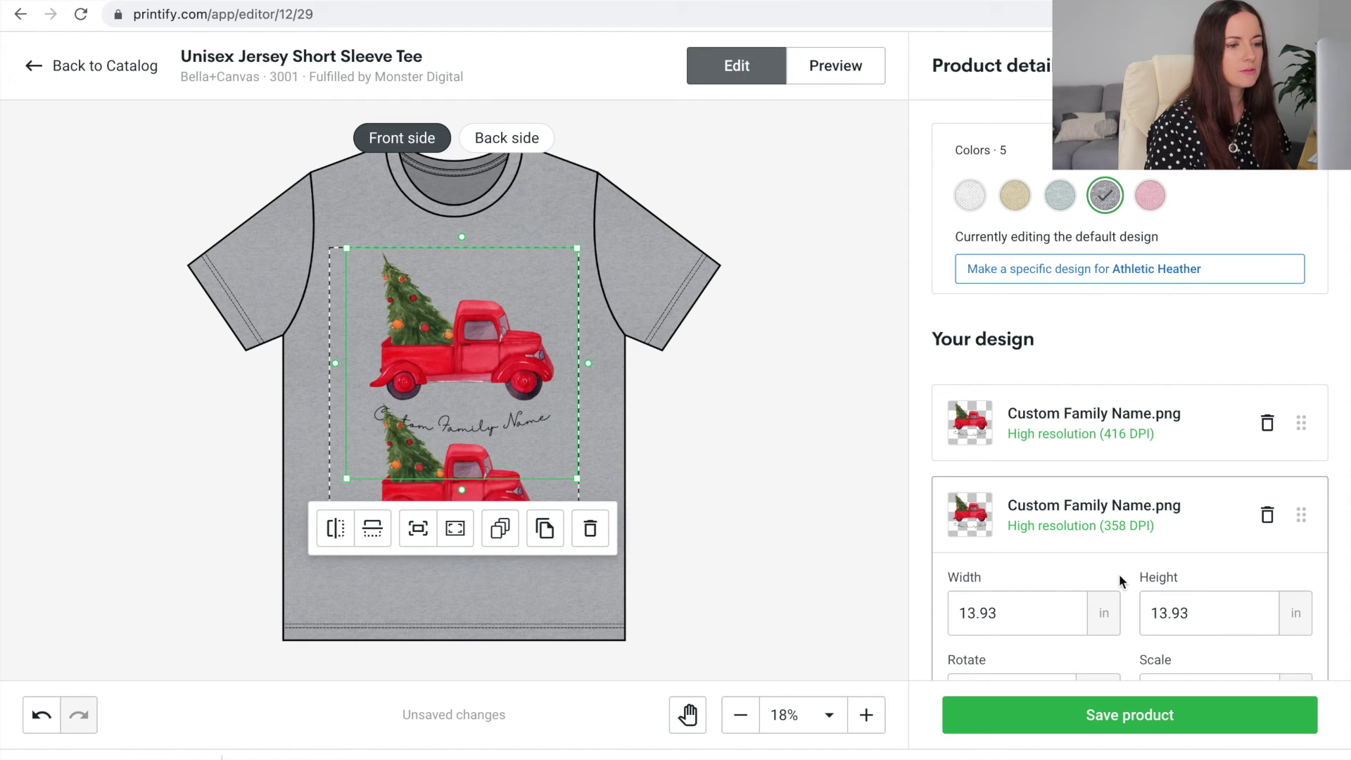
scroll(1119, 573, "down", 3)
left_click(1021, 607)
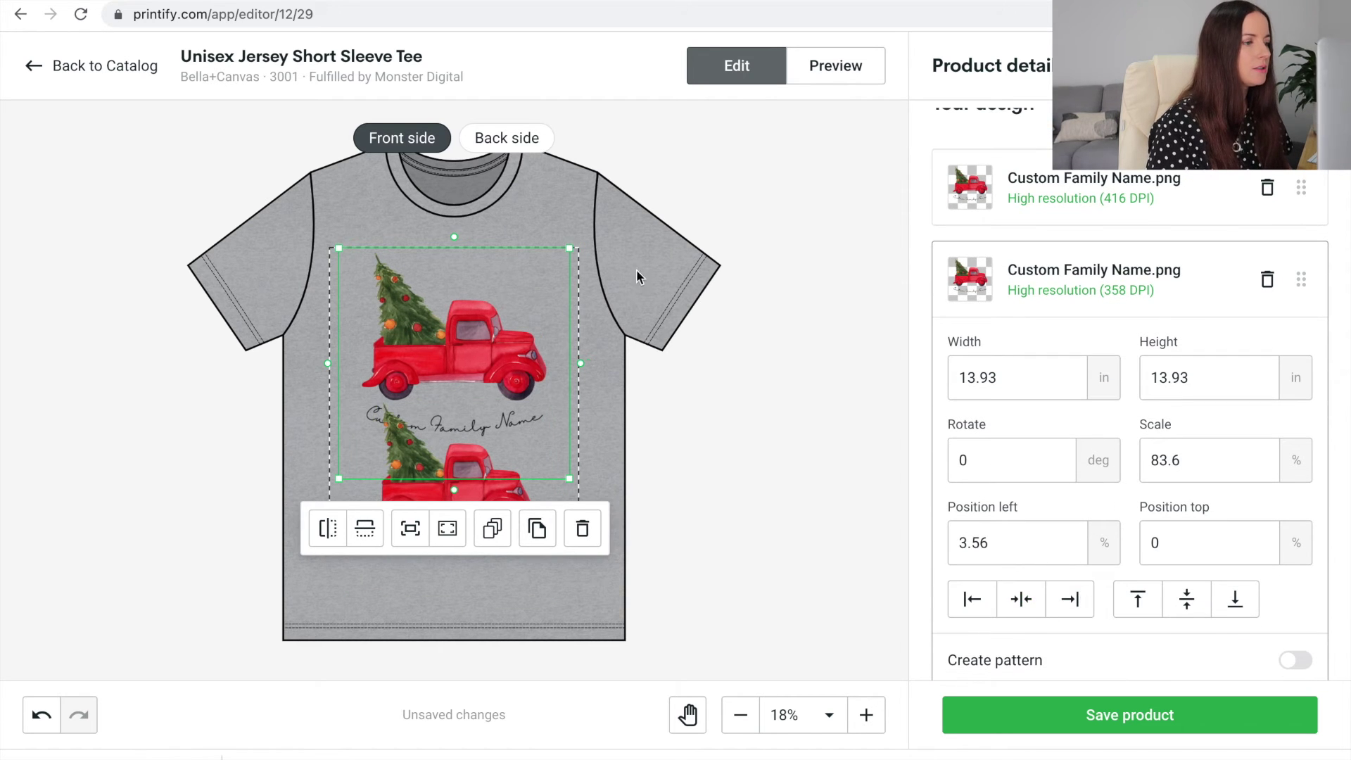
left_click(486, 498)
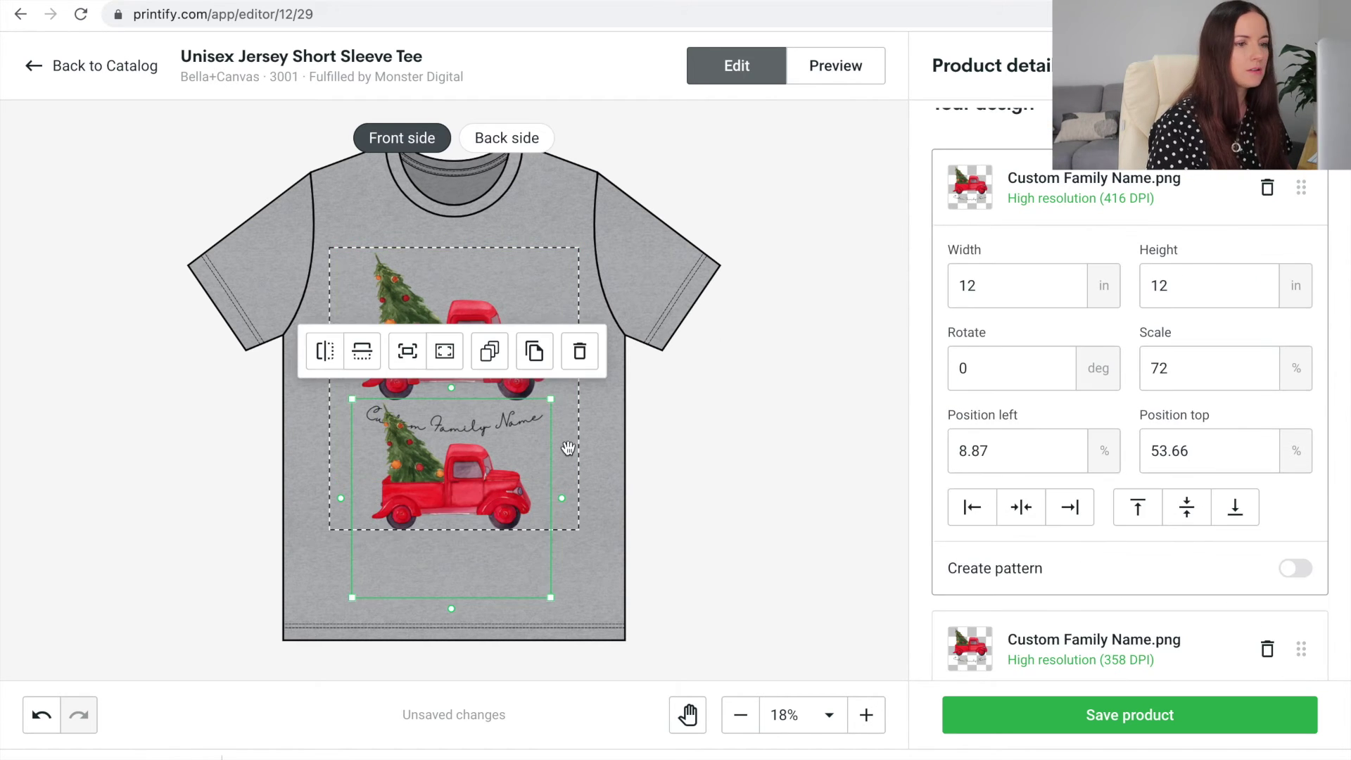
left_click(1022, 509)
left_click_drag(400, 551, 399, 477)
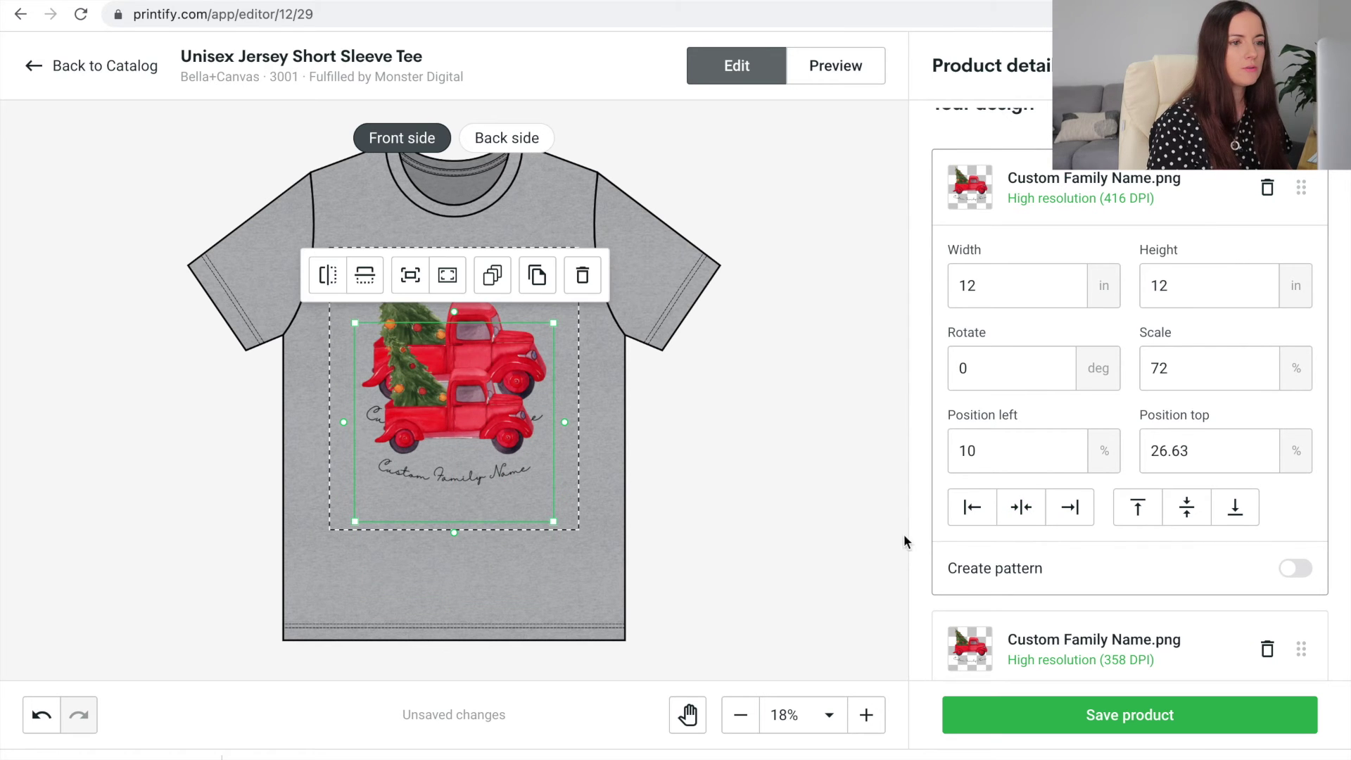
Step: Set the larger layer's width to 14.3, delete the duplicate layer, and centre the truck horizontally
scroll(1062, 525, "down", 2)
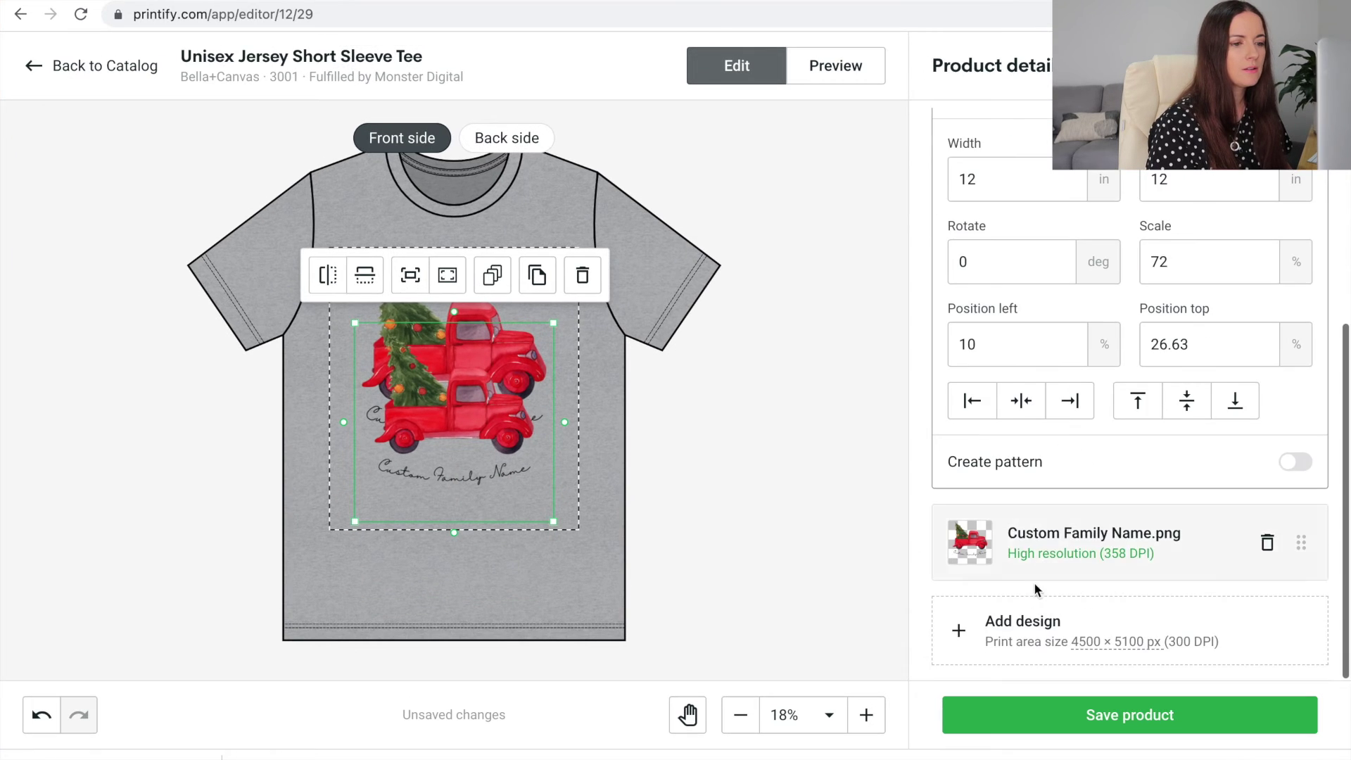
left_click(1032, 548)
left_click_drag(1013, 258, 922, 272)
type("14.3")
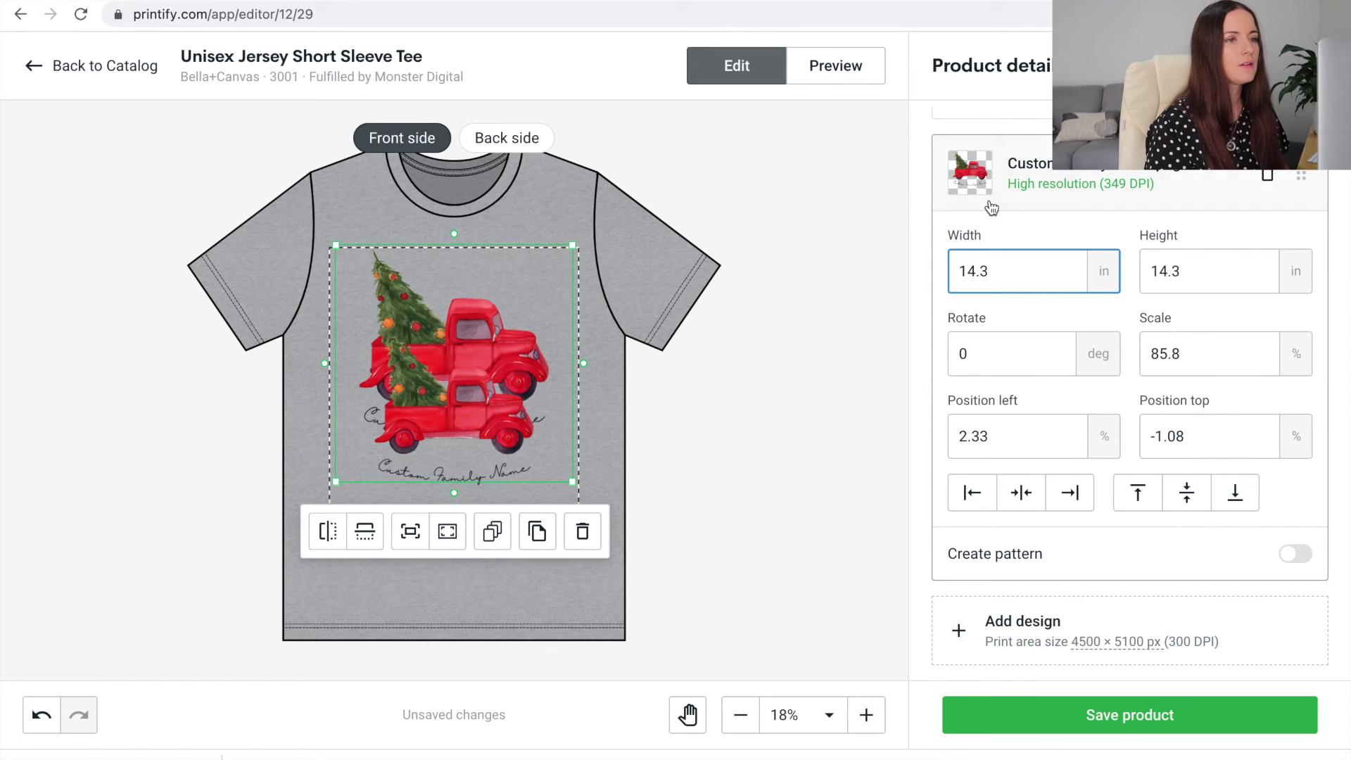
scroll(1092, 208, "up", 1)
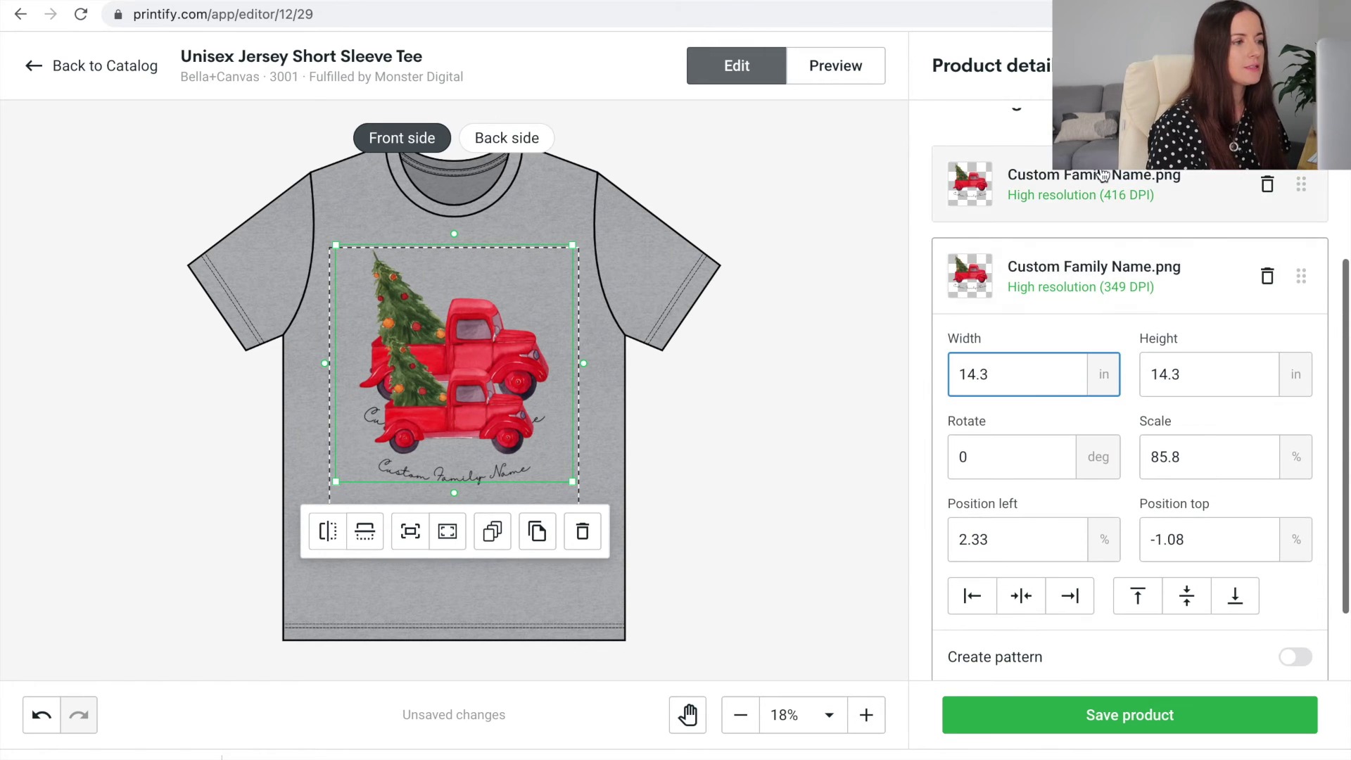
left_click(1081, 190)
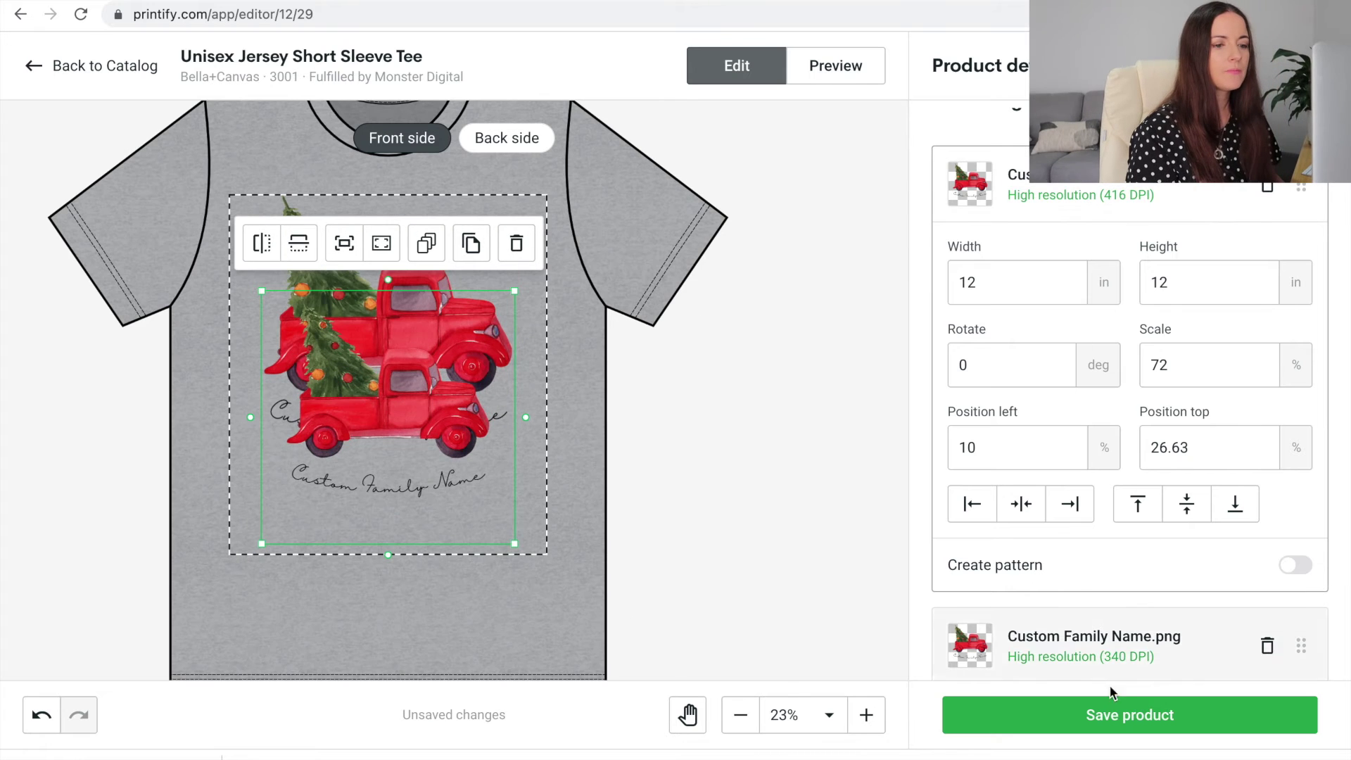
left_click(1269, 189)
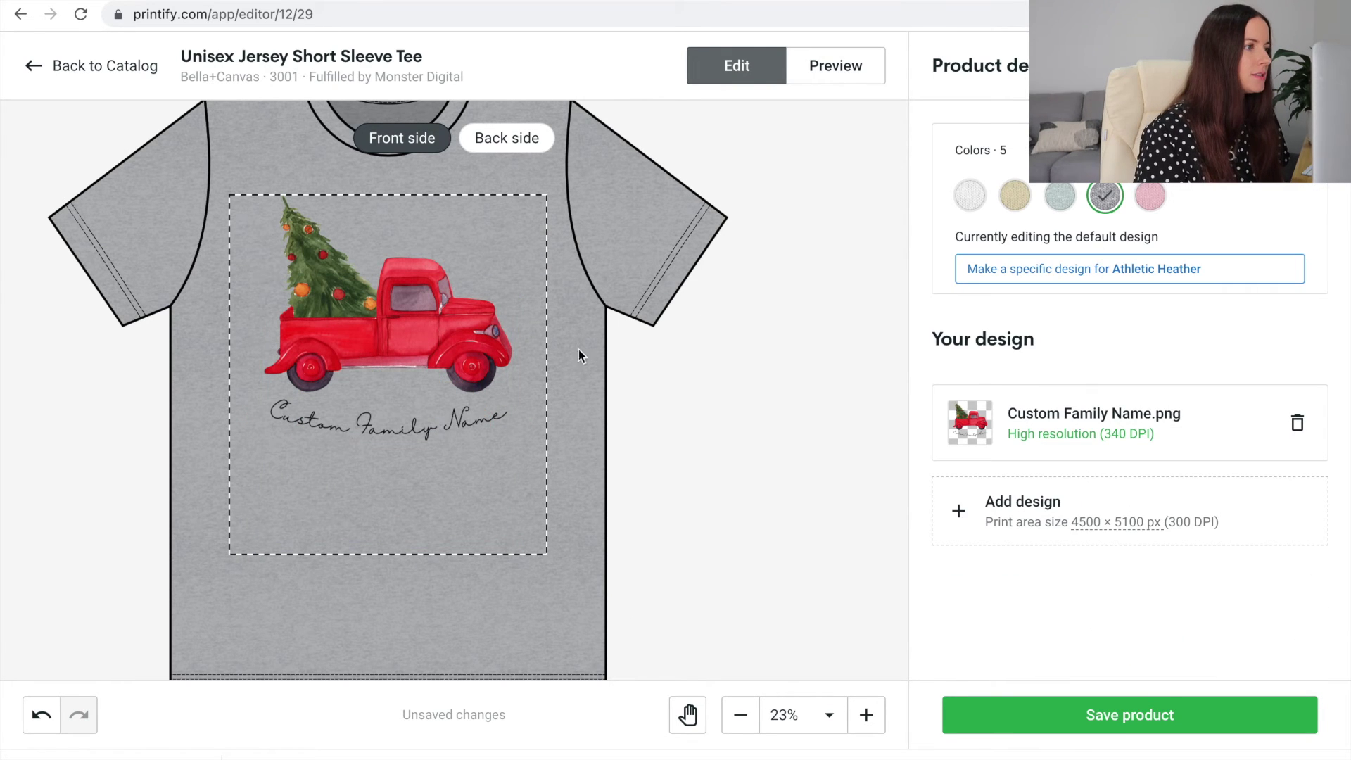
left_click_drag(433, 329, 437, 332)
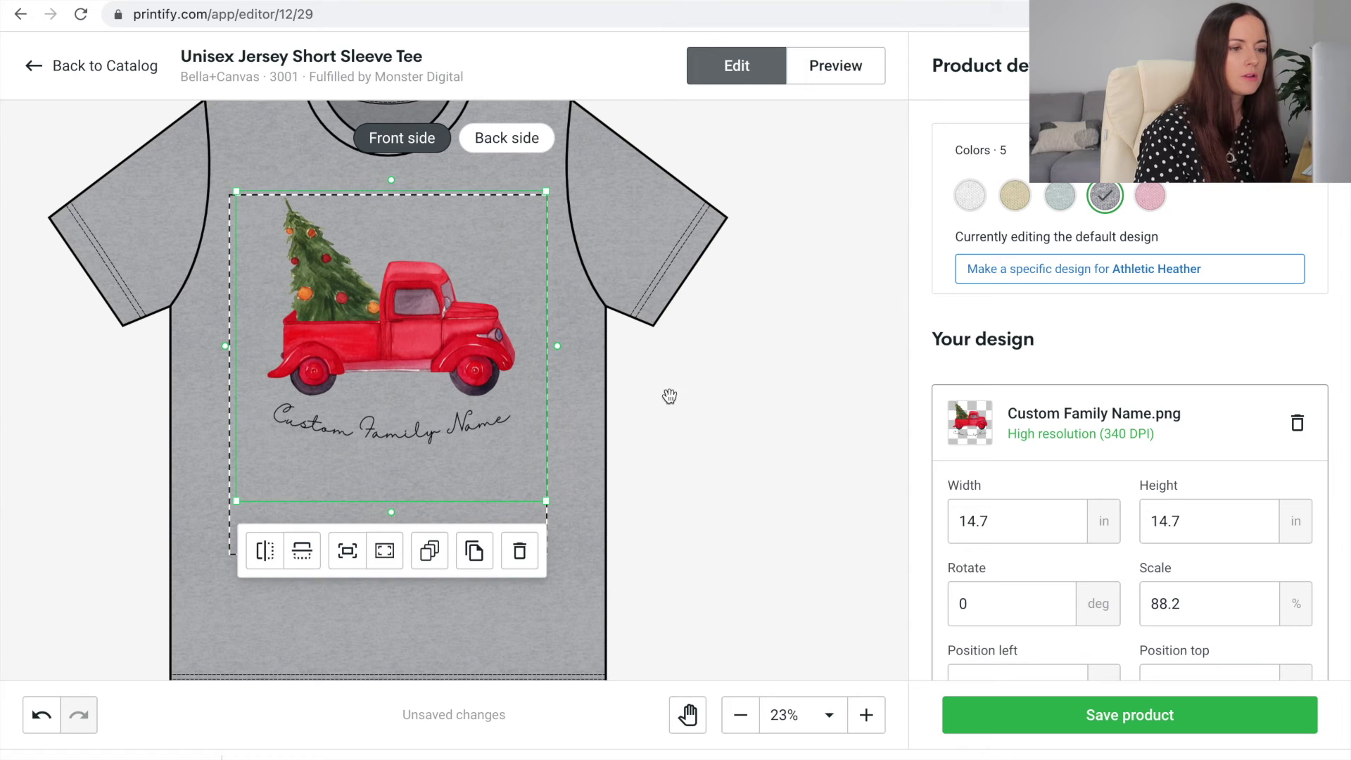
scroll(1059, 520, "down", 1)
scroll(1058, 519, "down", 1)
left_click(1022, 588)
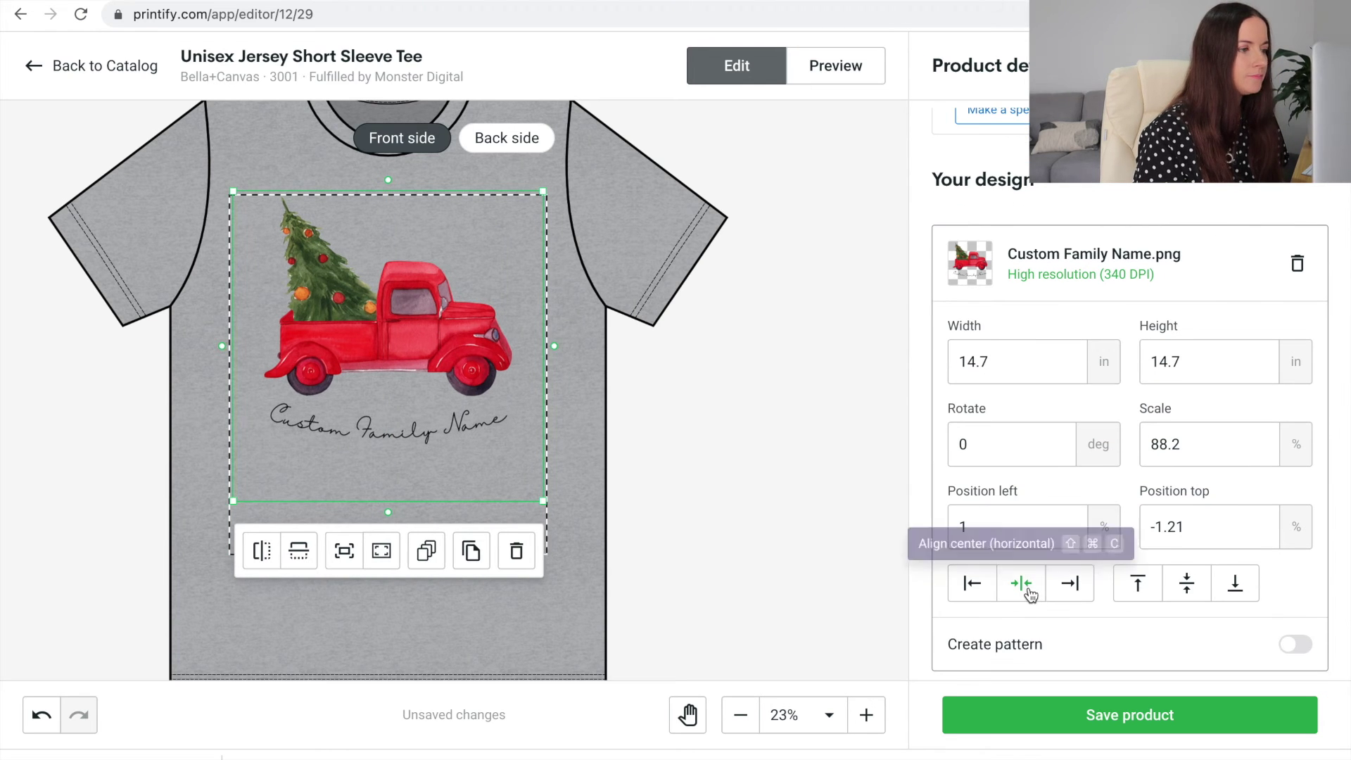
Step: Save the tee product and capture a screenshot of its mockups
left_click(1112, 724)
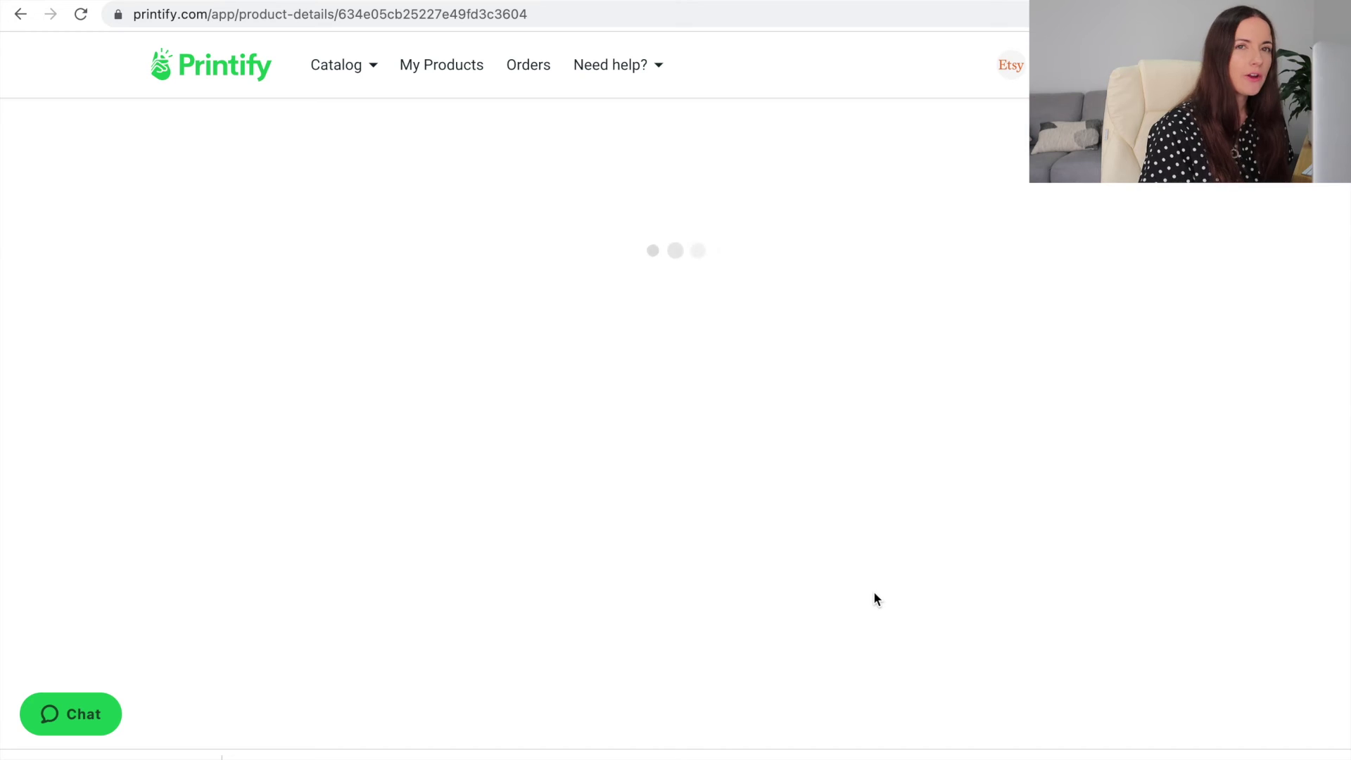
scroll(873, 598, "down", 2)
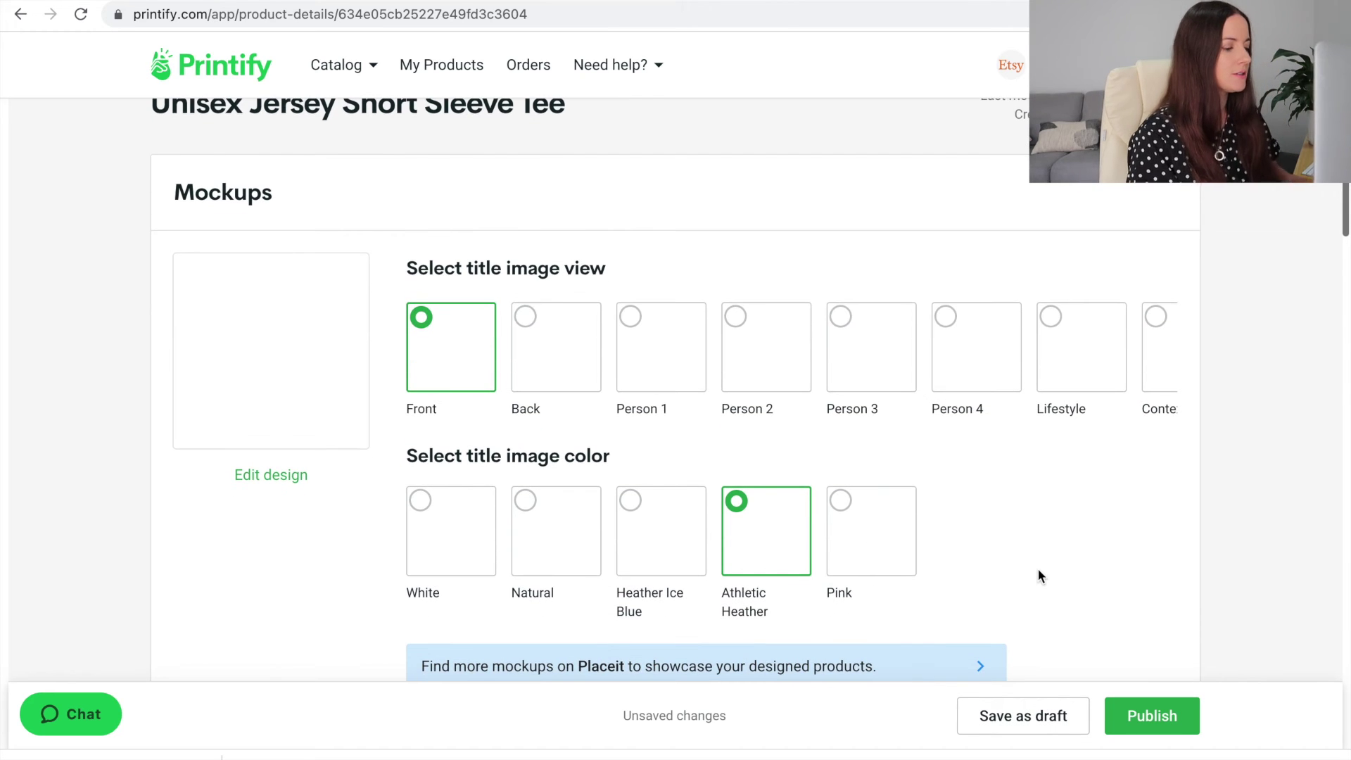
key("super+shift+4")
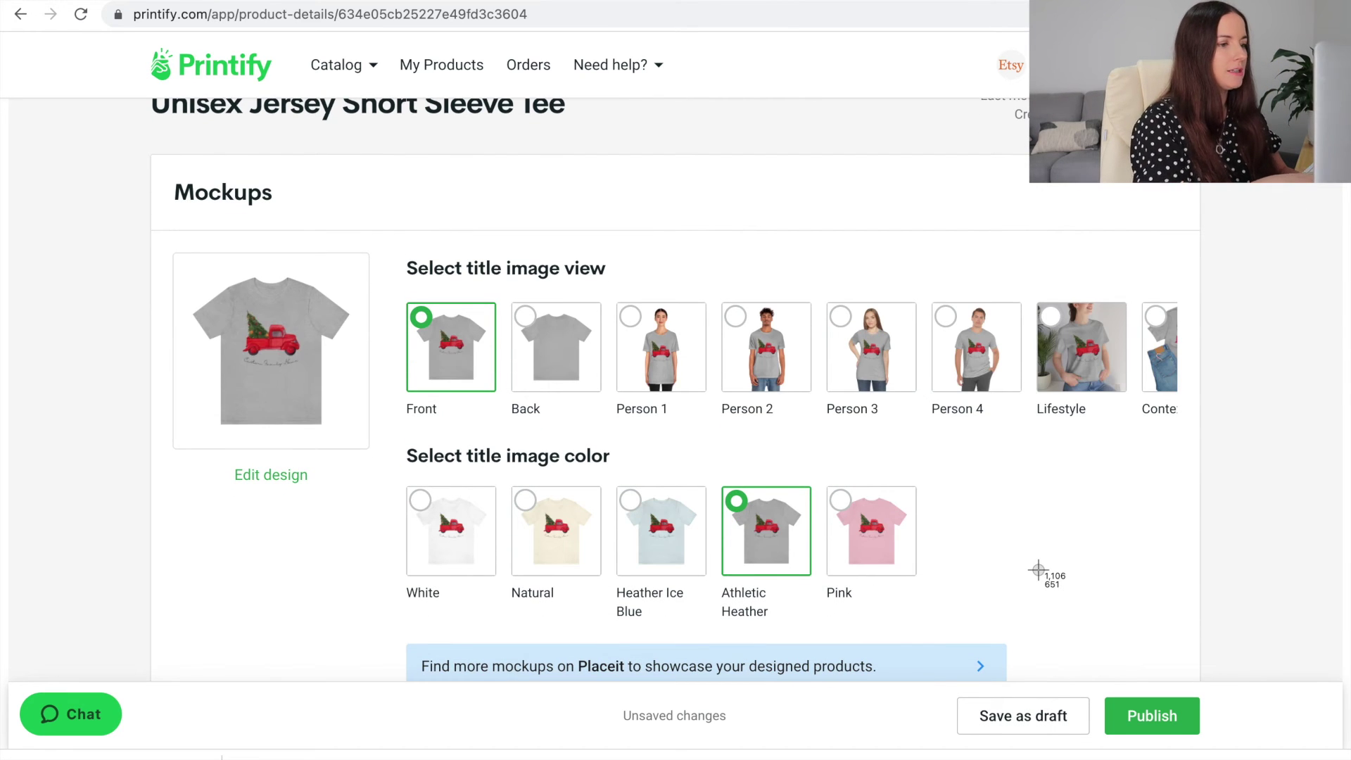
left_click_drag(383, 439, 987, 636)
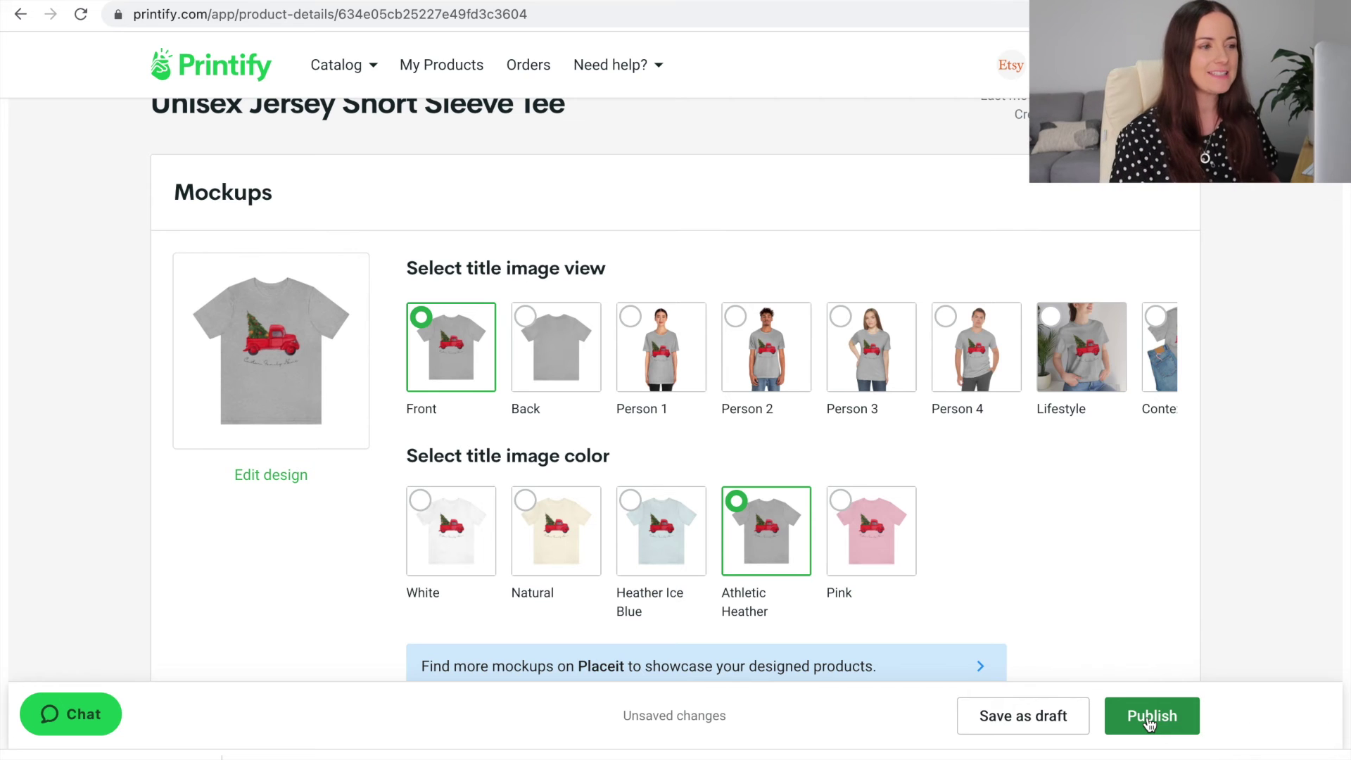
scroll(1193, 604, "down", 4)
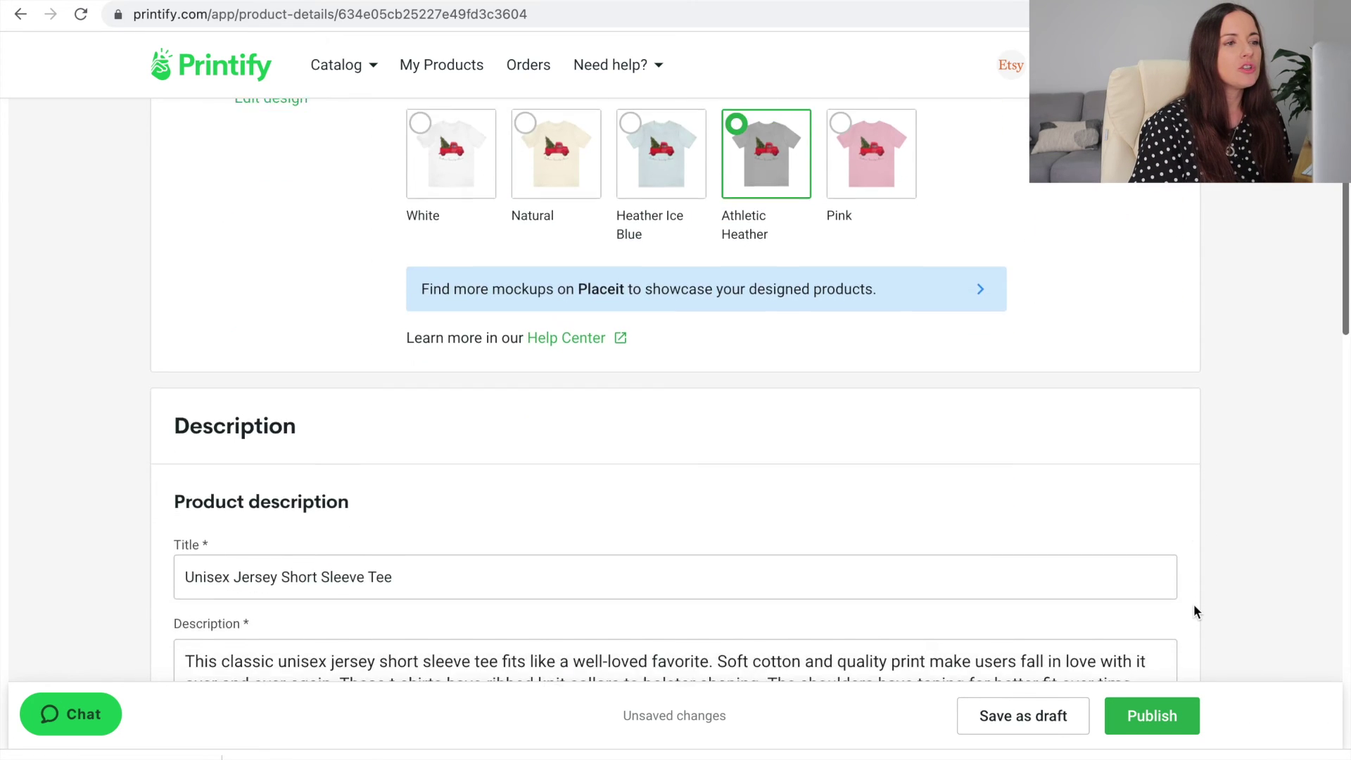
scroll(1194, 607, "up", 5)
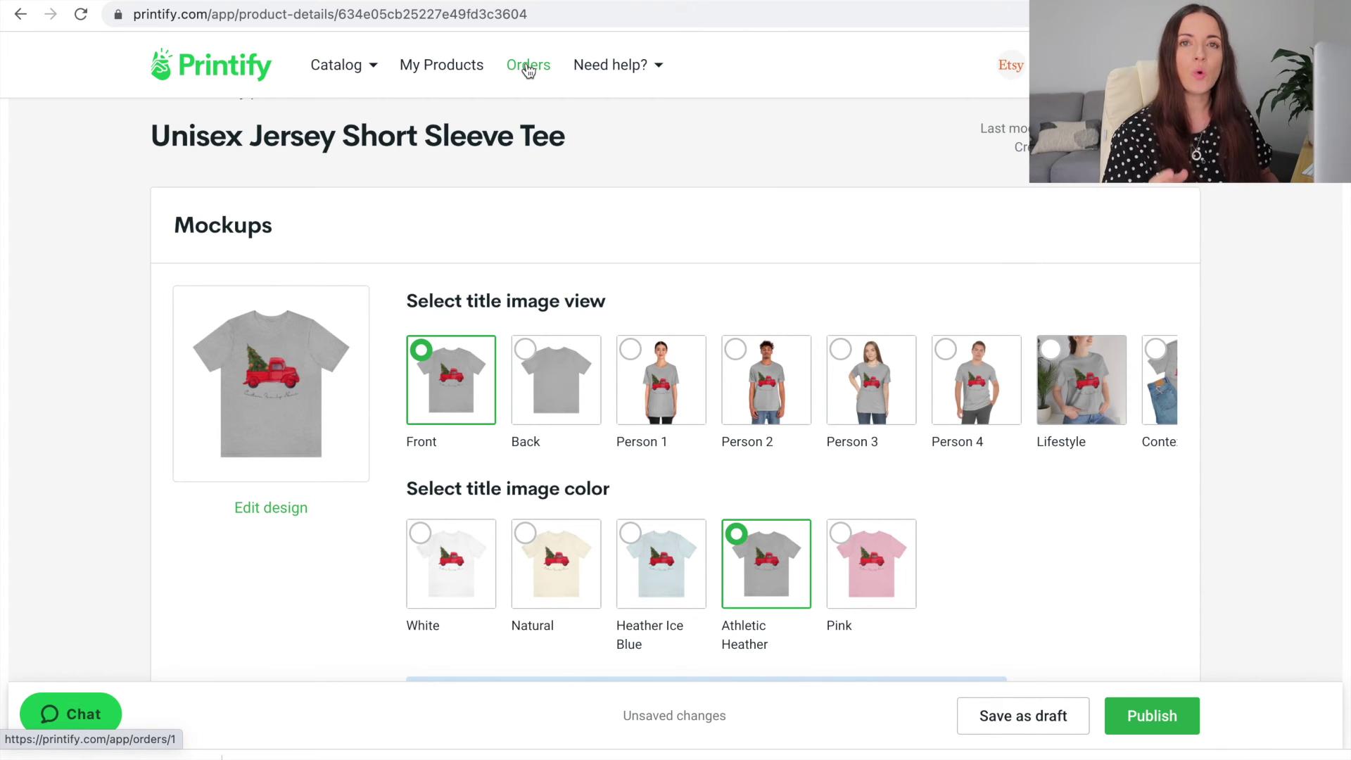
Step: Open the Spiral Notebook - Ruled Line from the catalog and start designing it
left_click(528, 67)
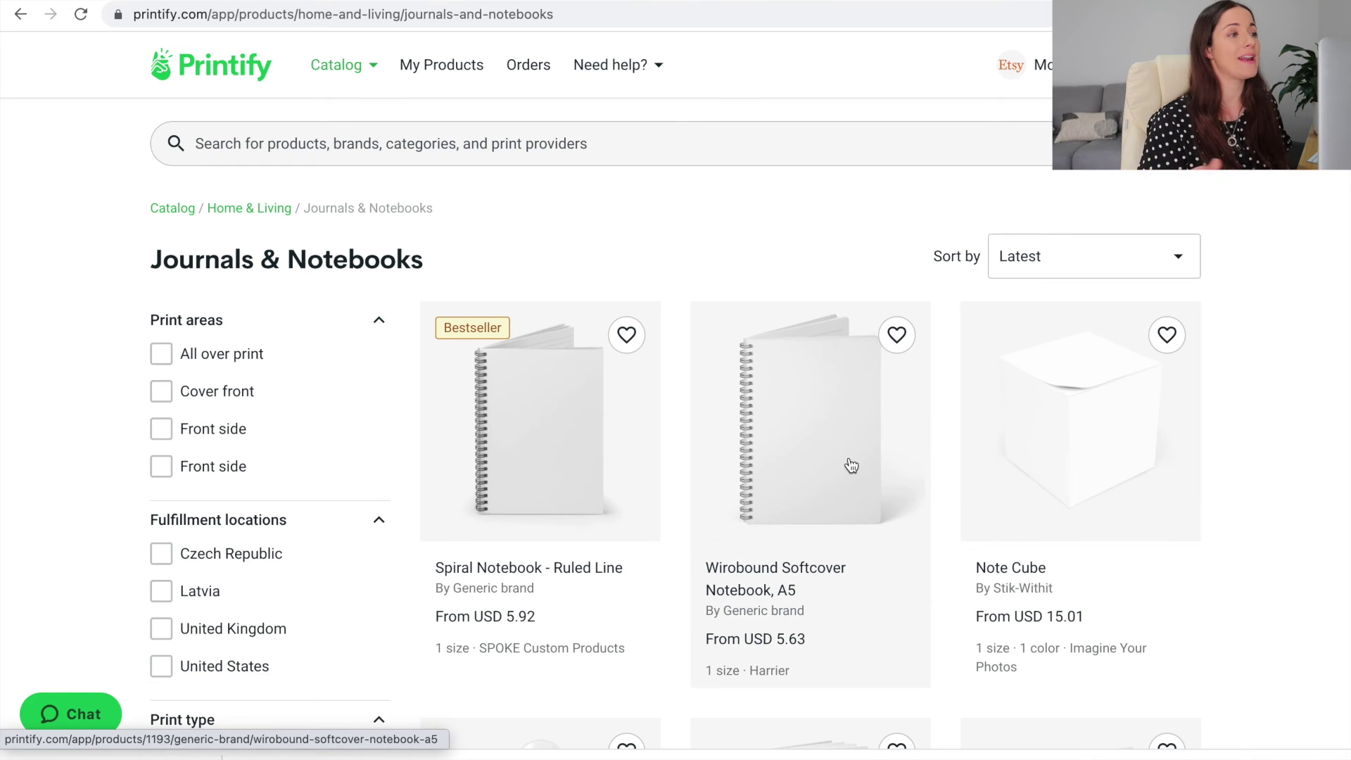
left_click(527, 437)
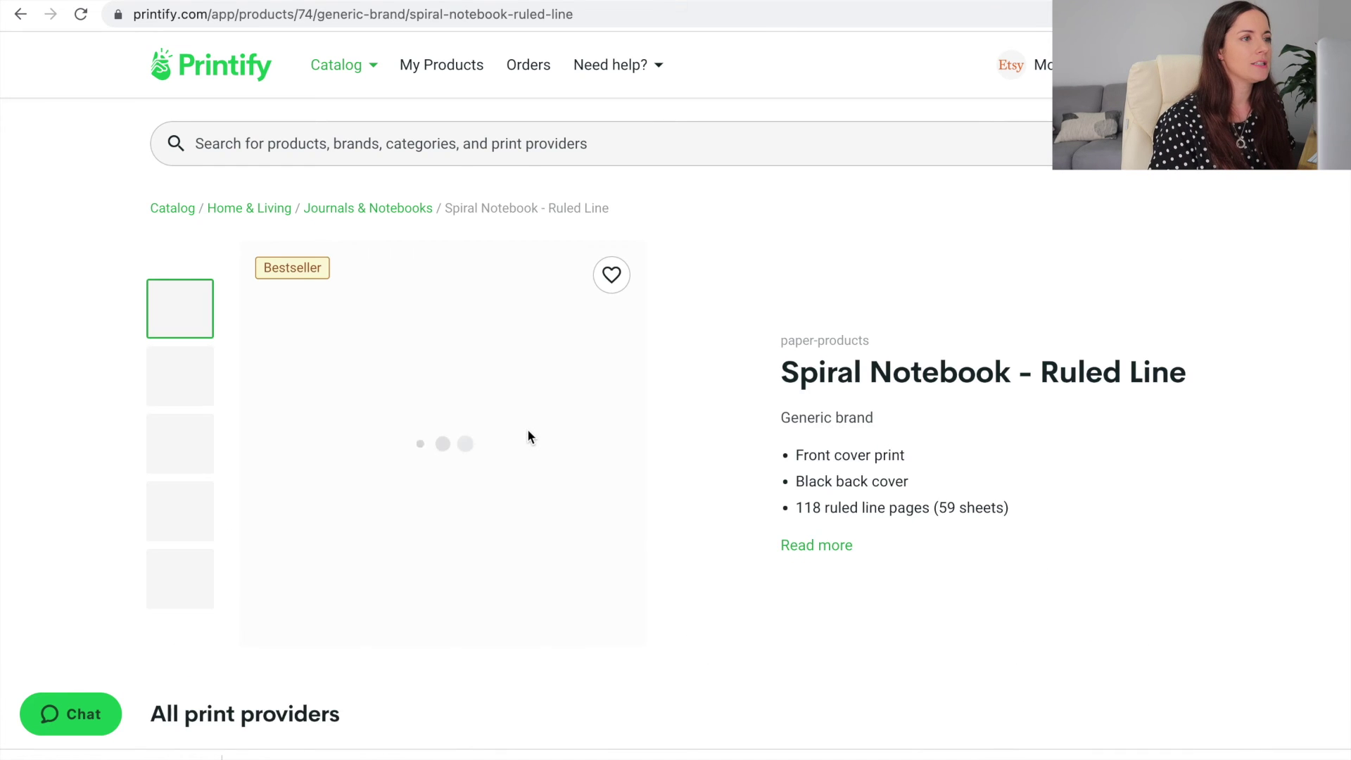
scroll(529, 437, "down", 2)
left_click(1102, 629)
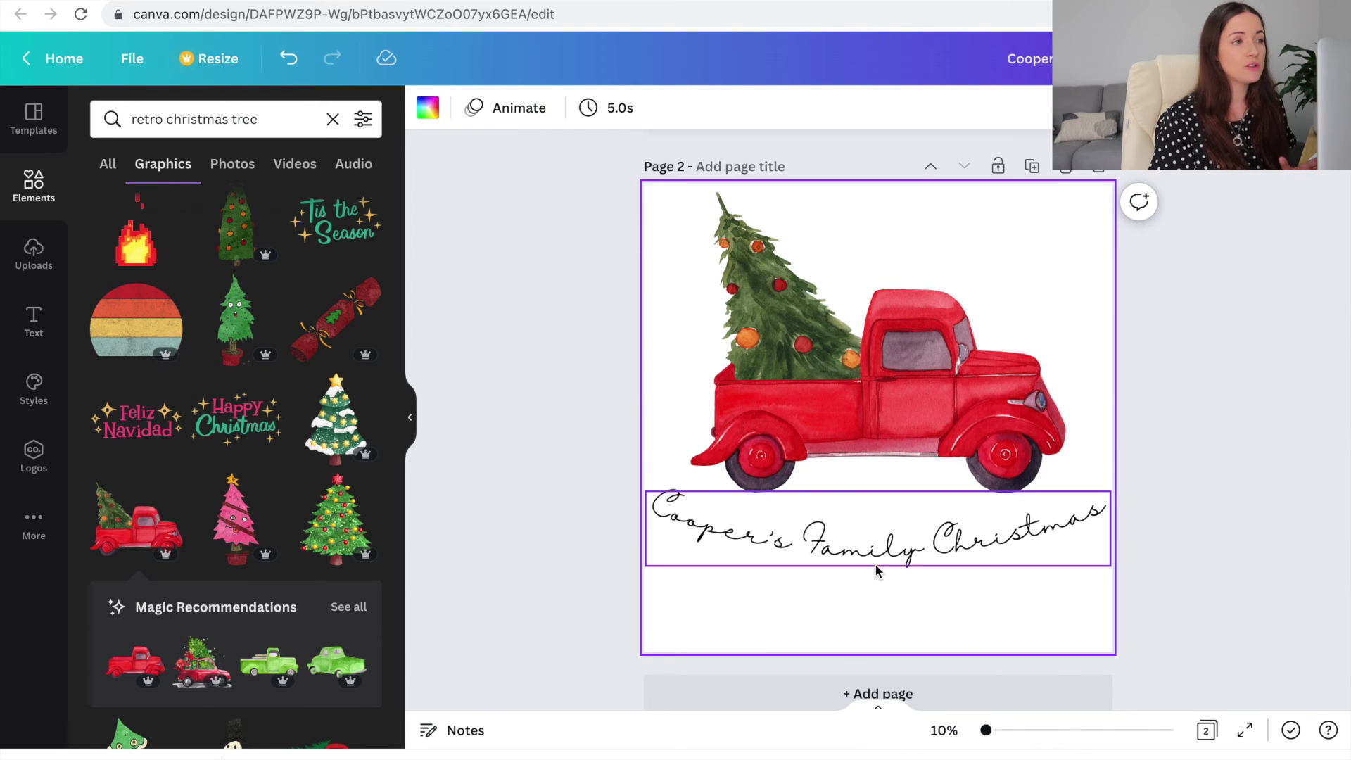
Step: Delete the family-name script text from page 2 and download the truck as a PNG named Truck
left_click(876, 564)
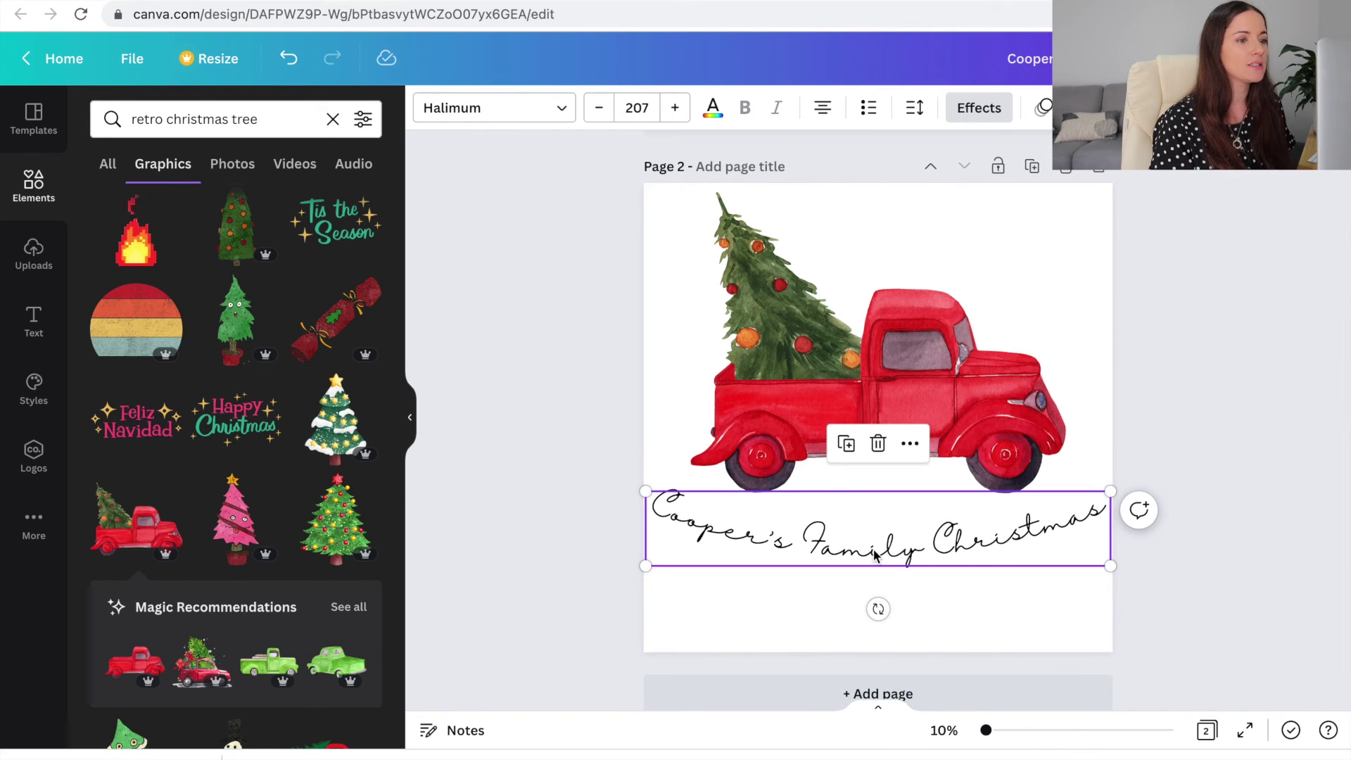
key("Delete")
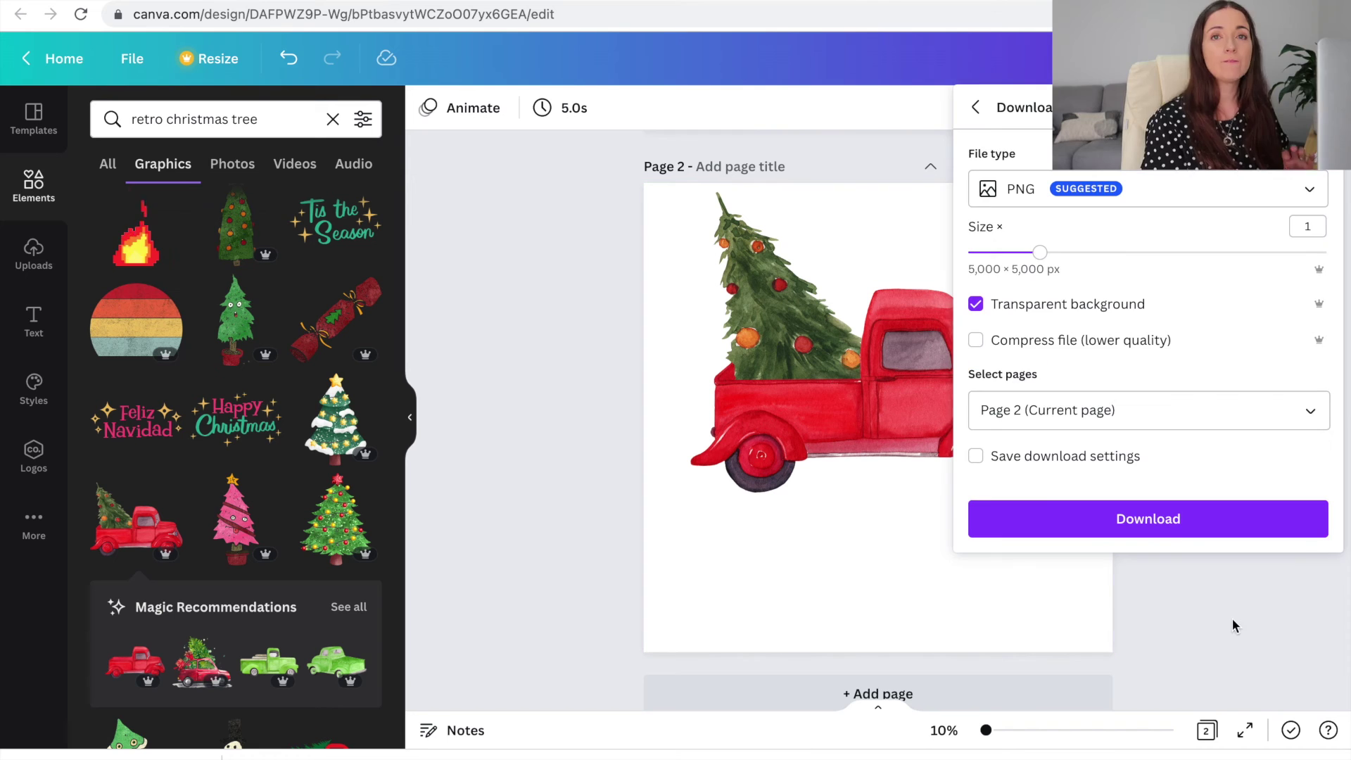
left_click(1151, 519)
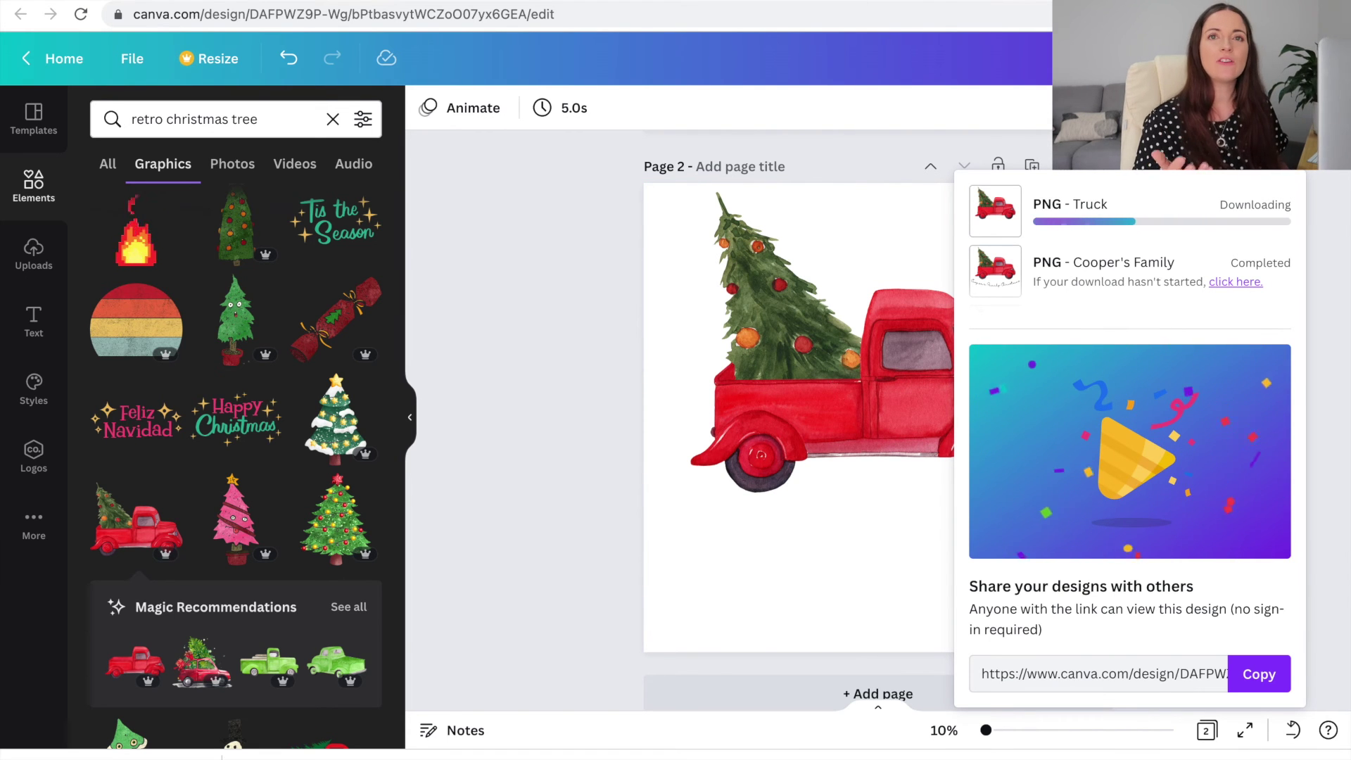
Step: Upload Truck.png to the notebook cover and add a Custom text layer, showing its font list
left_click(975, 2)
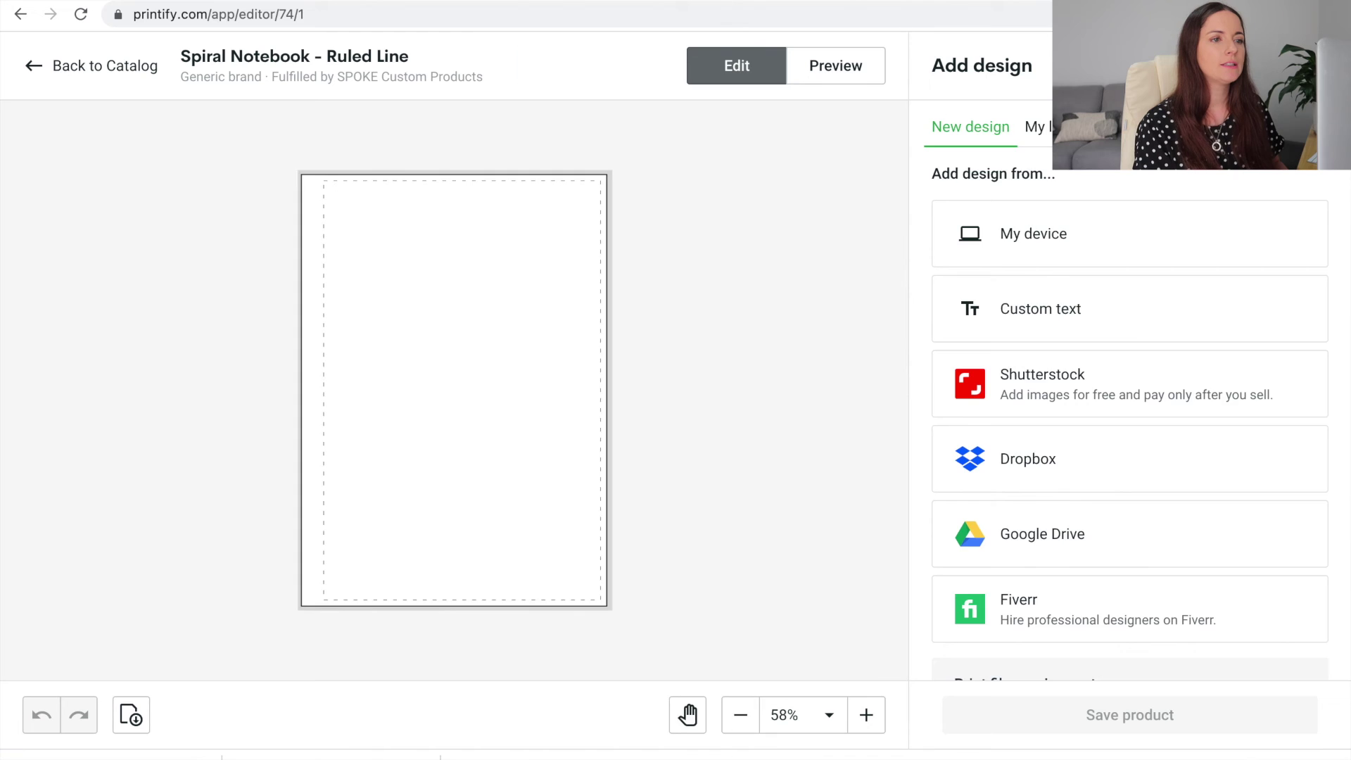
left_click(1009, 239)
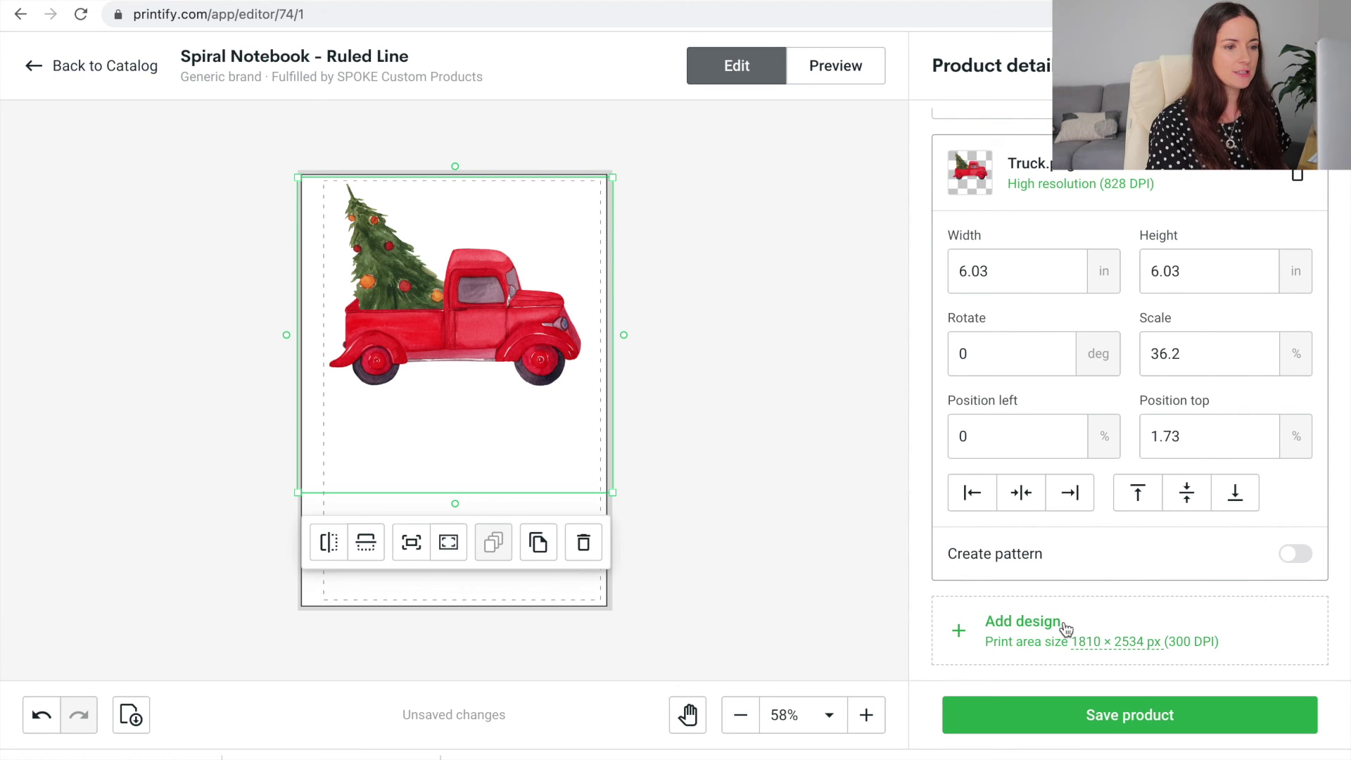
left_click(1065, 623)
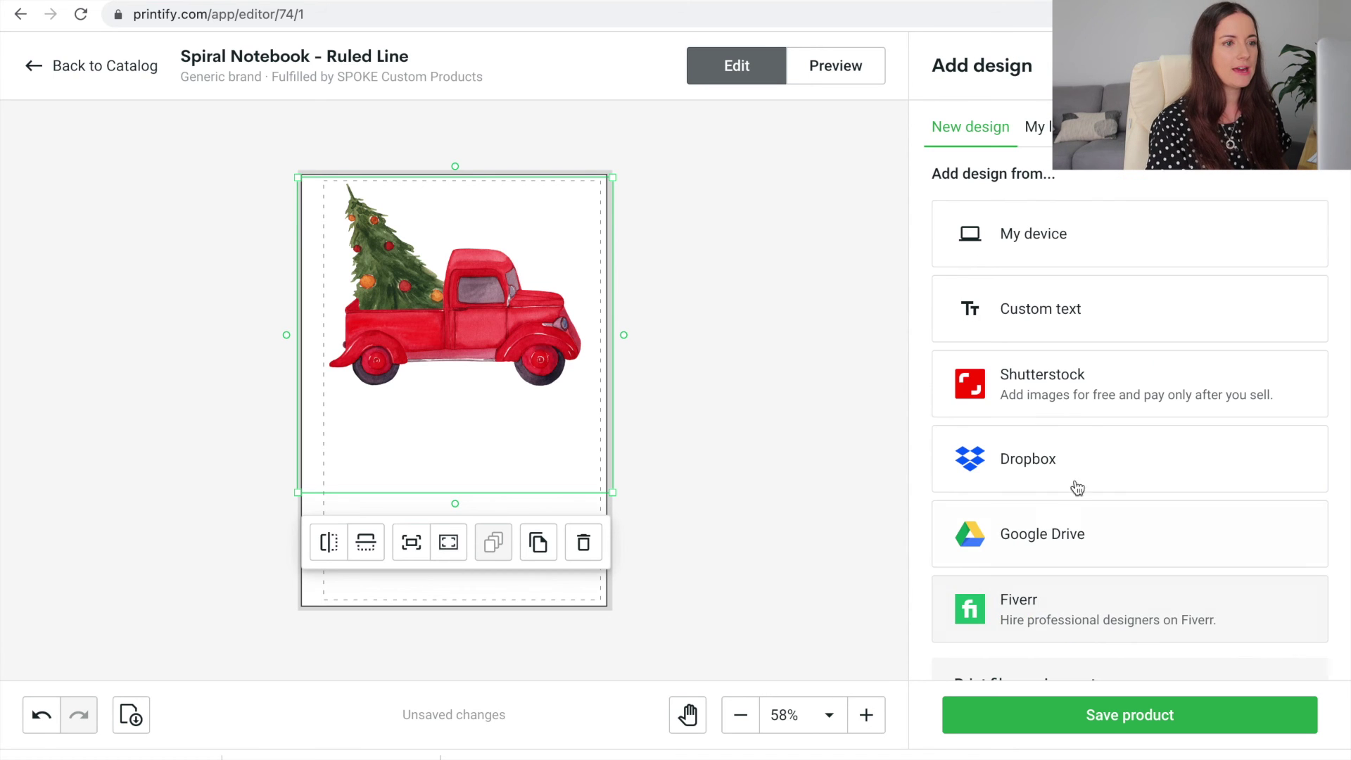
left_click(1066, 321)
left_click(350, 315)
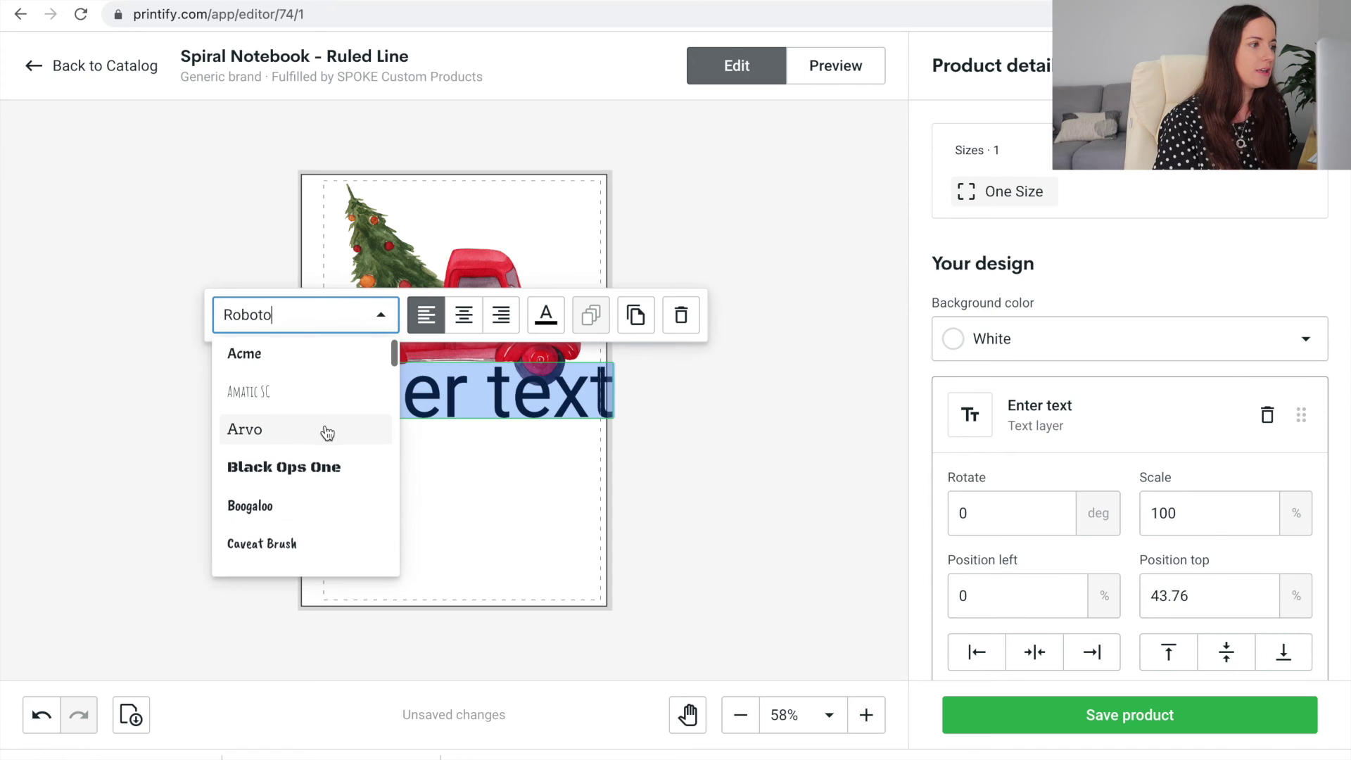
Step: Apply the Satisfy font and type the two-line title 'Cooper' / 'Family Memories'
scroll(326, 432, "down", 10)
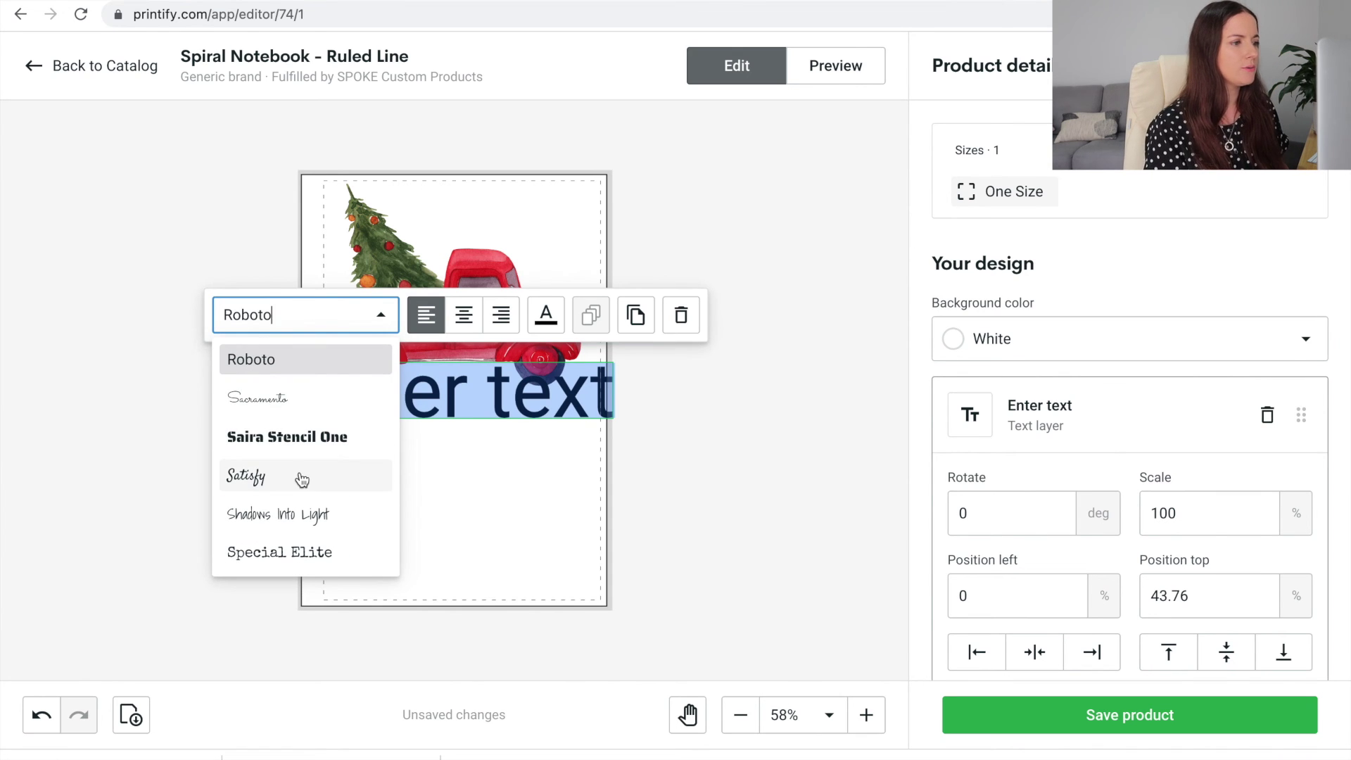
left_click(245, 475)
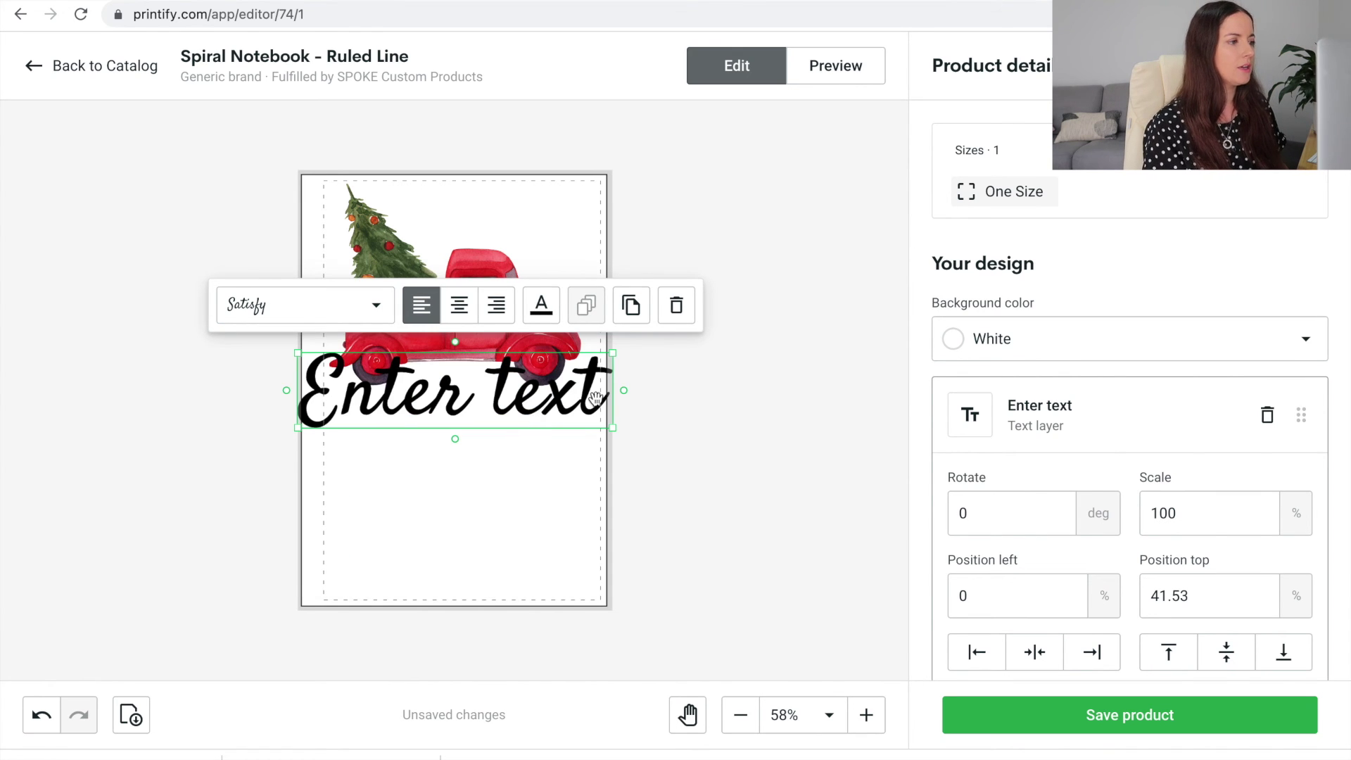
left_click_drag(596, 398, 311, 402)
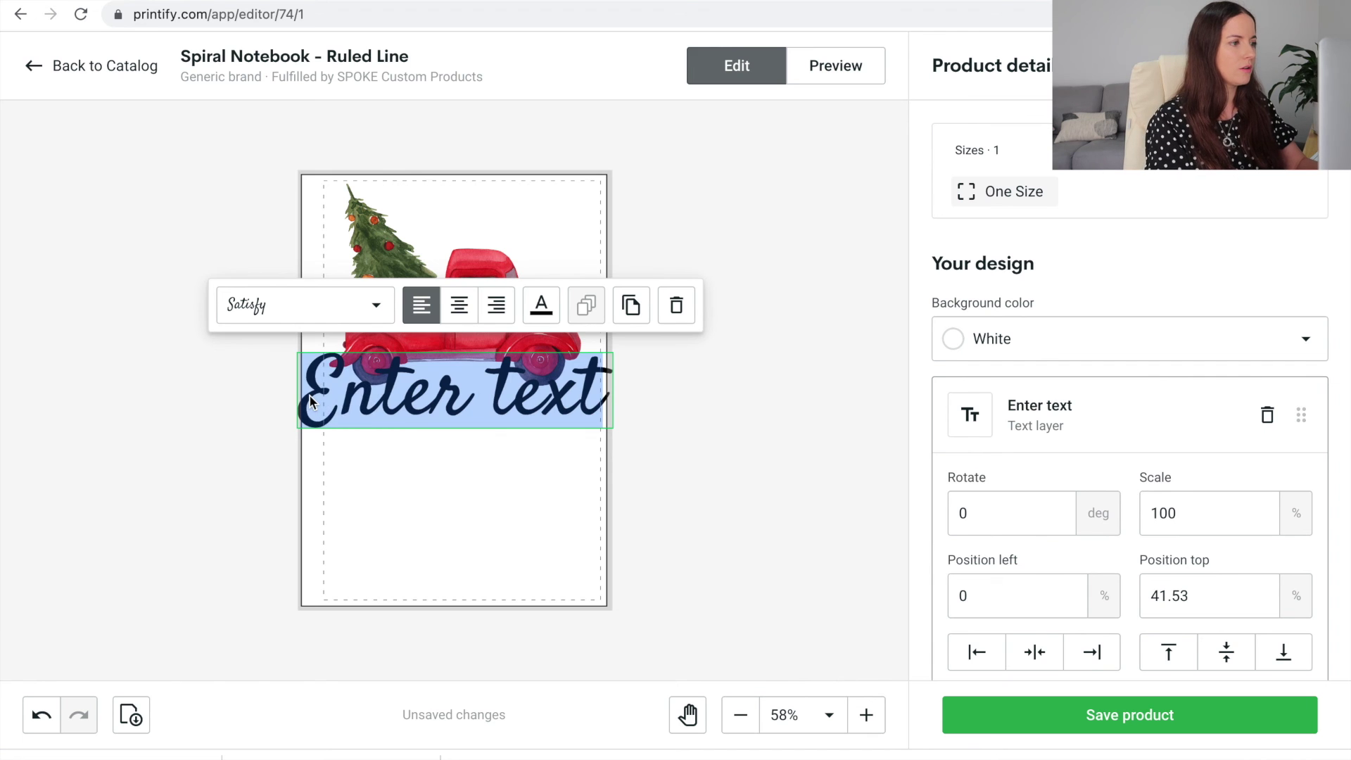
type("coope")
key("BackSpace")
key("BackSpace")
key("BackSpace")
key("BackSpace")
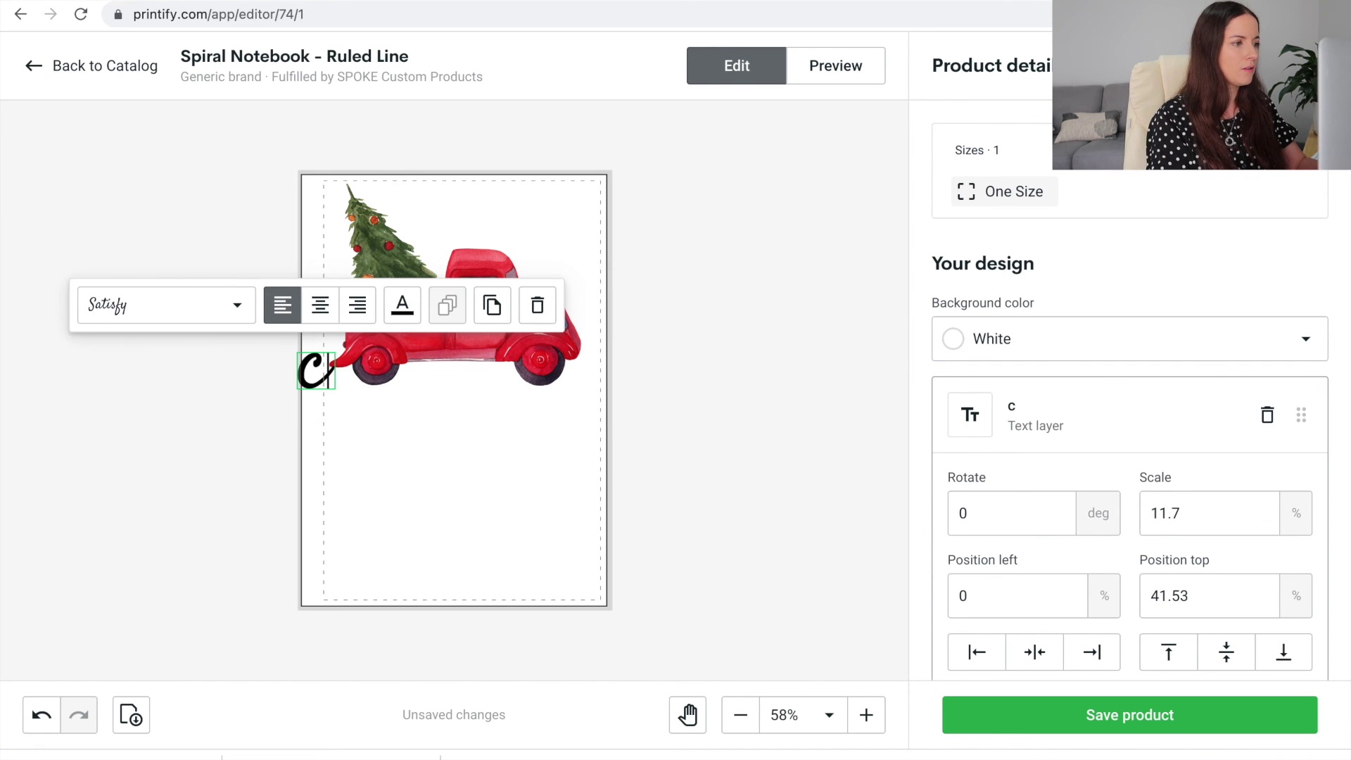
key("BackSpace")
type("Coop")
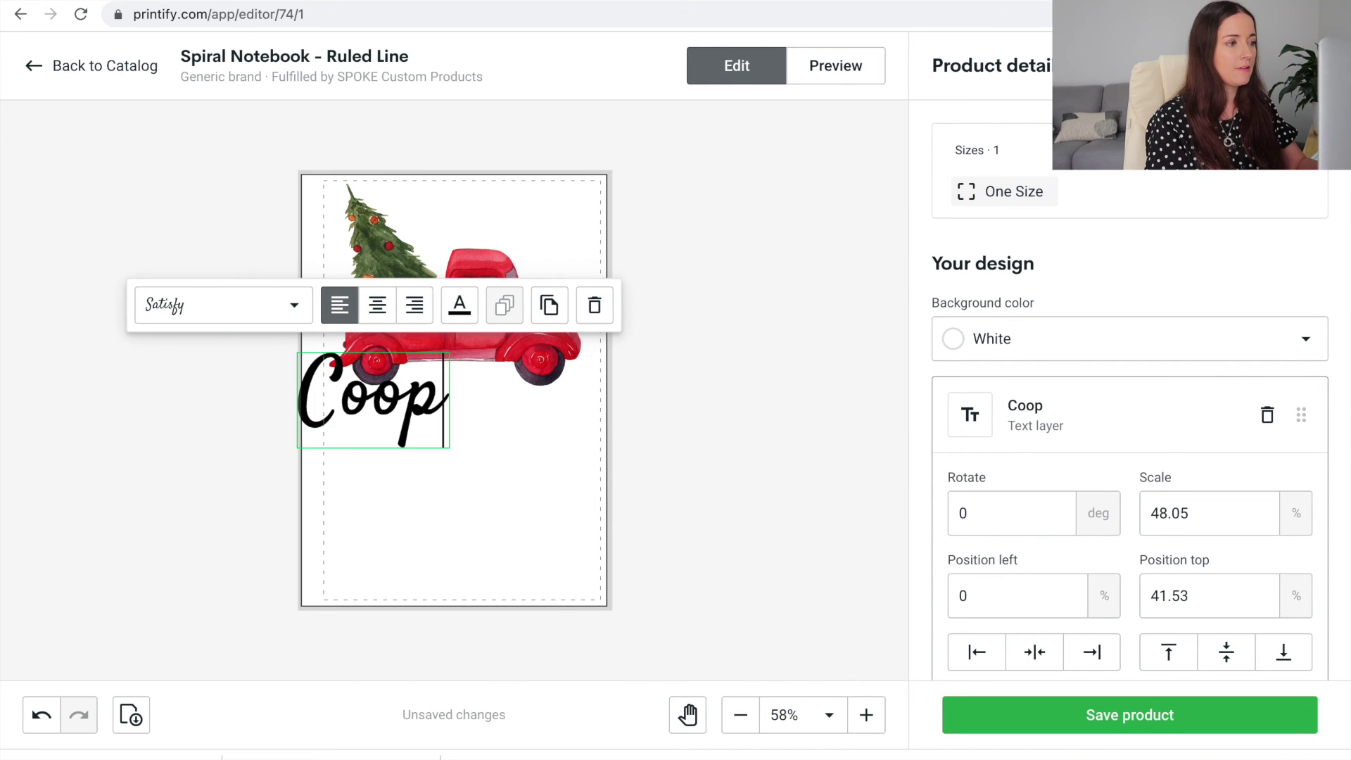
type("er")
key("Return")
type("F")
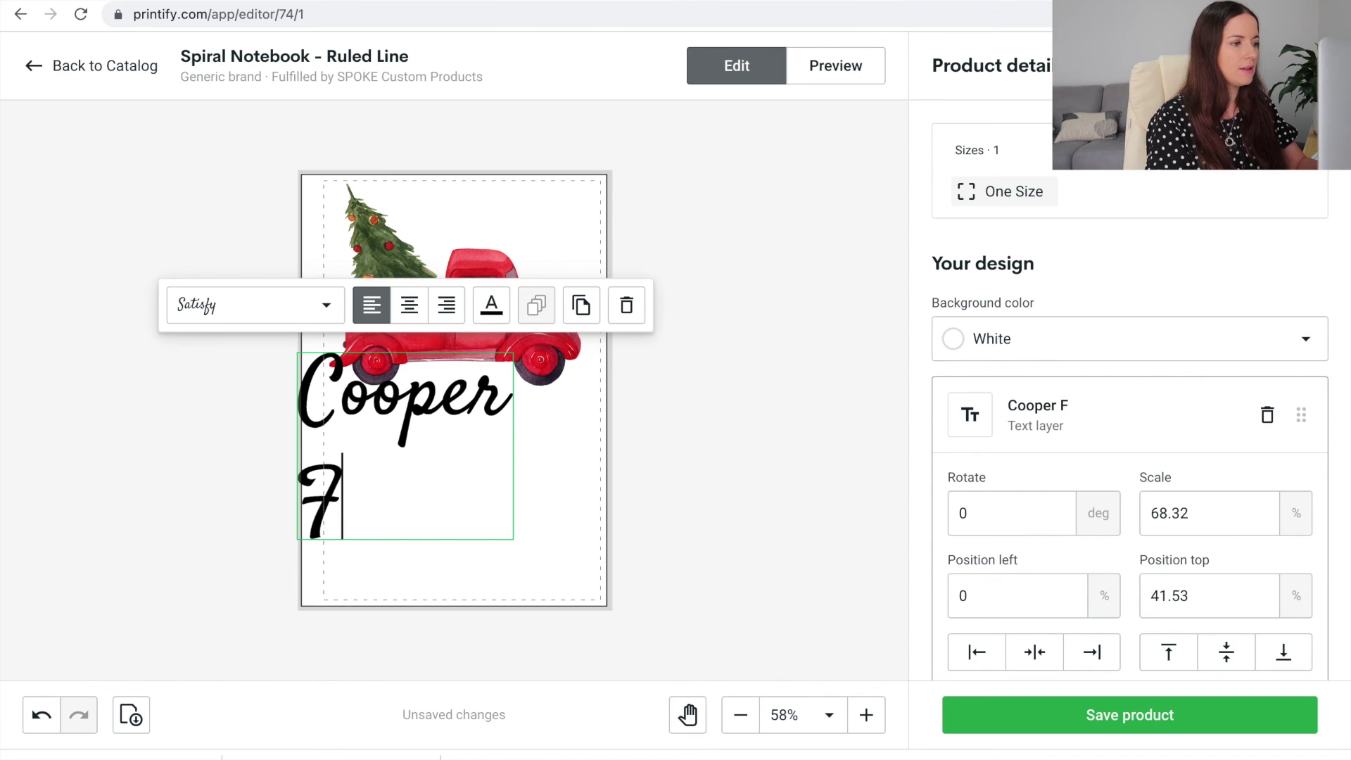
type("amily ME")
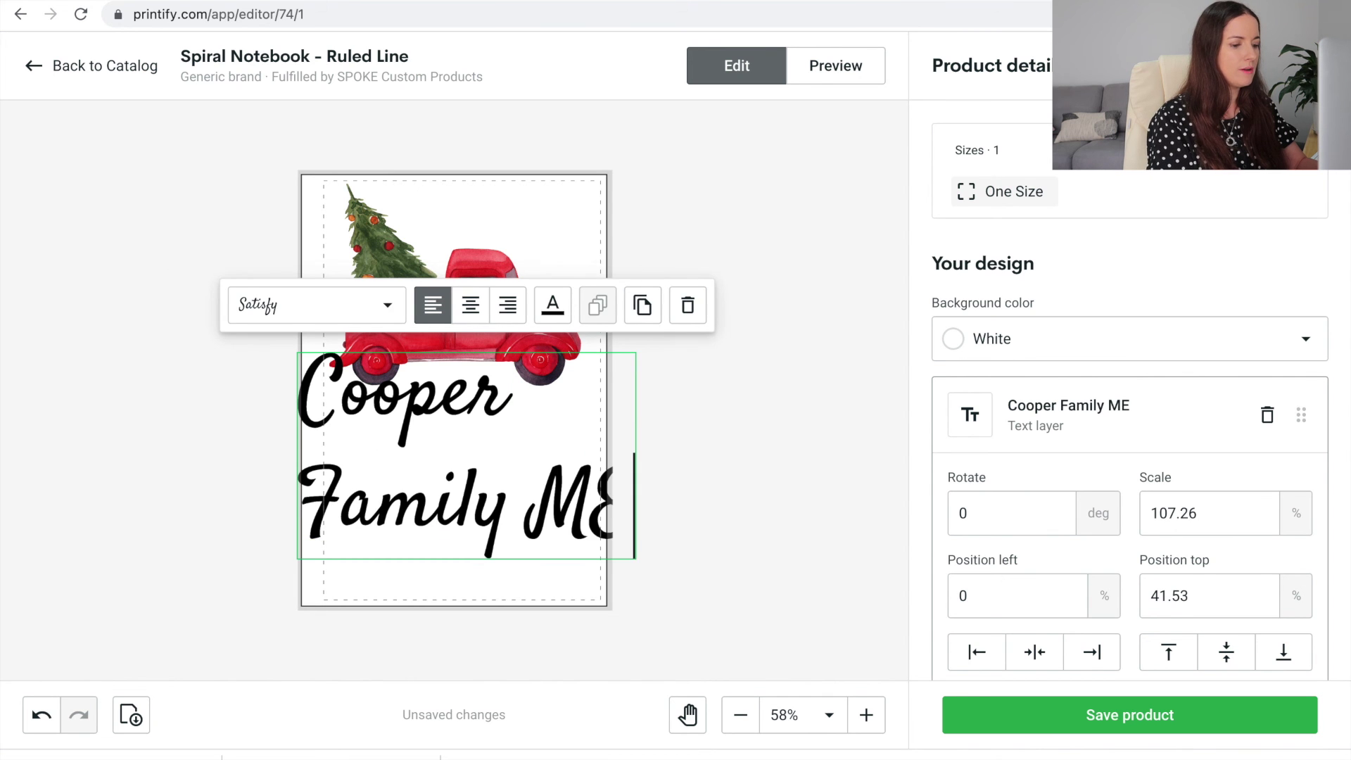
key("BackSpace")
type("emories")
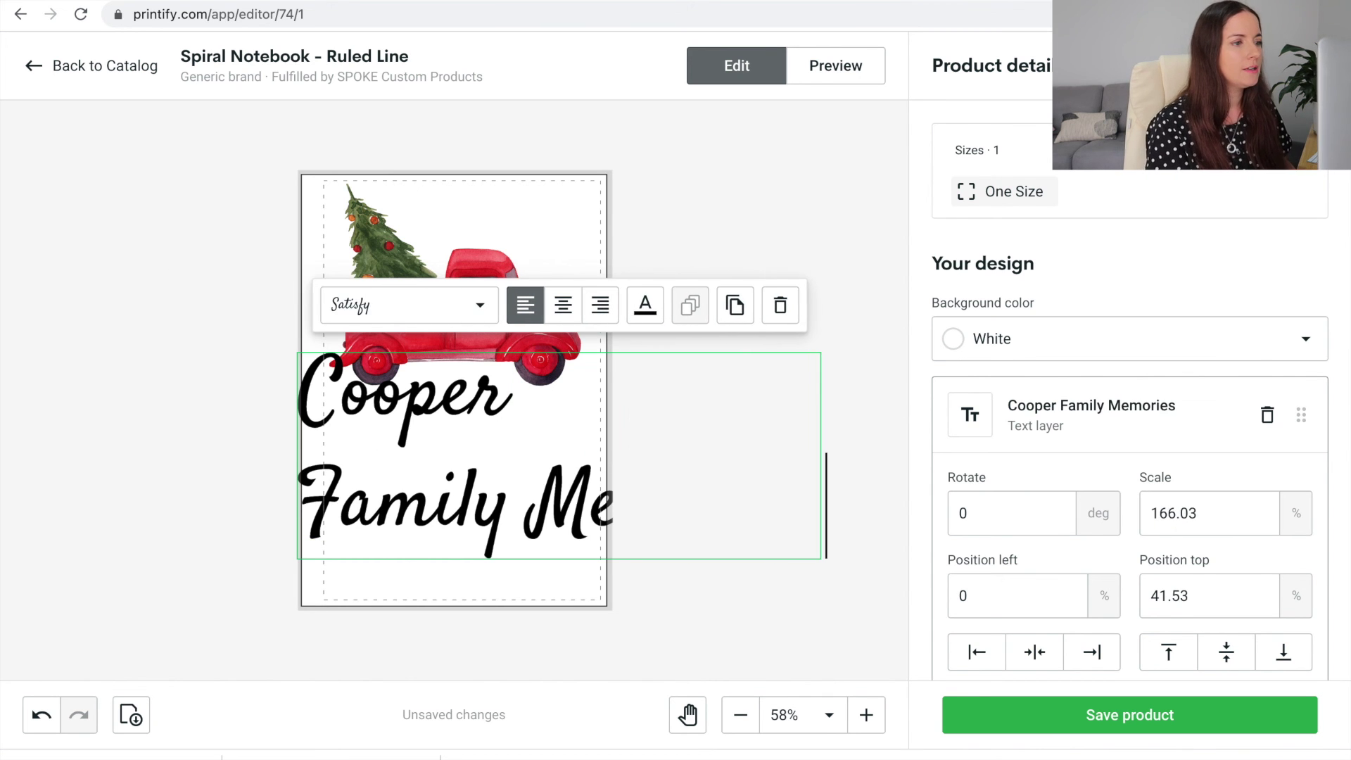
left_click_drag(789, 496, 352, 391)
Step: Change the title's text colour to red after trying white and pink
left_click(645, 310)
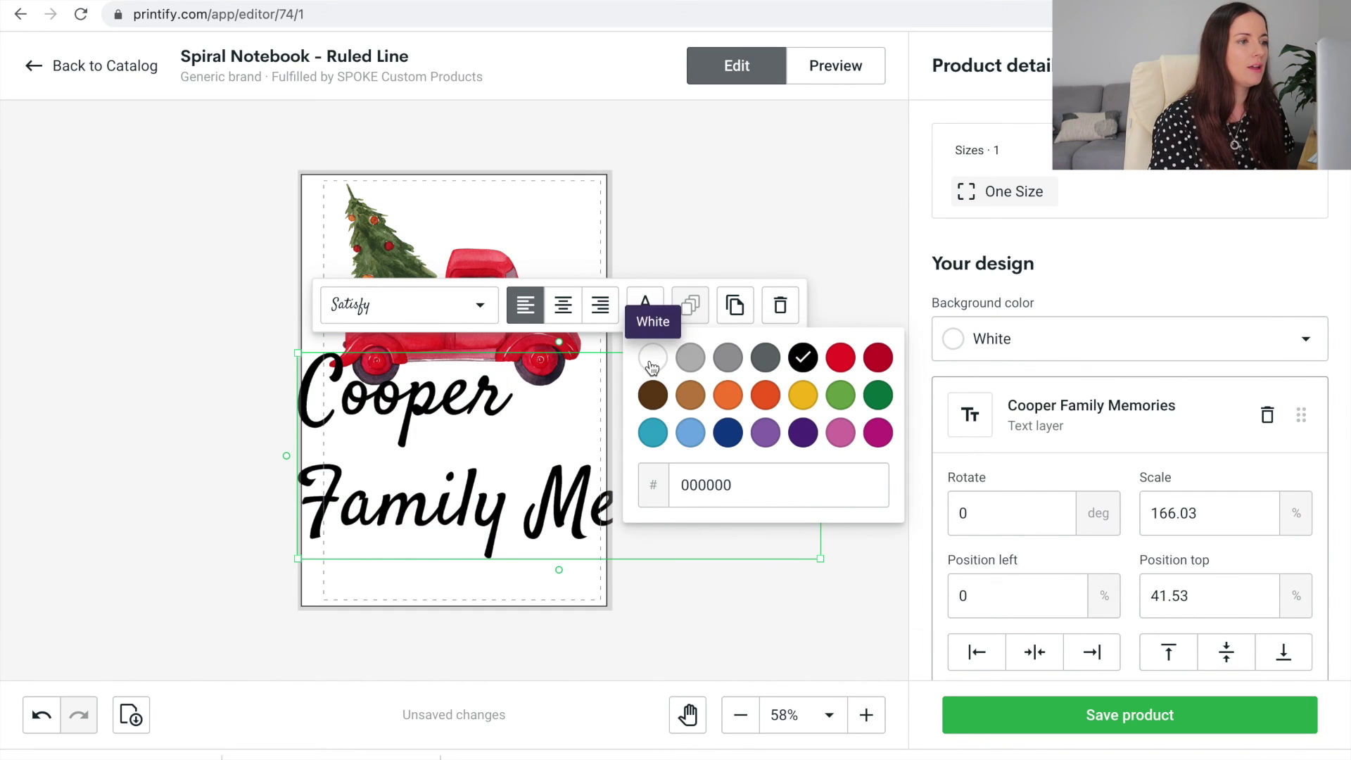
left_click(650, 359)
left_click(645, 310)
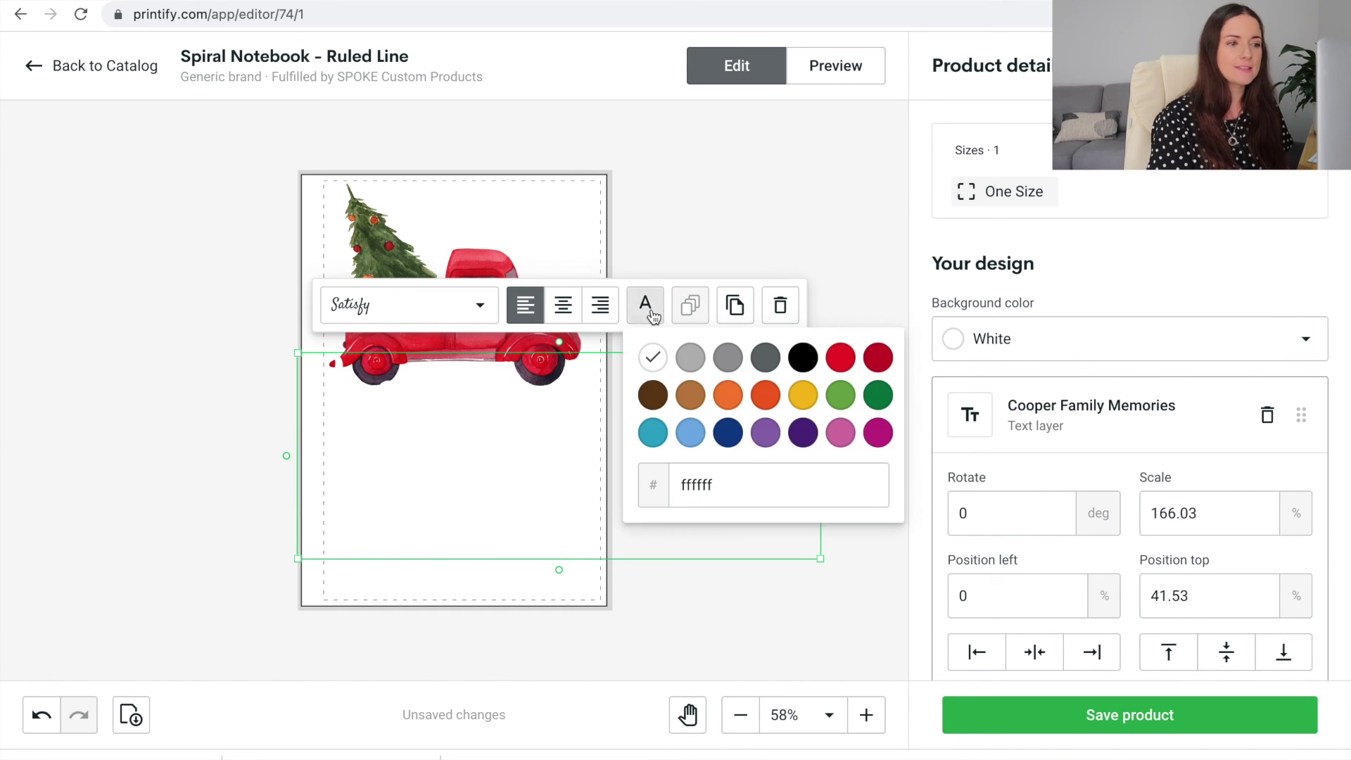
left_click(841, 432)
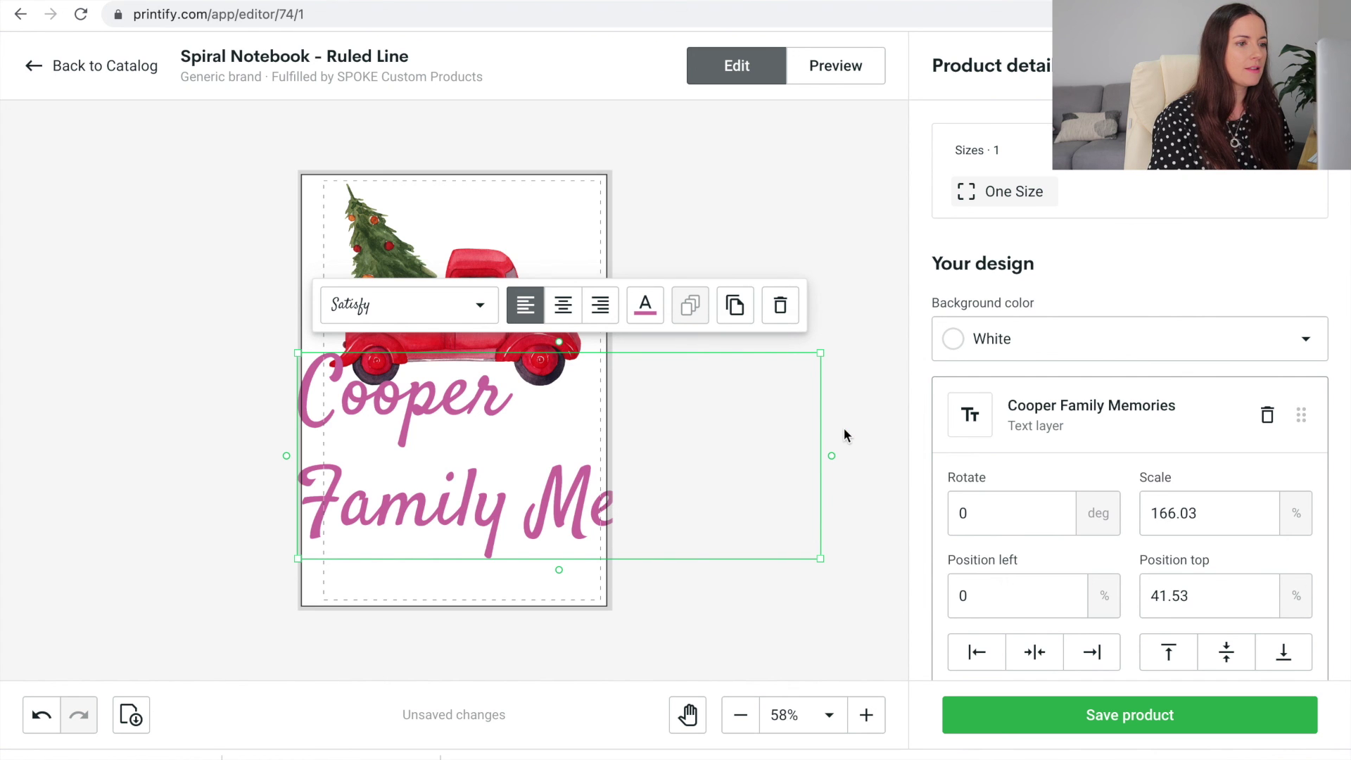
left_click(645, 306)
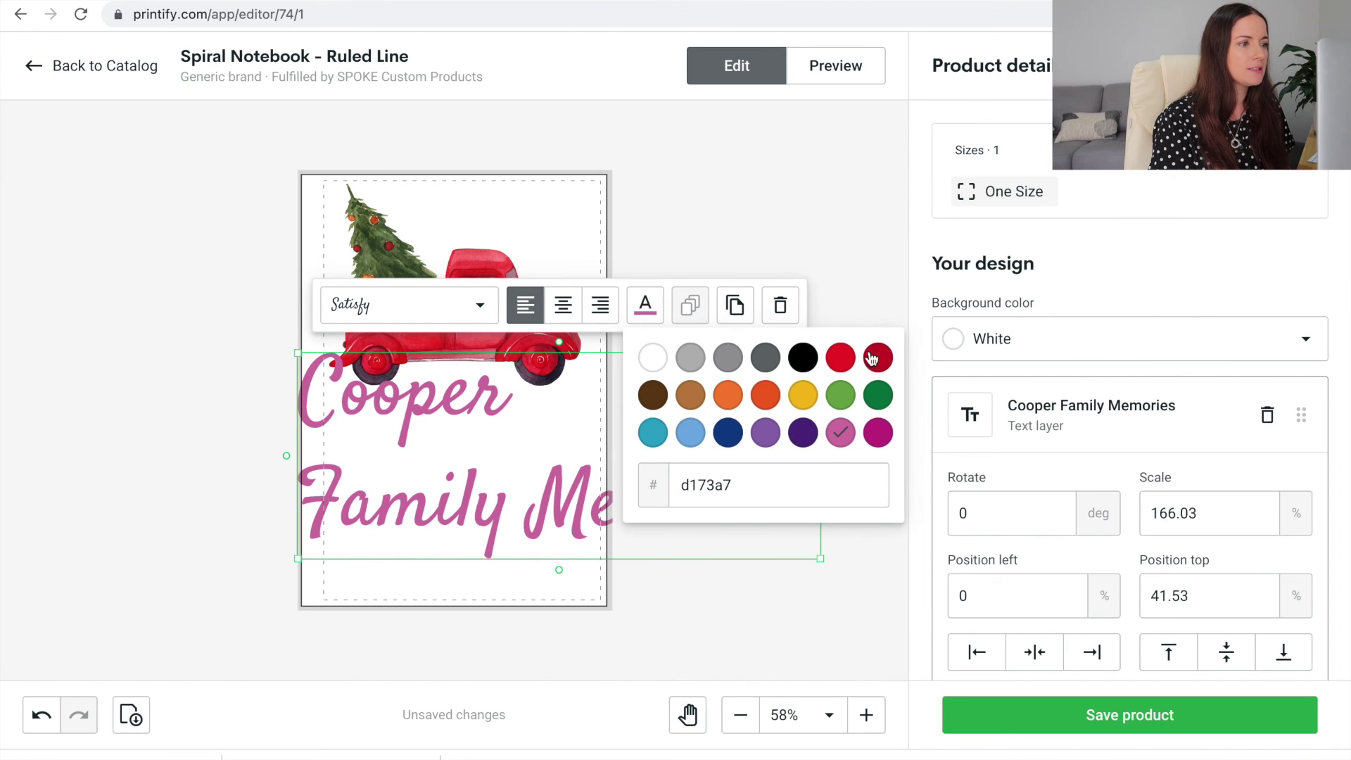
left_click(842, 357)
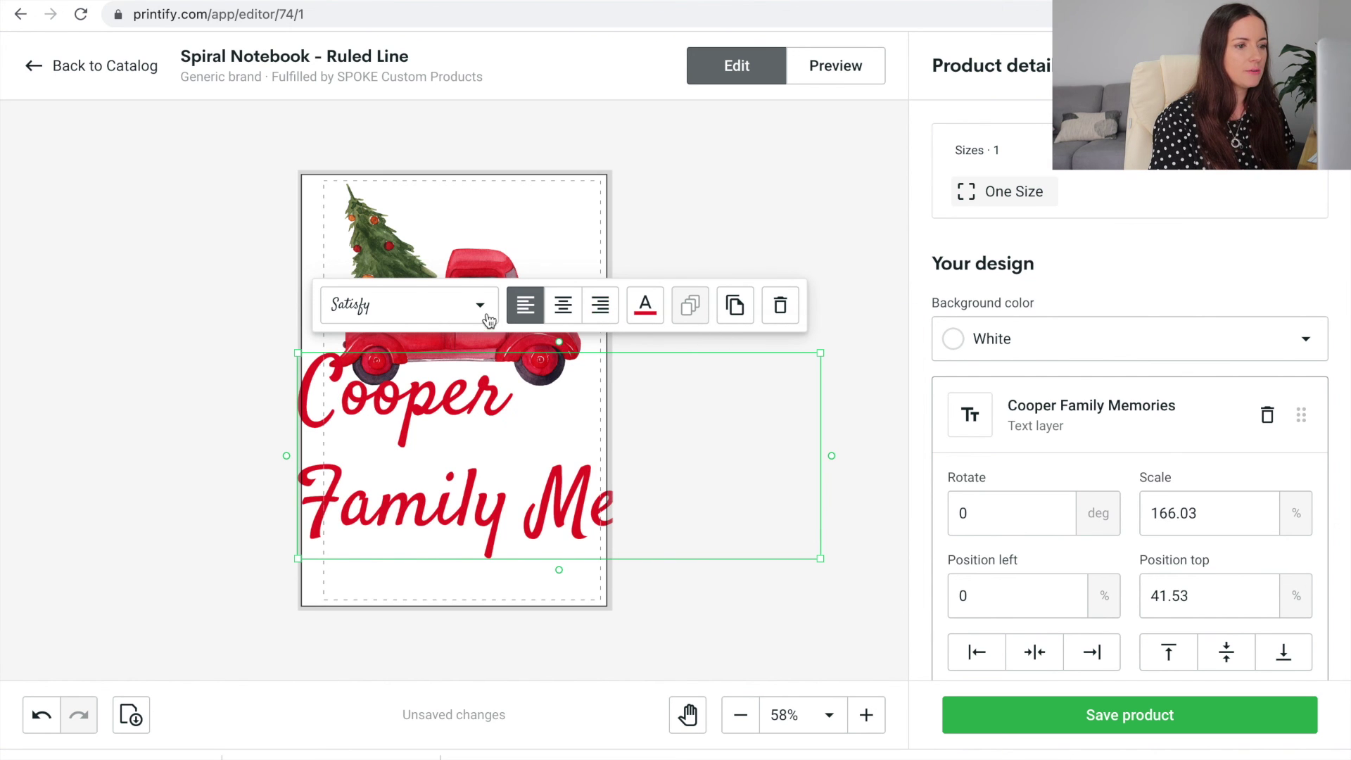
Step: Narrow the text box, centre-align and shrink the title, and move the truck down the cover
left_click_drag(818, 558, 543, 506)
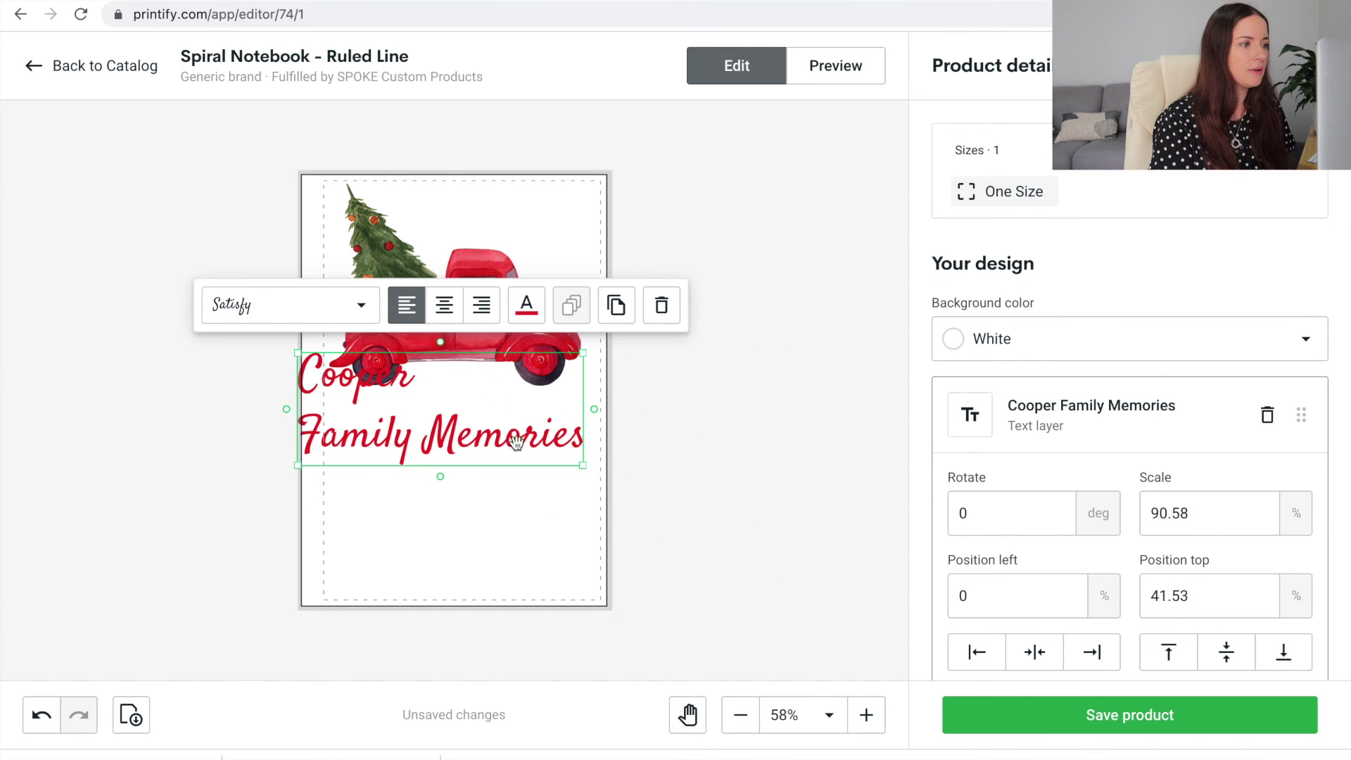
left_click(445, 309)
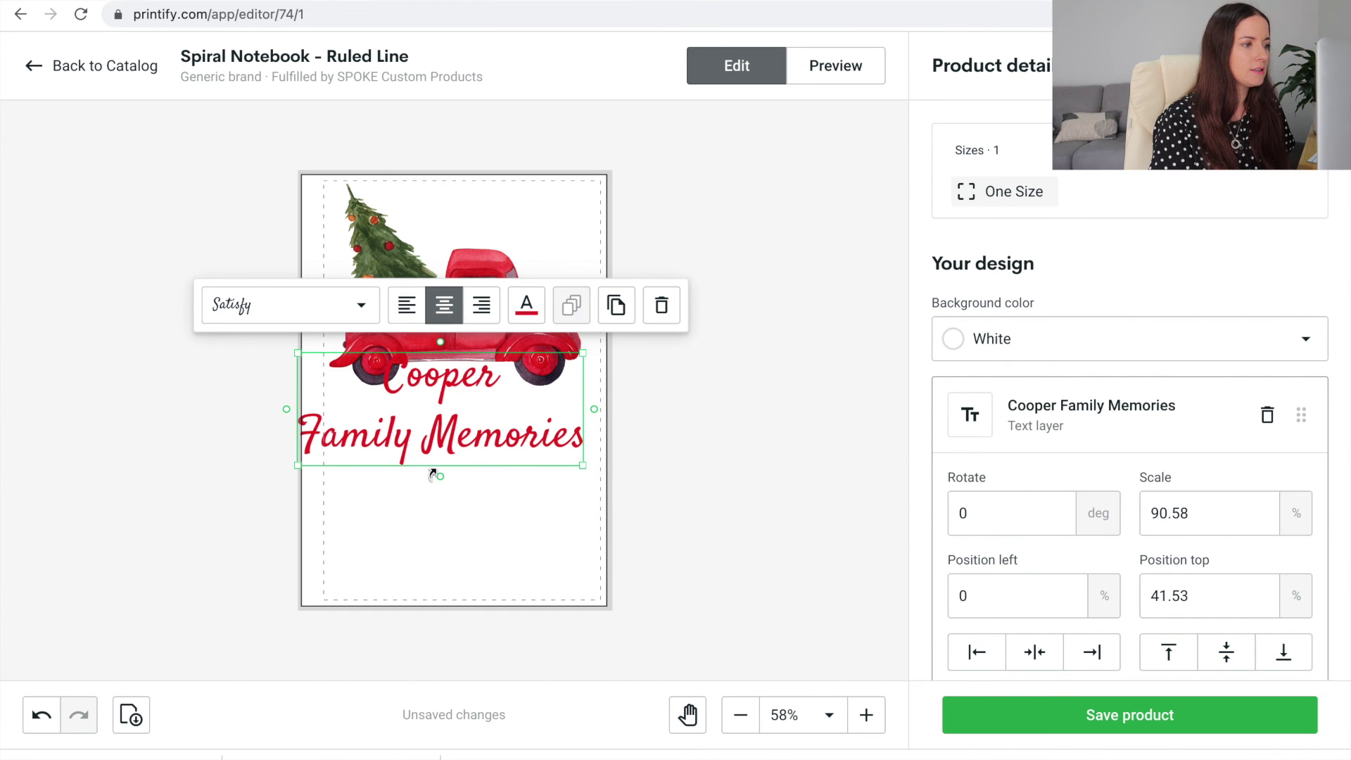
left_click_drag(297, 466, 339, 473)
left_click_drag(446, 452, 454, 501)
left_click(722, 501)
left_click(458, 442)
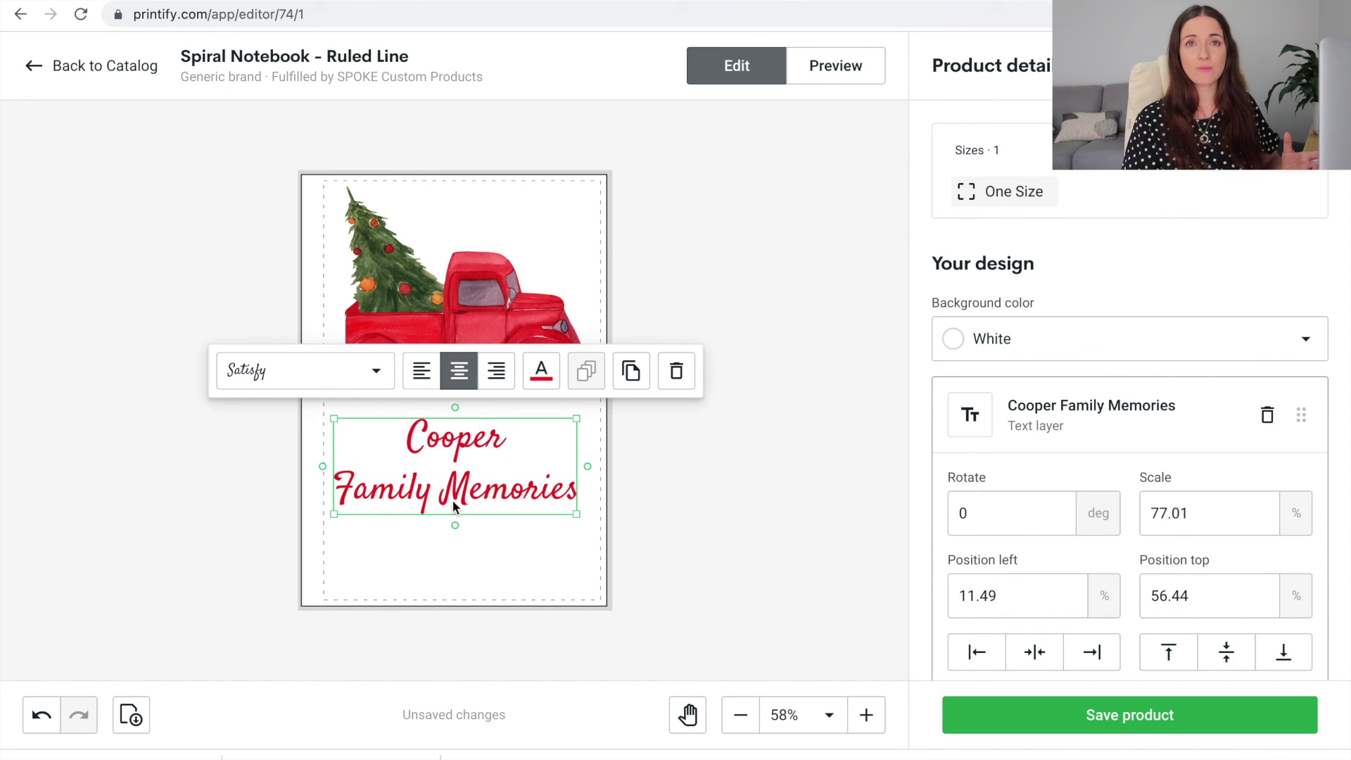
left_click(815, 403)
left_click(496, 441)
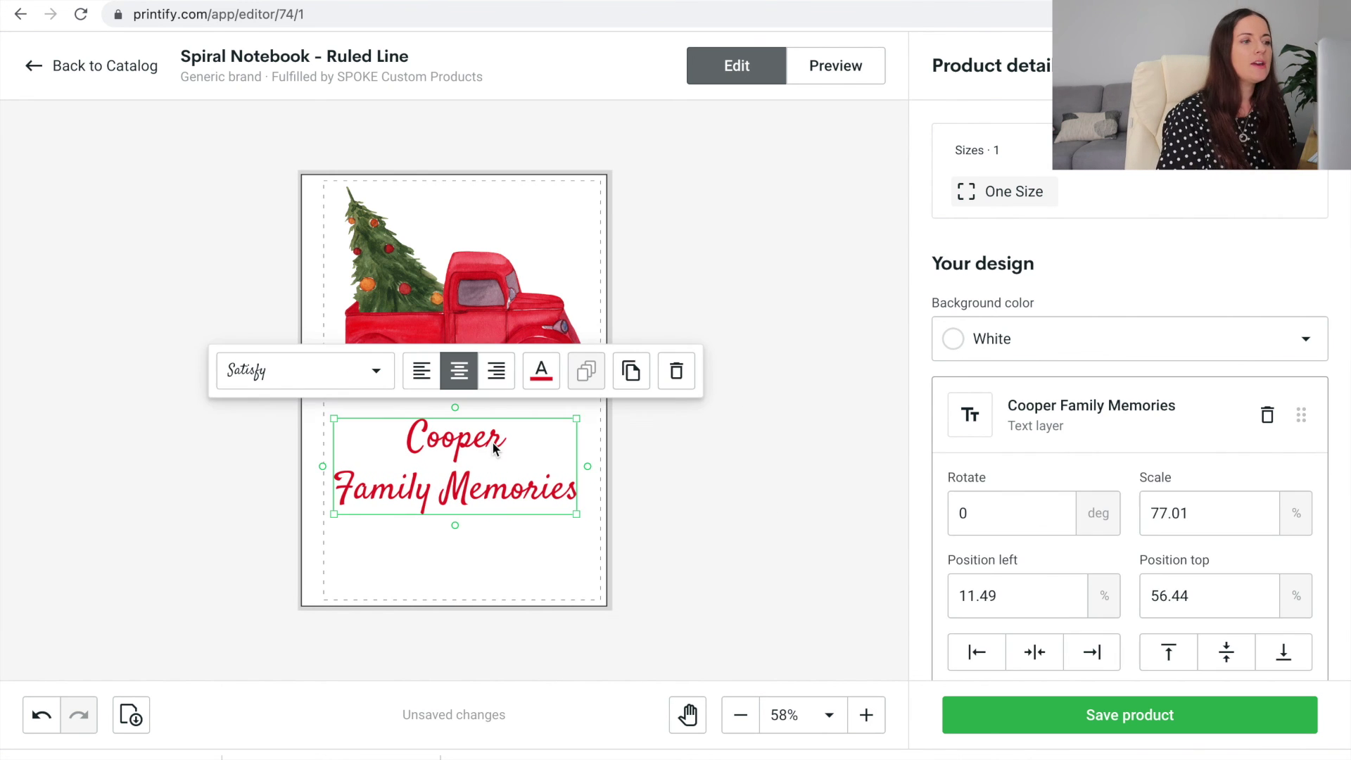
left_click(504, 442)
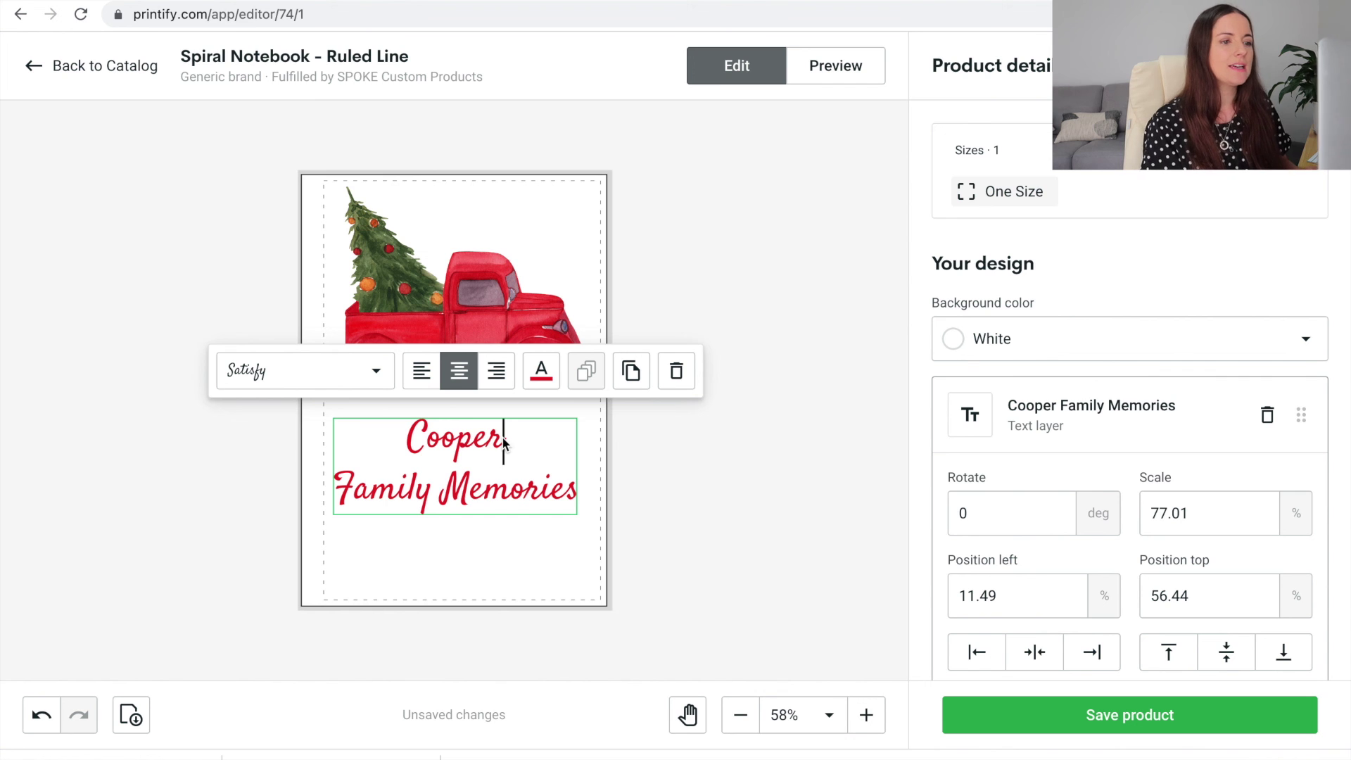
Step: Add 's to make the name possessive, then replace the family name with a different surname
type("'s")
left_click(793, 560)
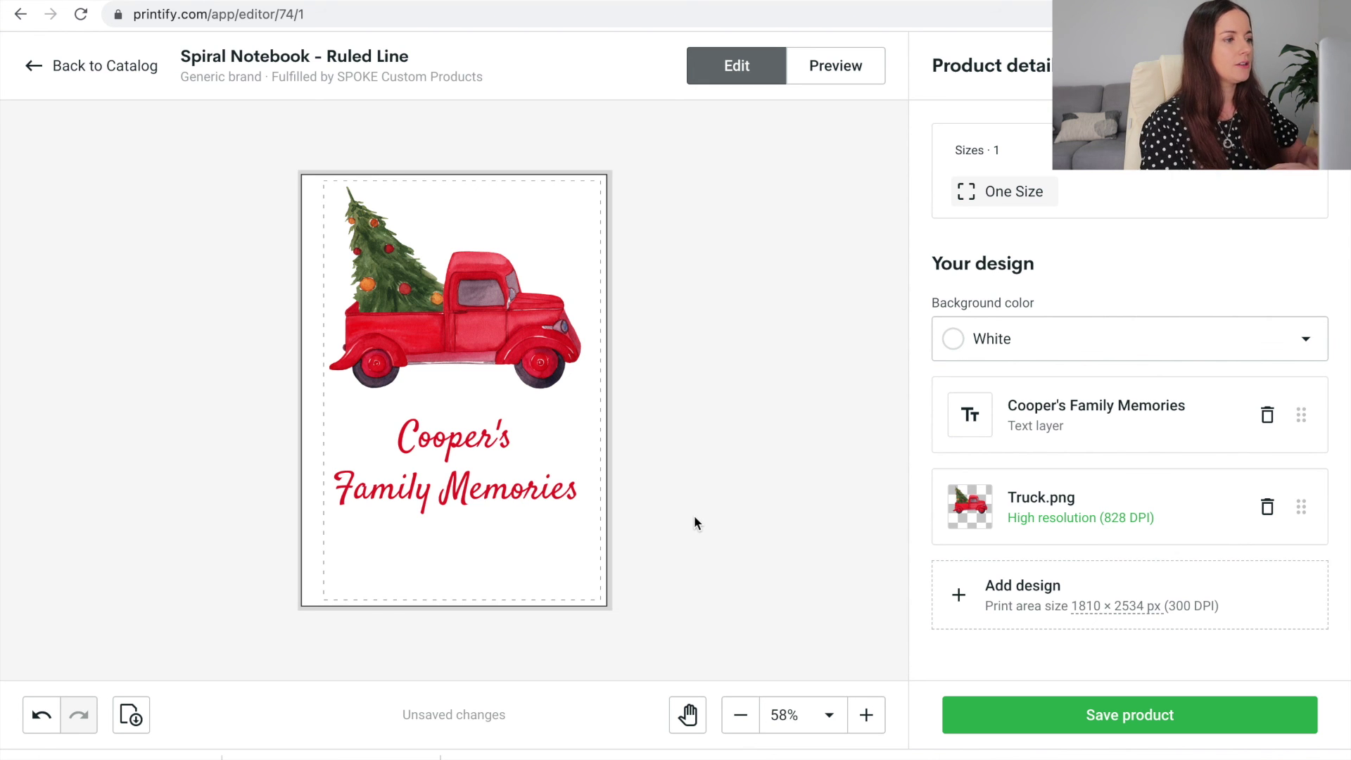
left_click(507, 443)
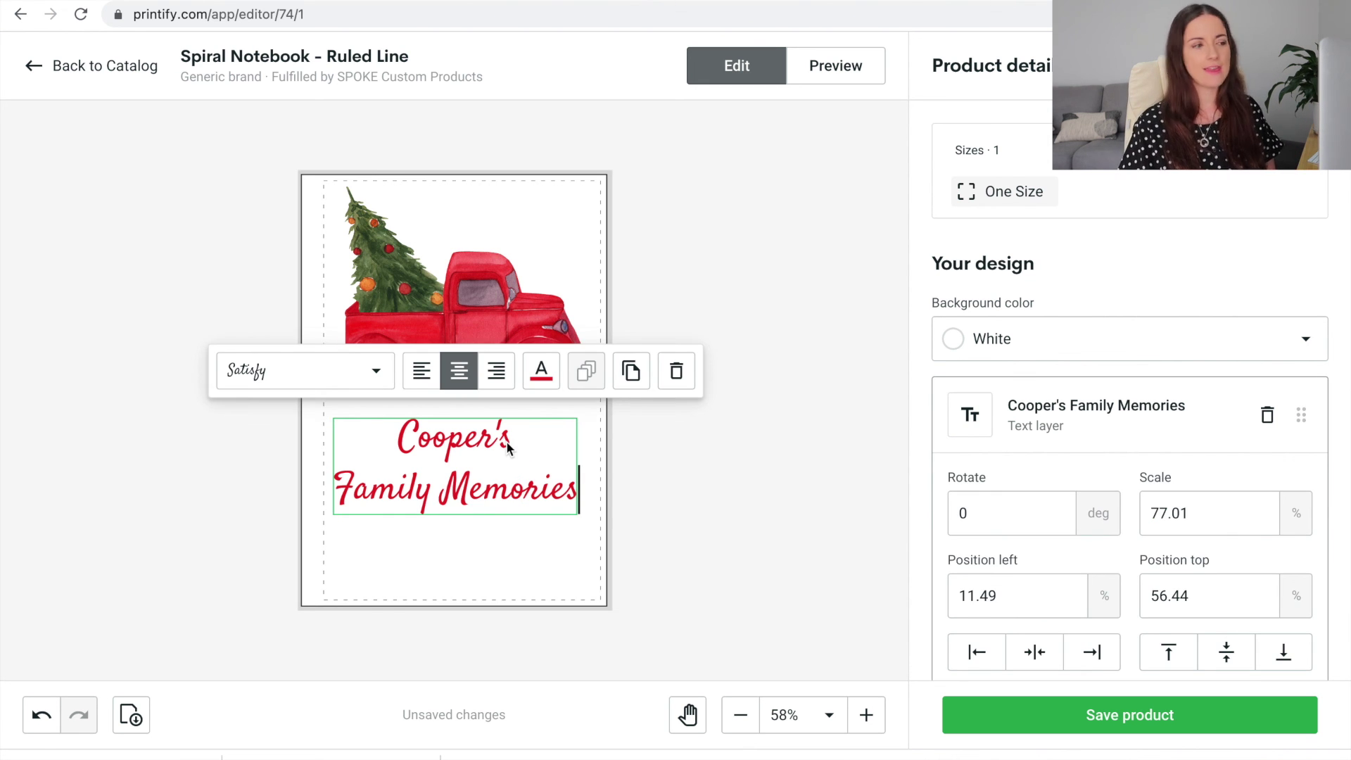
left_click_drag(505, 441, 401, 441)
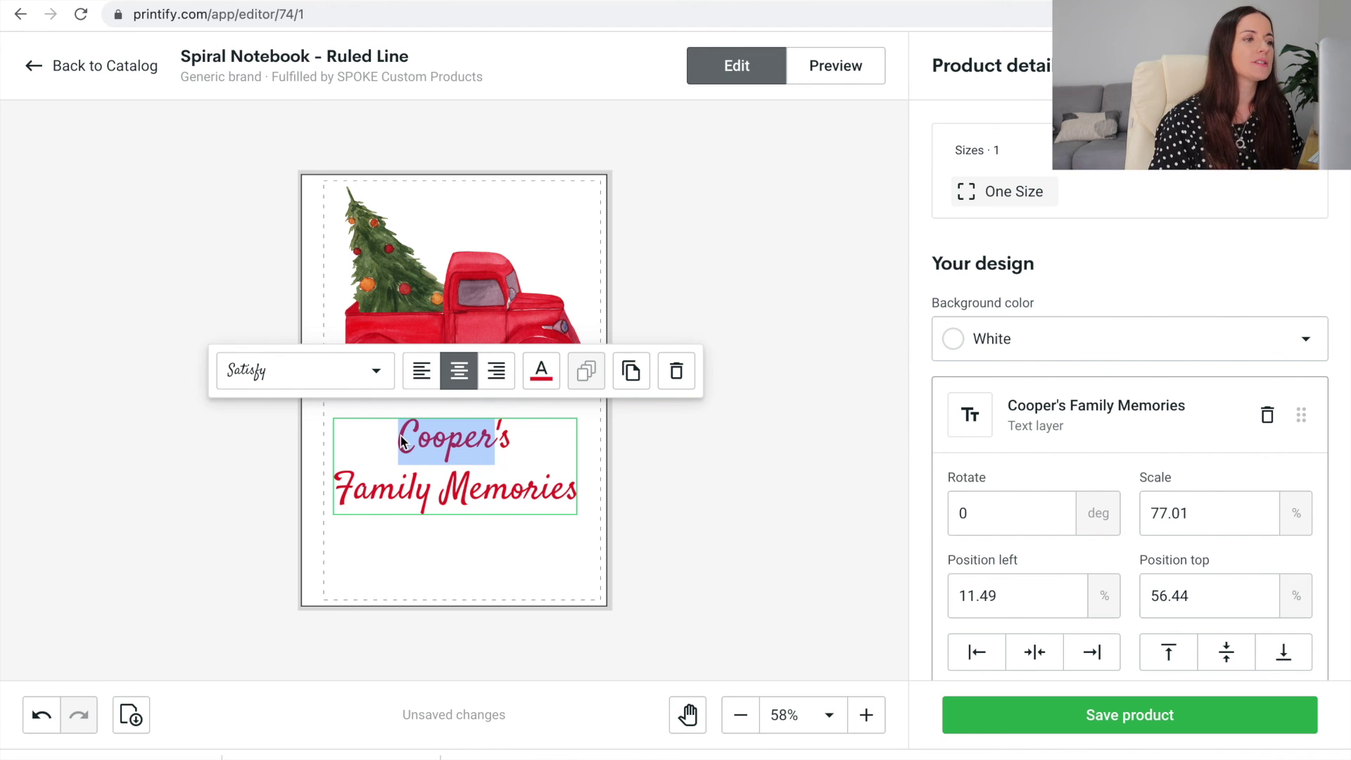
type("Bray")
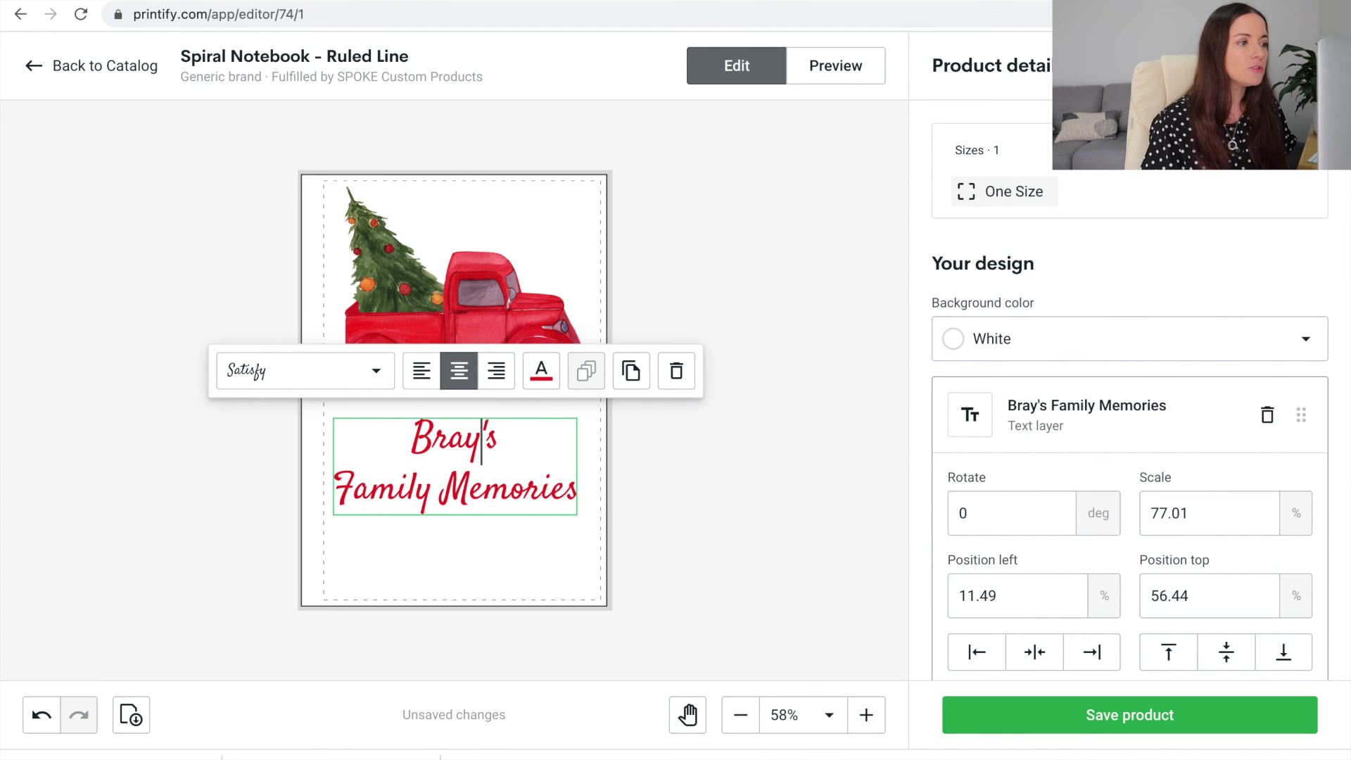
left_click(741, 513)
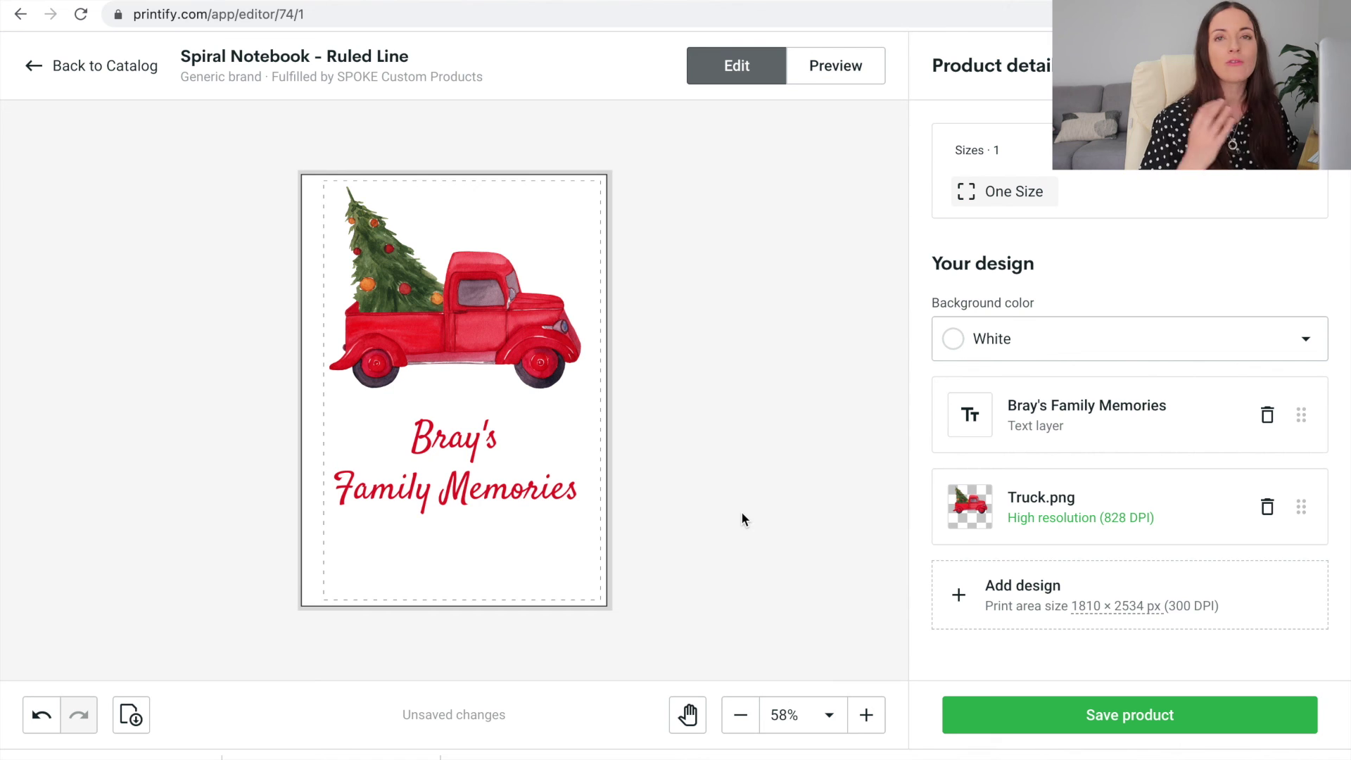
Step: Show the notebook's Add design sources: My device, Custom text, Shutterstock, Dropbox, Google Drive and Fiverr
mouse_move(335, 757)
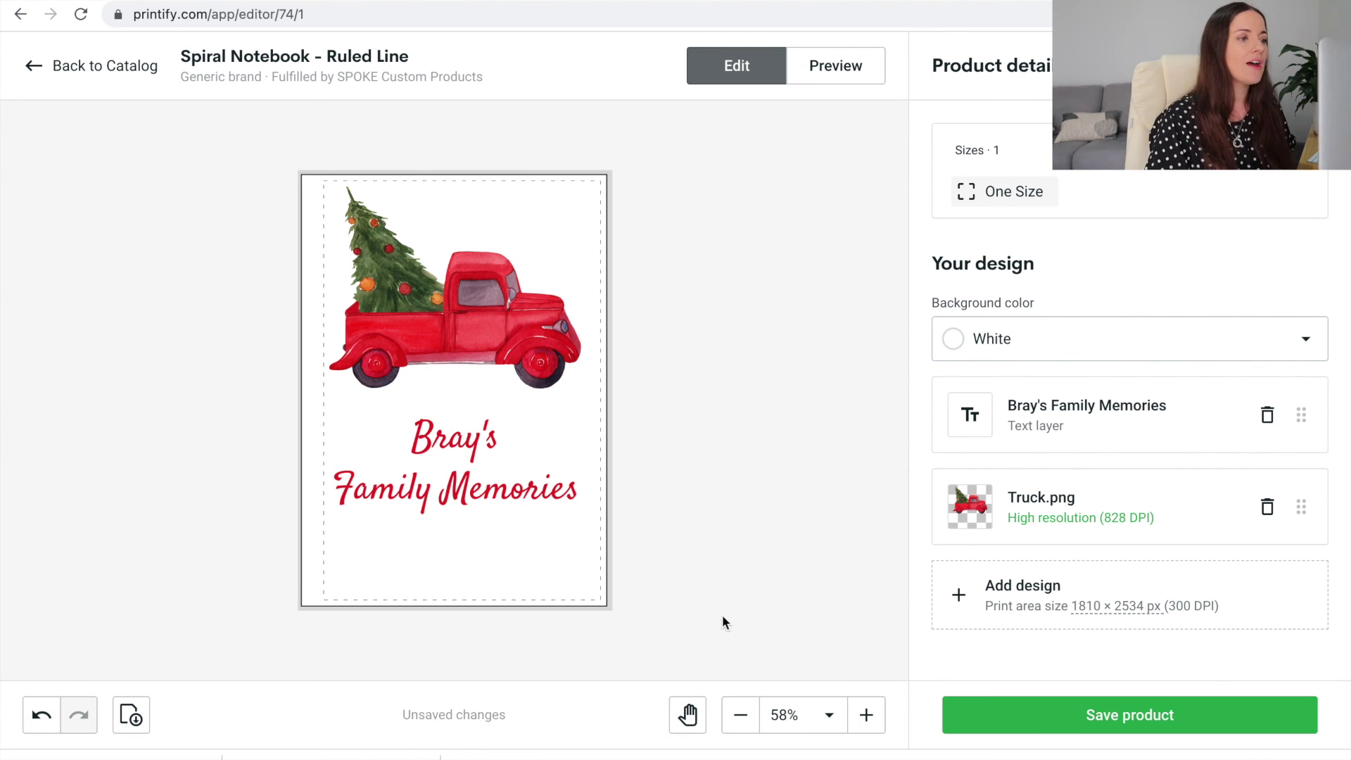
left_click(1020, 597)
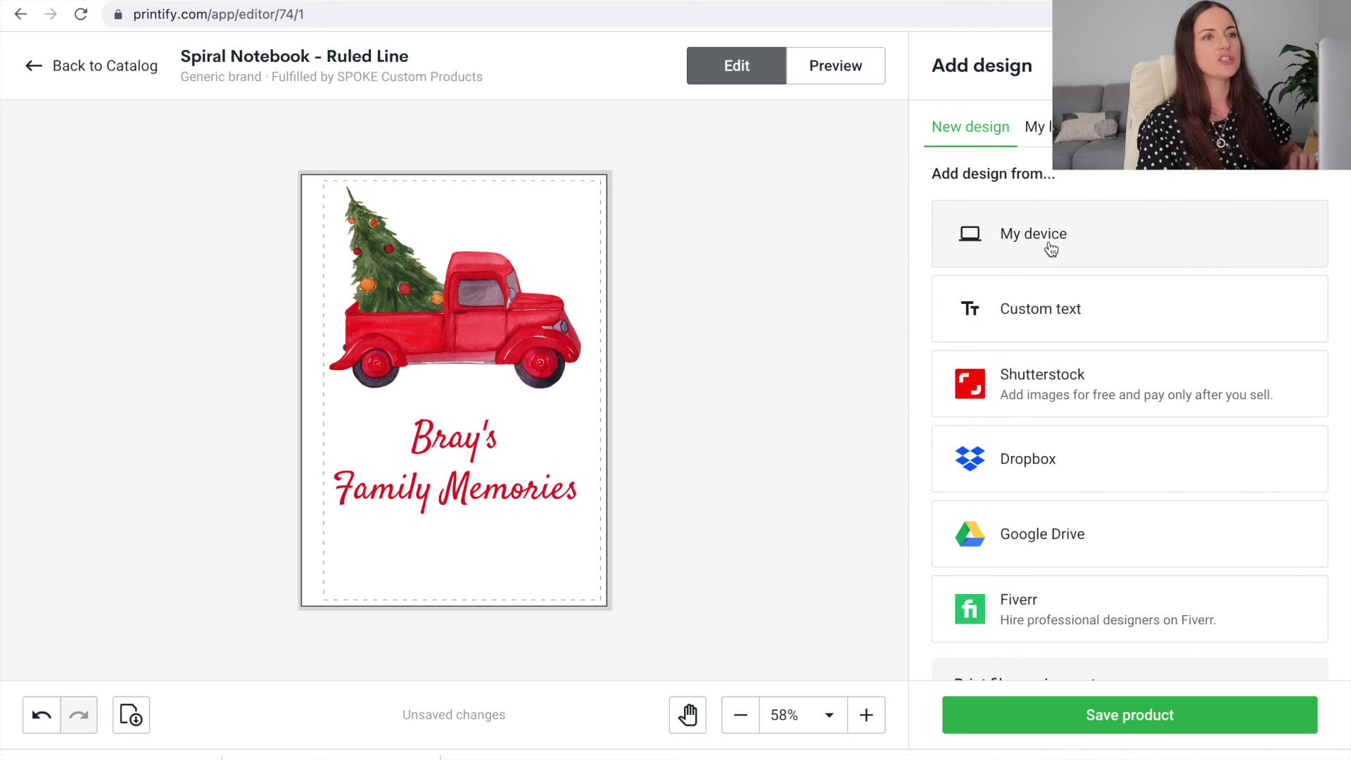